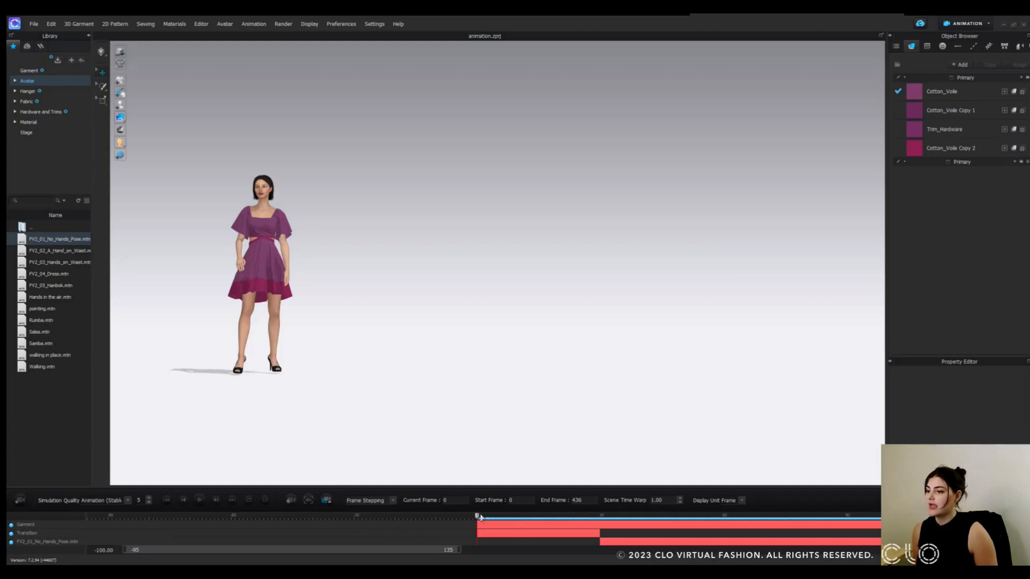
Scrub the walk animation to frame 33 and return to frame 0.
{"action": "left_click_drag", "start_coordinate": [477, 515], "coordinate": [612, 517]}
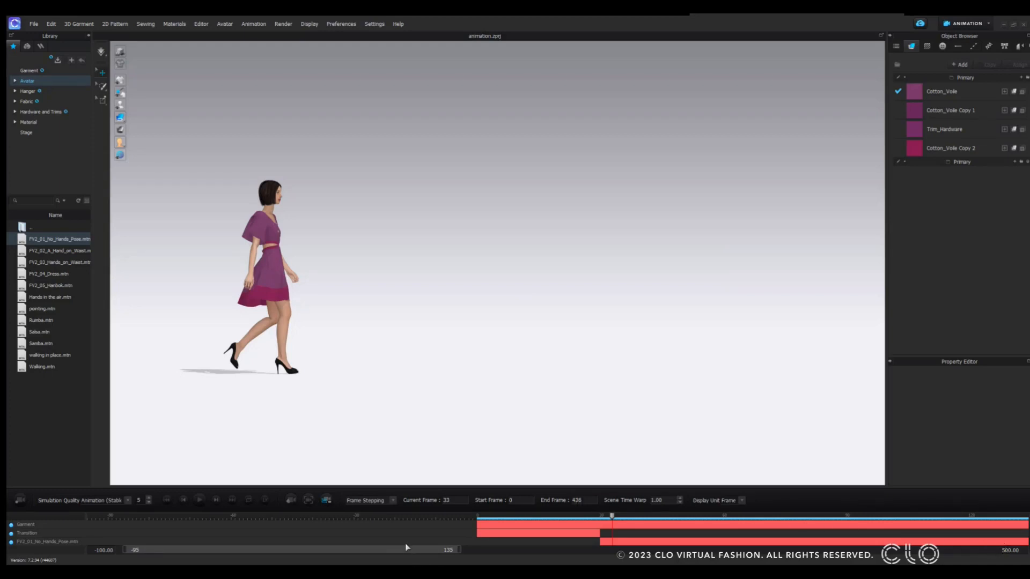
{"action": "left_click_drag", "start_coordinate": [407, 552], "coordinate": [506, 558]}
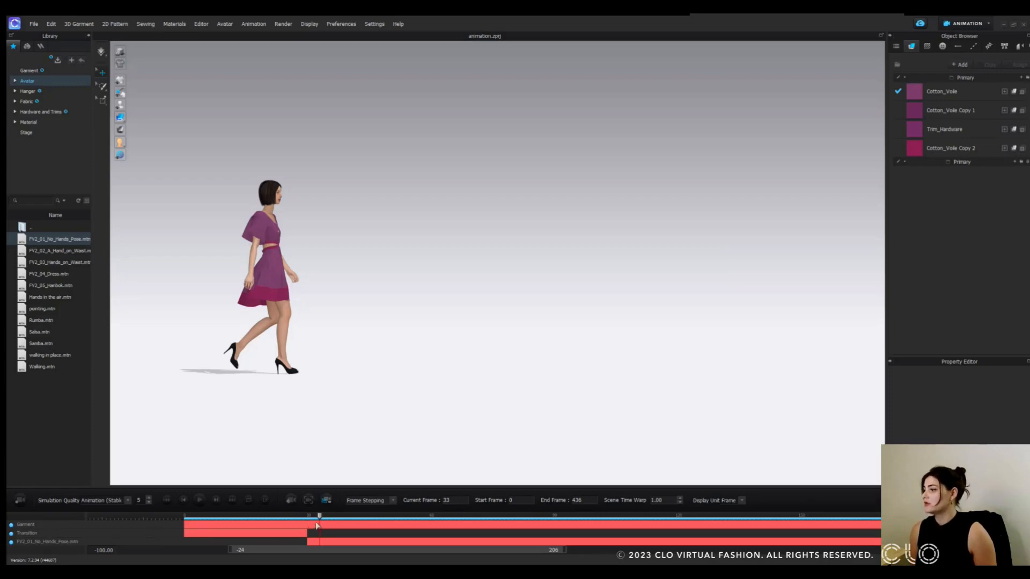
{"action": "left_click_drag", "start_coordinate": [319, 517], "coordinate": [184, 520]}
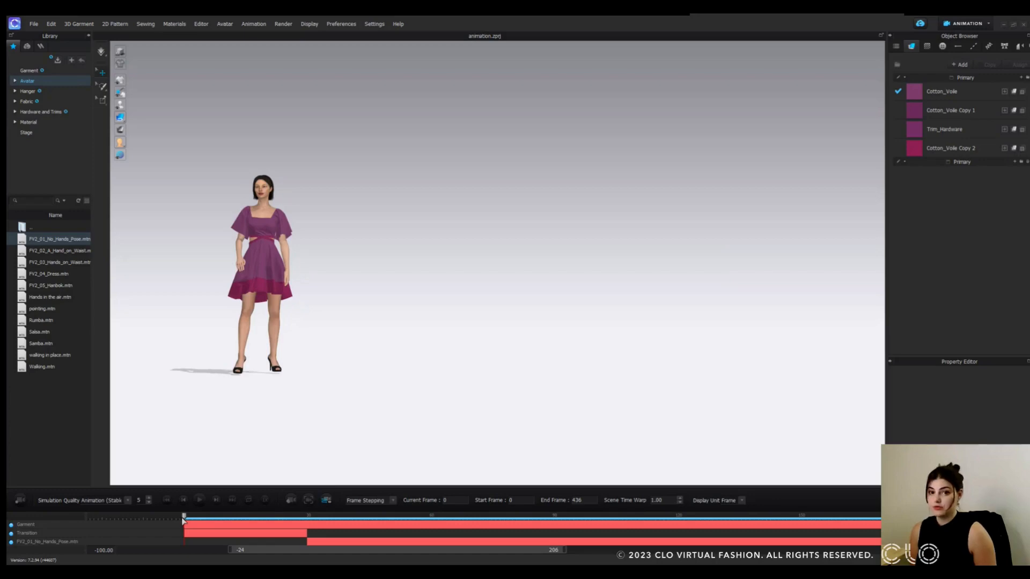
{"action": "mouse_move", "coordinate": [183, 519]}
{"action": "left_mouse_down"}
{"action": "mouse_move", "coordinate": [724, 519]}
{"action": "mouse_move", "coordinate": [186, 539]}
{"action": "left_mouse_up"}
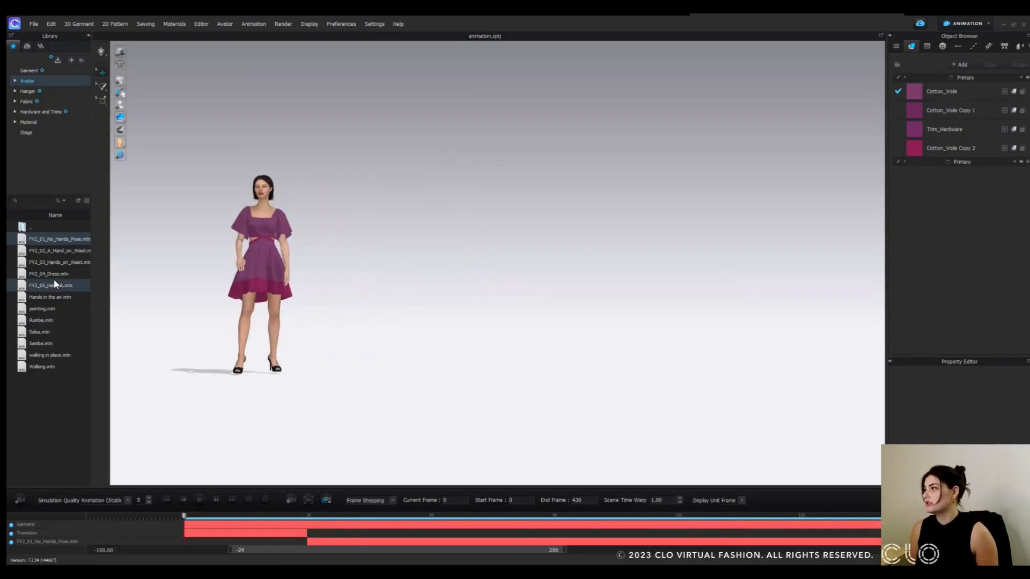
Browse the Female_V2 Motion and Camera_Motion folders to compare the available avatar motions and camera motions.
{"action": "double_click", "coordinate": [46, 229]}
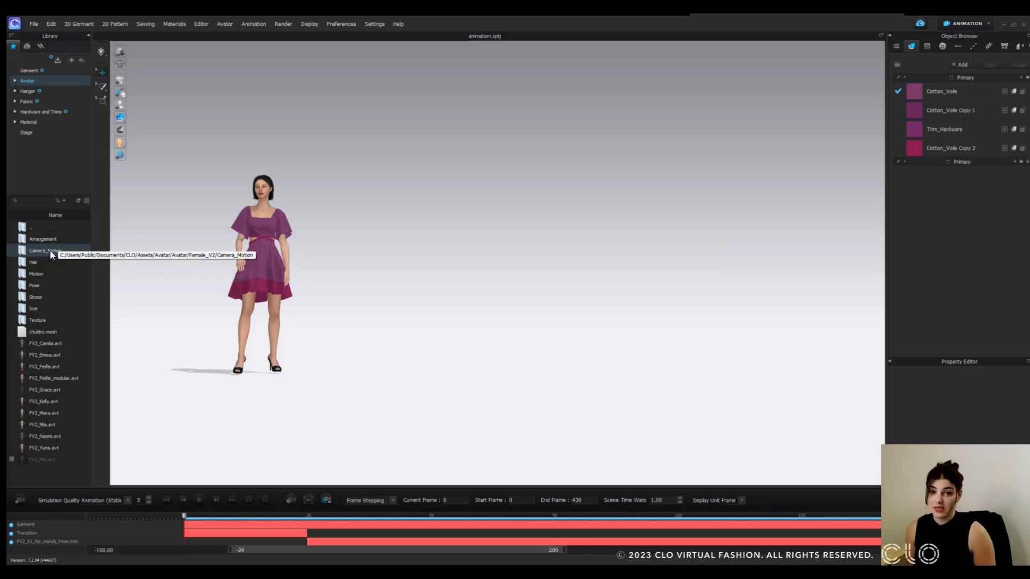
{"action": "double_click", "coordinate": [51, 251]}
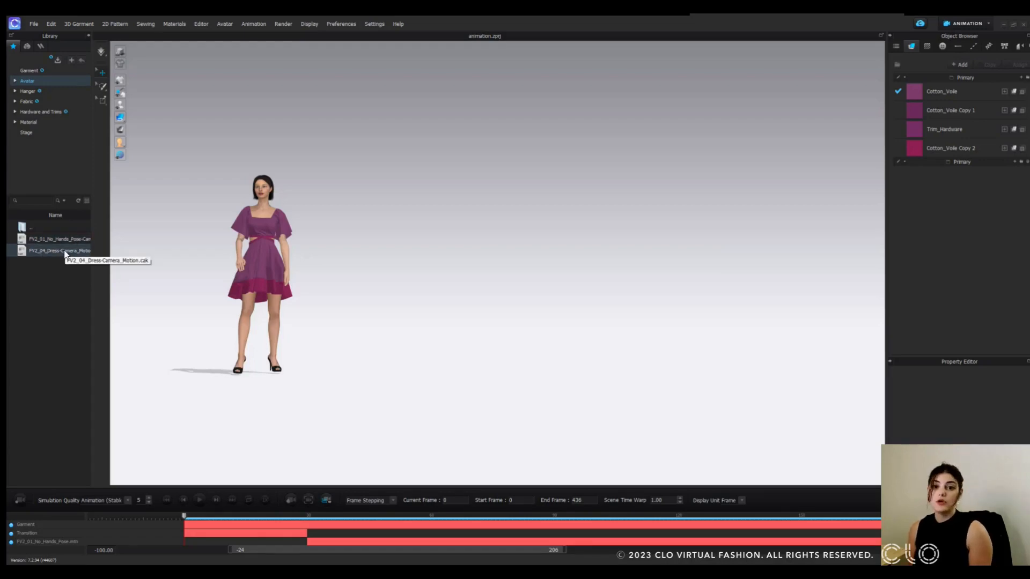
{"action": "double_click", "coordinate": [59, 228]}
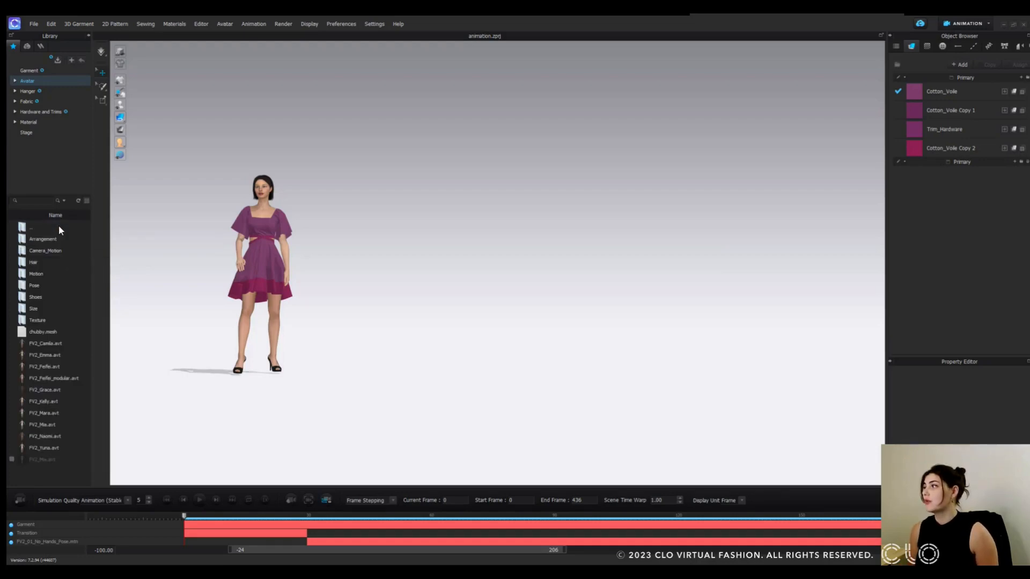
{"action": "double_click", "coordinate": [60, 286]}
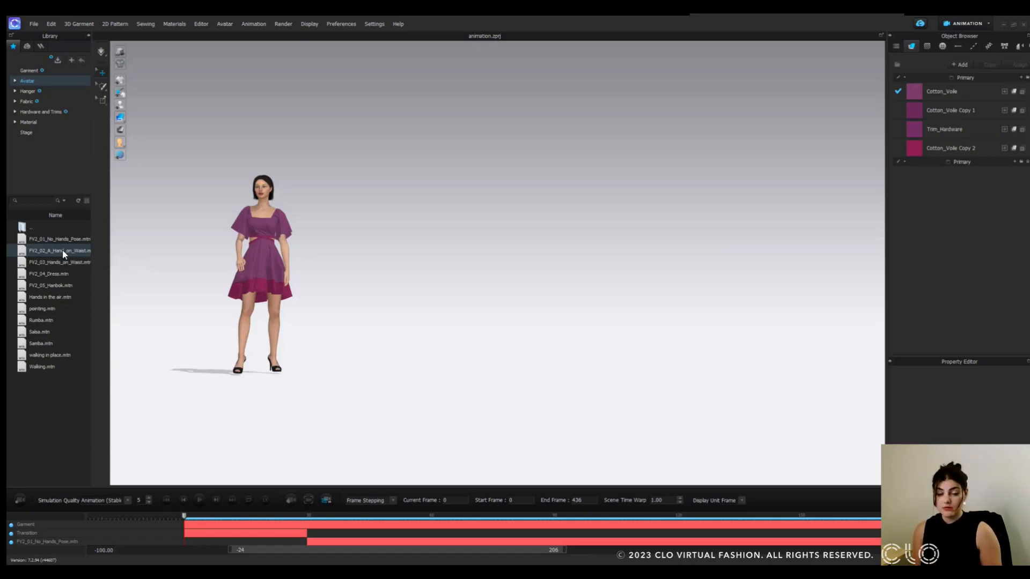
{"action": "double_click", "coordinate": [60, 229]}
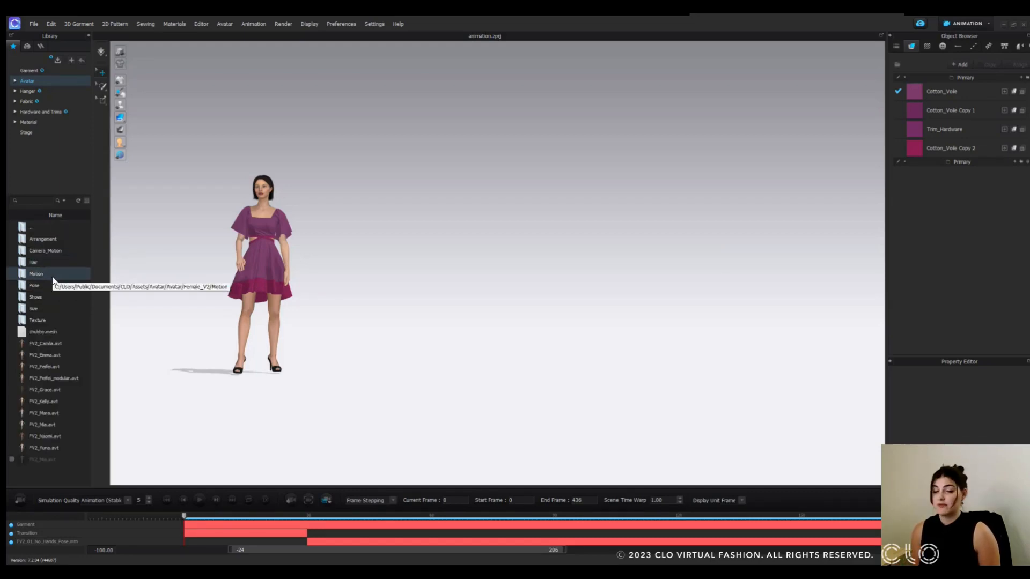
{"action": "double_click", "coordinate": [52, 276]}
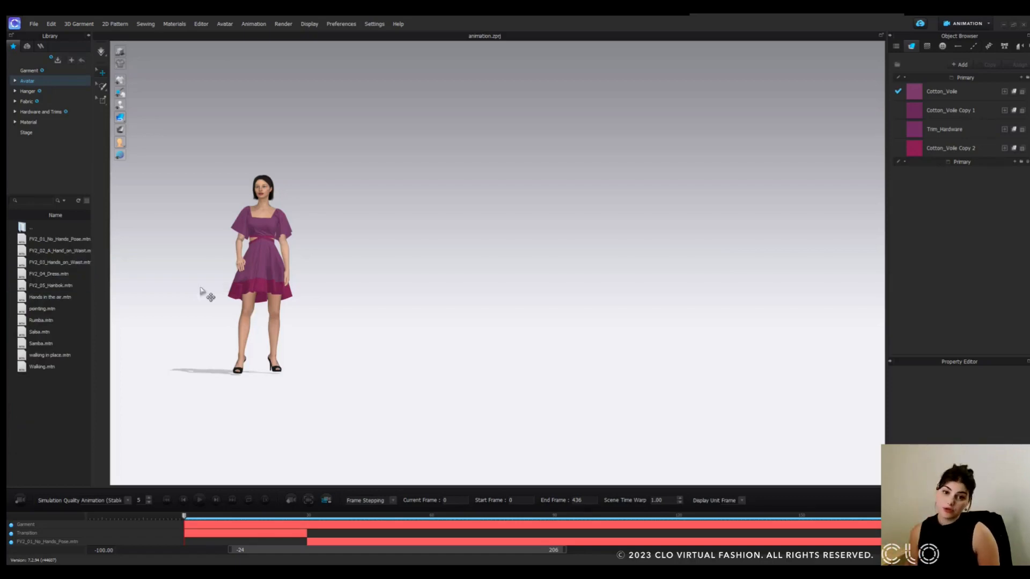
{"action": "double_click", "coordinate": [52, 228]}
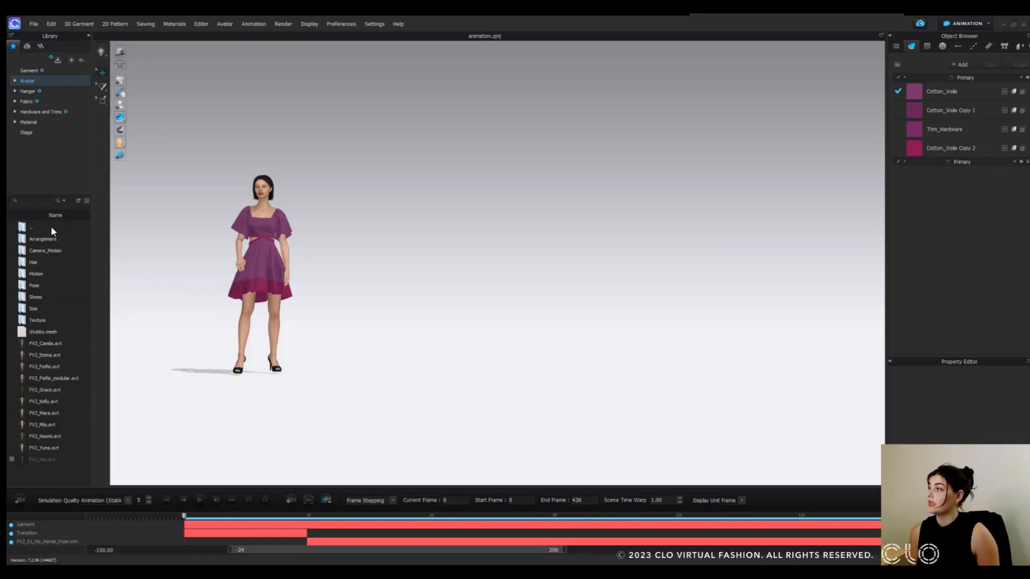
Load the FV2_01_No_Hands_Pose camera motion from the Camera_Motion folder into the animation and play it.
{"action": "double_click", "coordinate": [75, 253]}
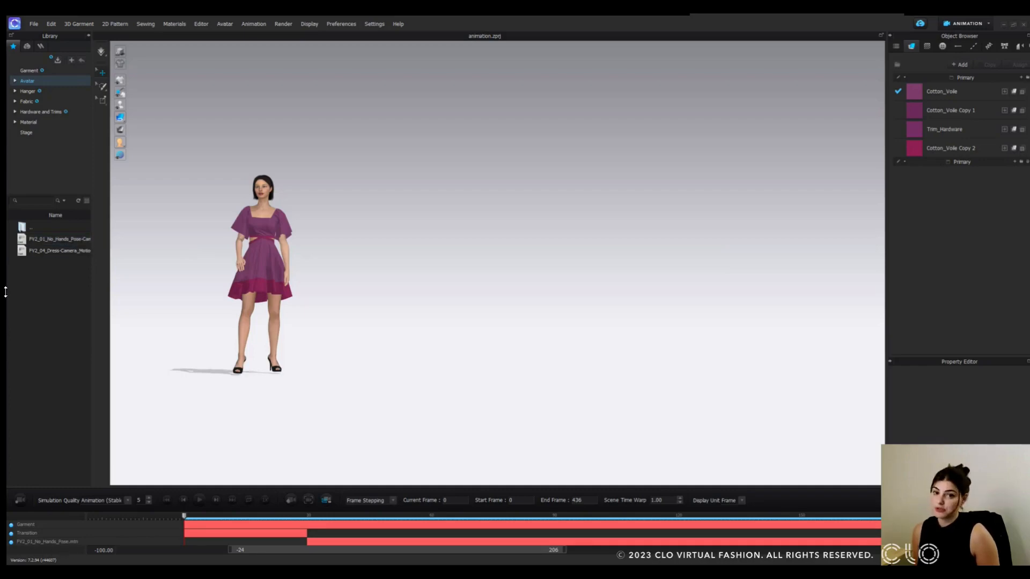
{"action": "double_click", "coordinate": [64, 239]}
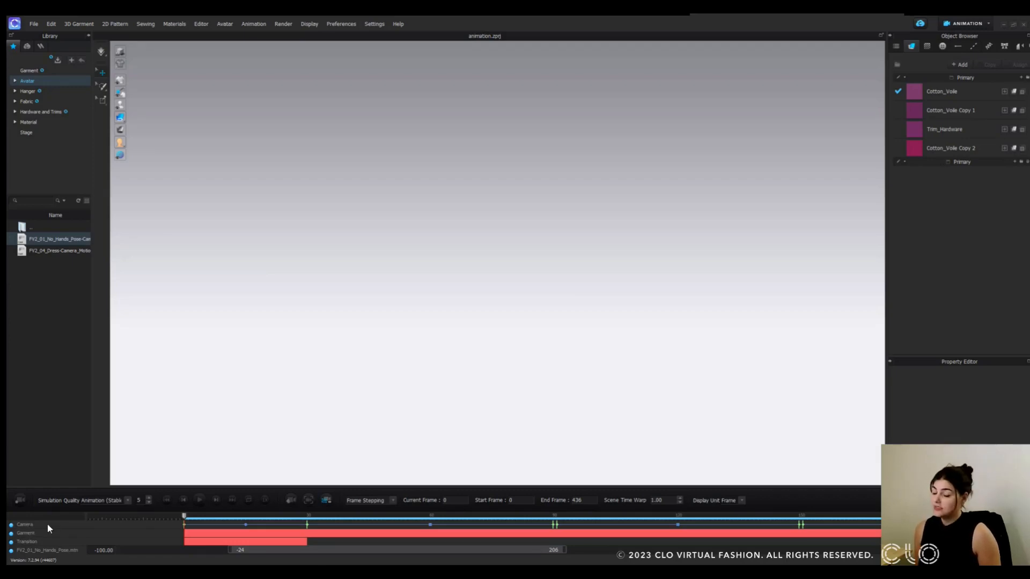
{"action": "left_click", "coordinate": [200, 500]}
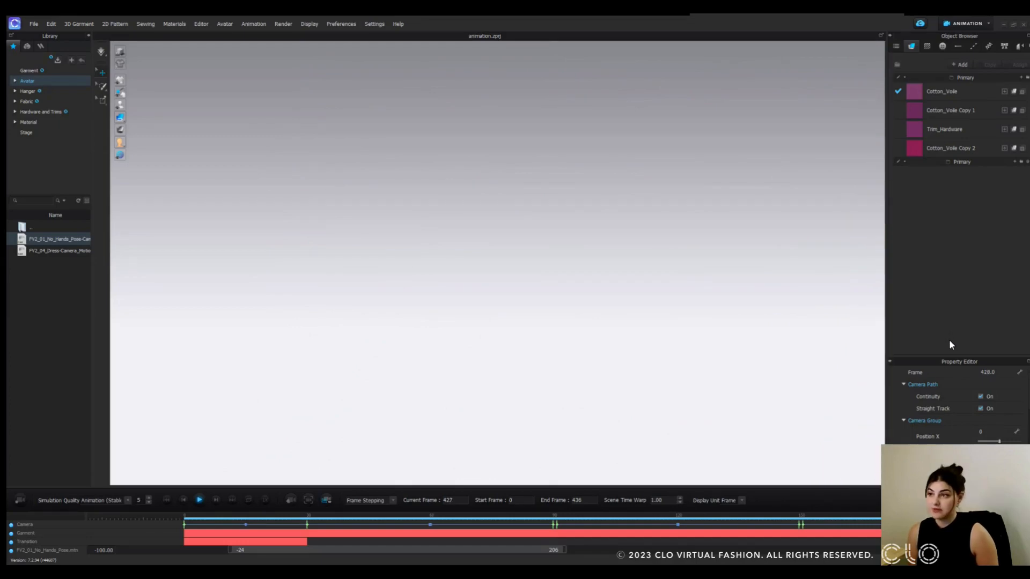
Check the camera animation at frame 356 and return to frame 0.
{"action": "left_click_drag", "start_coordinate": [465, 550], "coordinate": [885, 548]}
{"action": "scroll", "coordinate": [674, 317], "scroll_direction": "down", "scroll_amount": 3}
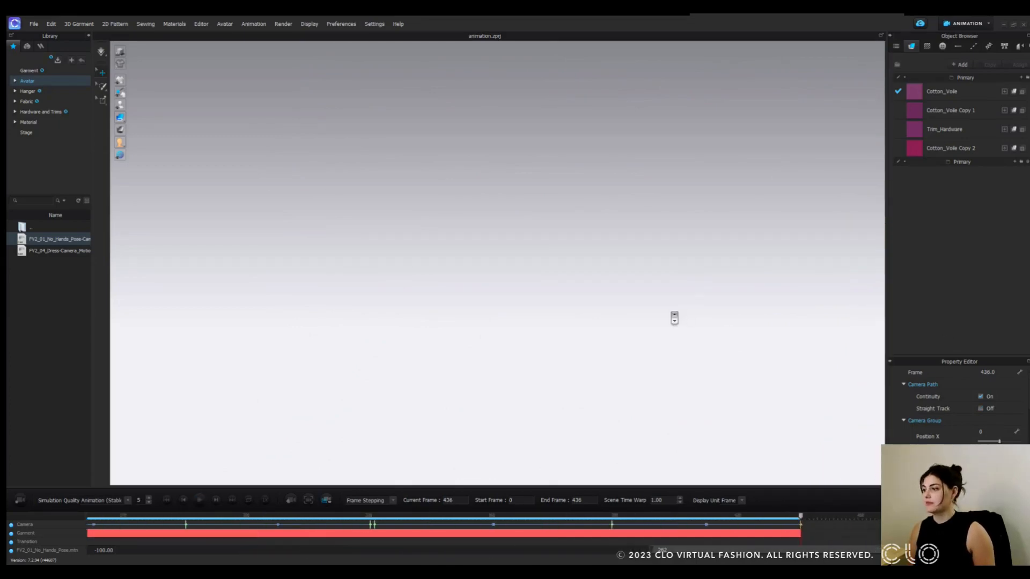
{"action": "left_click", "coordinate": [472, 516]}
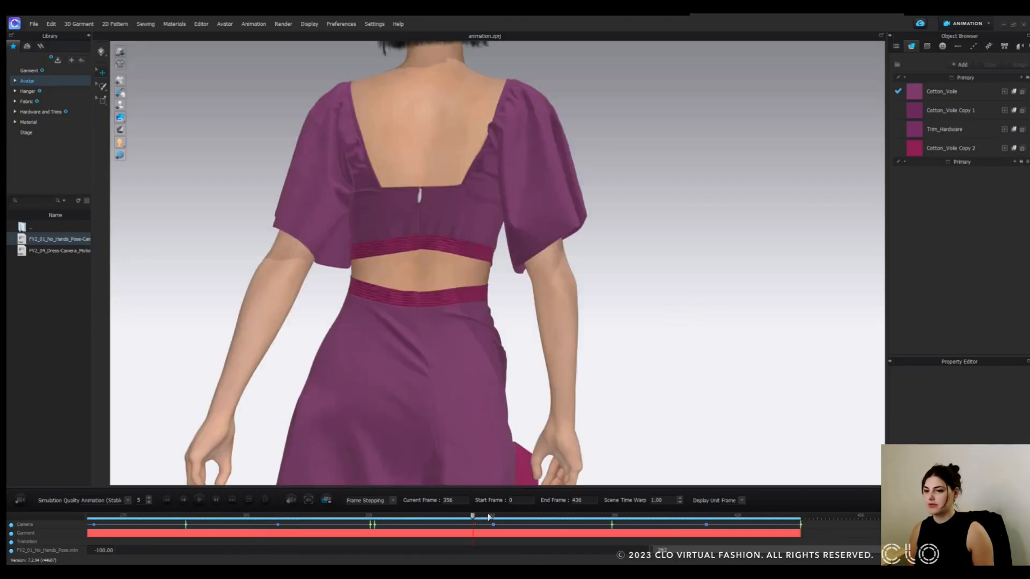
{"action": "left_click_drag", "start_coordinate": [689, 551], "coordinate": [249, 553]}
{"action": "left_click", "coordinate": [243, 516]}
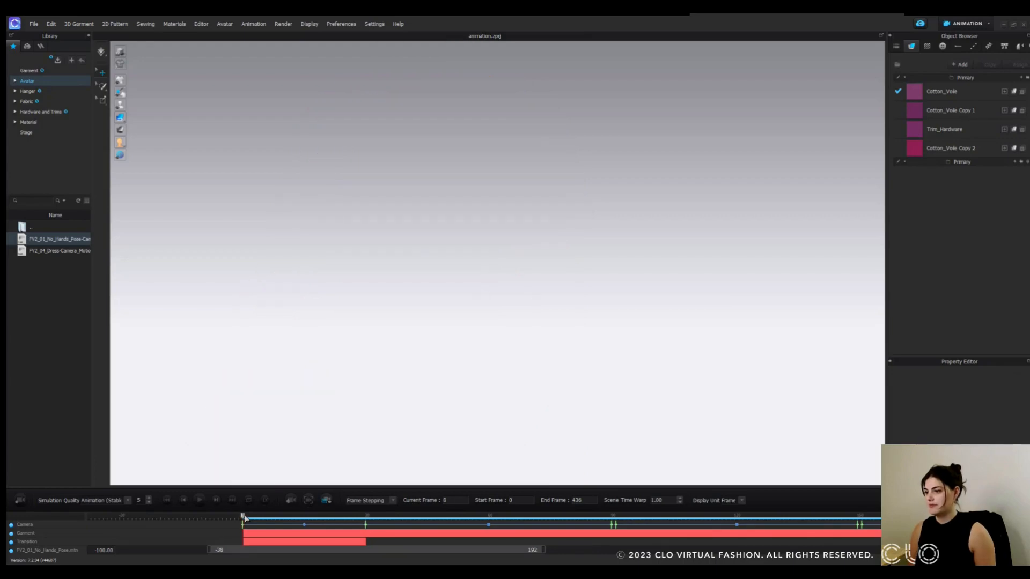
Select the camera keyframe at frame 30 and review its camera path, group, position and aim properties.
{"action": "right_click_drag", "start_coordinate": [424, 348], "coordinate": [494, 361]}
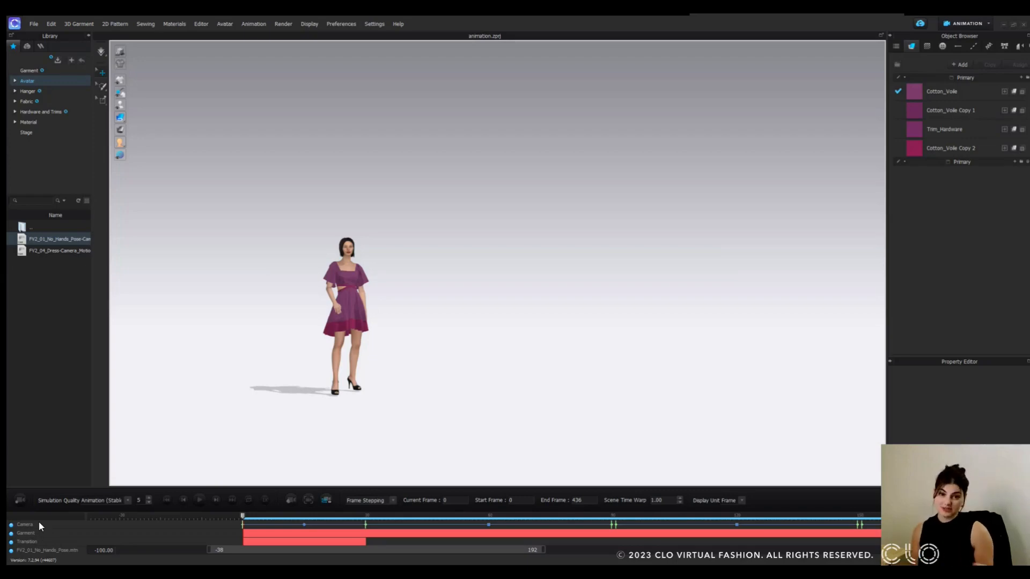
{"action": "left_click", "coordinate": [366, 526]}
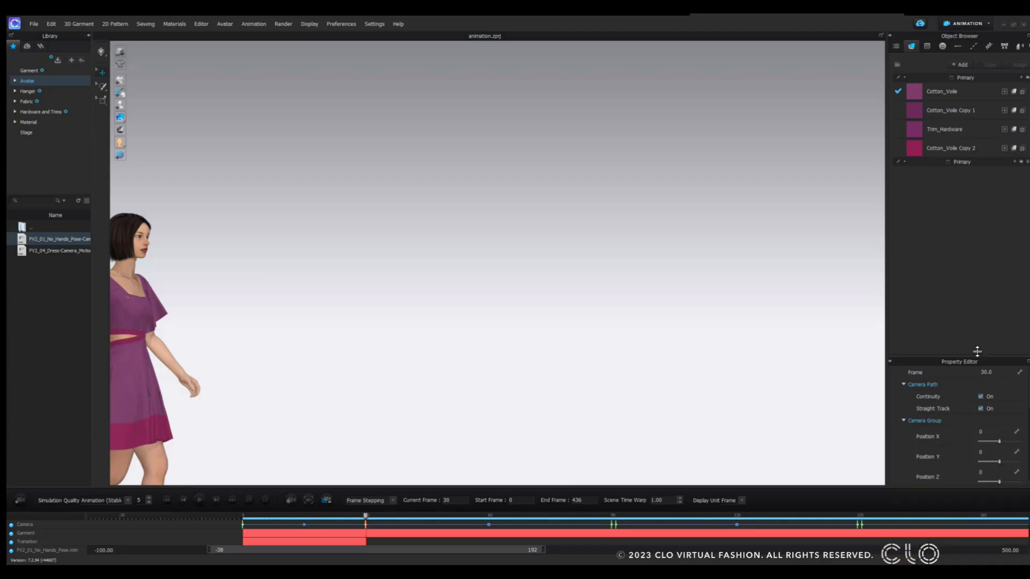
{"action": "left_click_drag", "start_coordinate": [978, 351], "coordinate": [997, 143]}
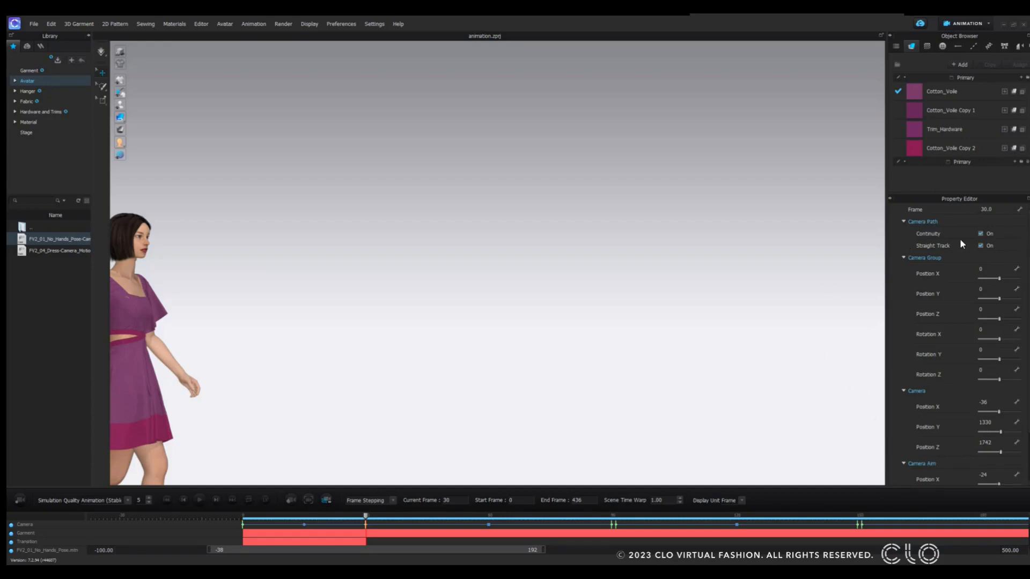
{"action": "scroll", "coordinate": [957, 391], "scroll_direction": "down", "scroll_amount": 1}
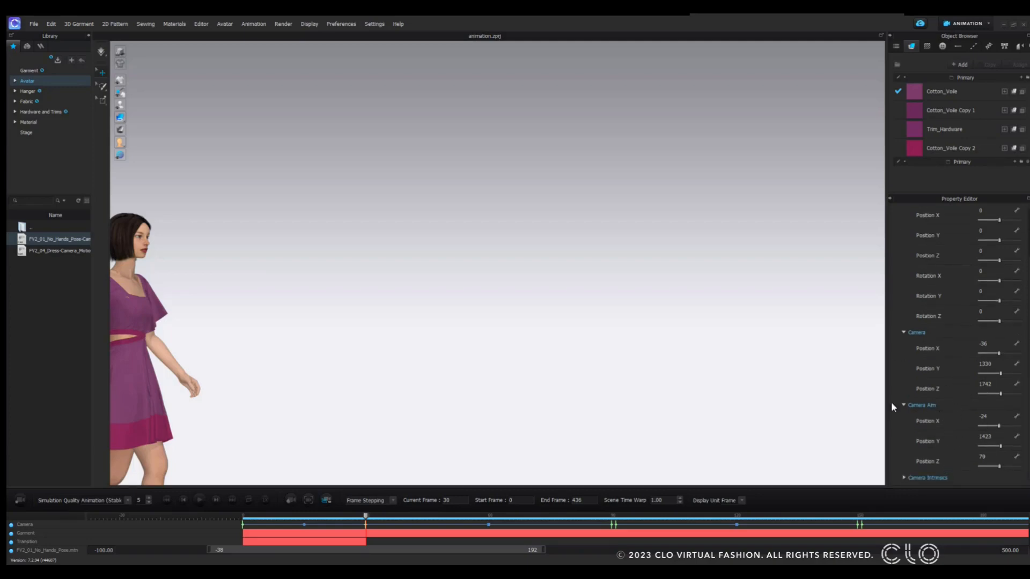
{"action": "scroll", "coordinate": [936, 355], "scroll_direction": "up", "scroll_amount": 1}
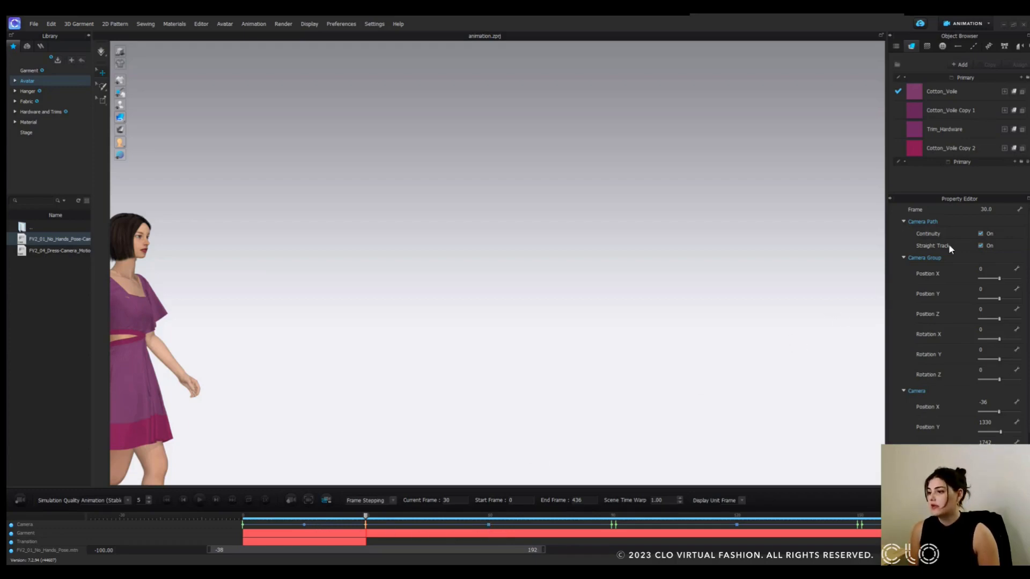
{"action": "key", "text": "space"}
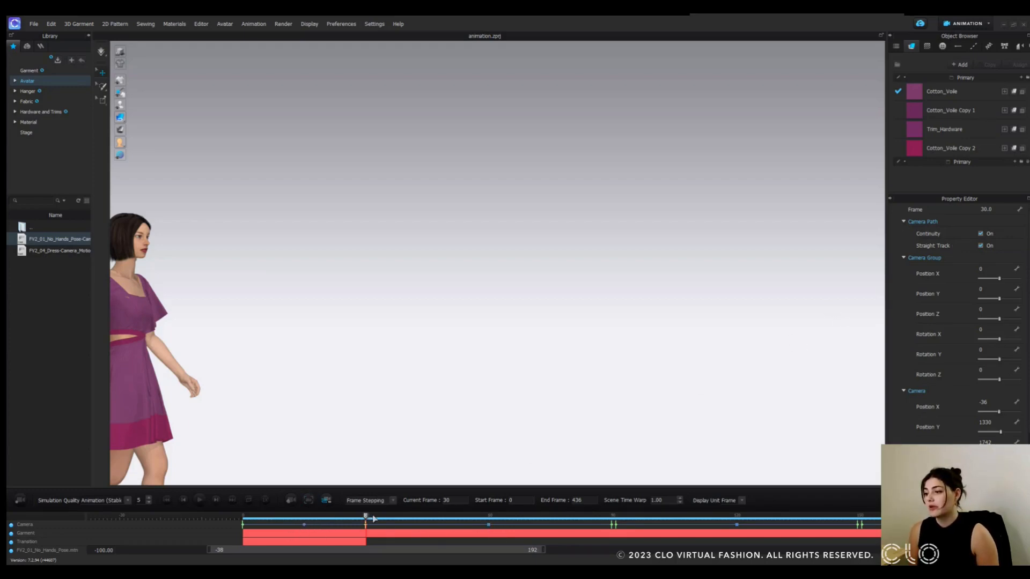
Retime the camera keyframes: the one just after frame 90 to frame 113, frame 150 to about 140, and frame 30 to about 50.
{"action": "left_click_drag", "start_coordinate": [509, 523], "coordinate": [708, 531]}
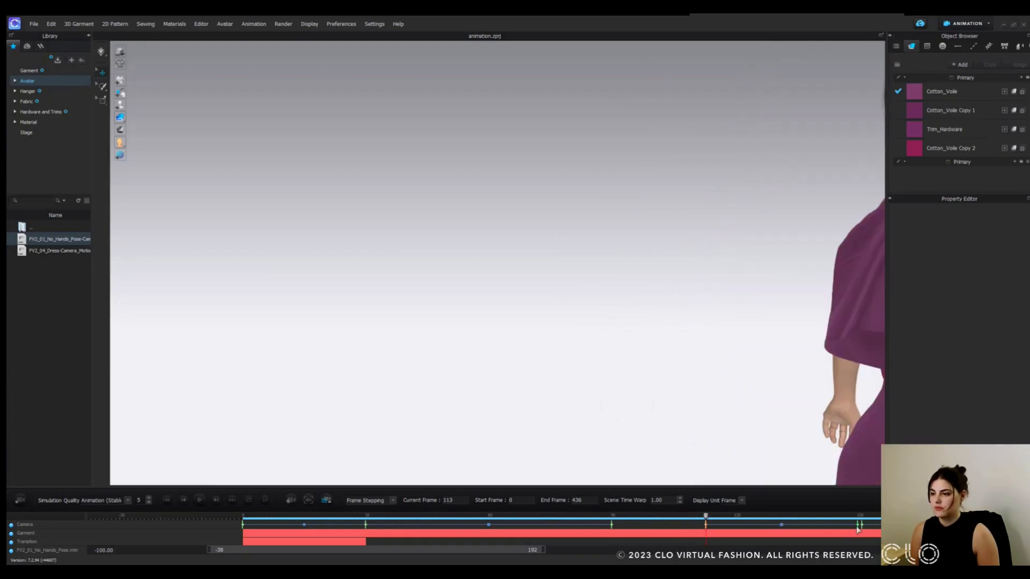
{"action": "left_click_drag", "start_coordinate": [854, 530], "coordinate": [241, 525]}
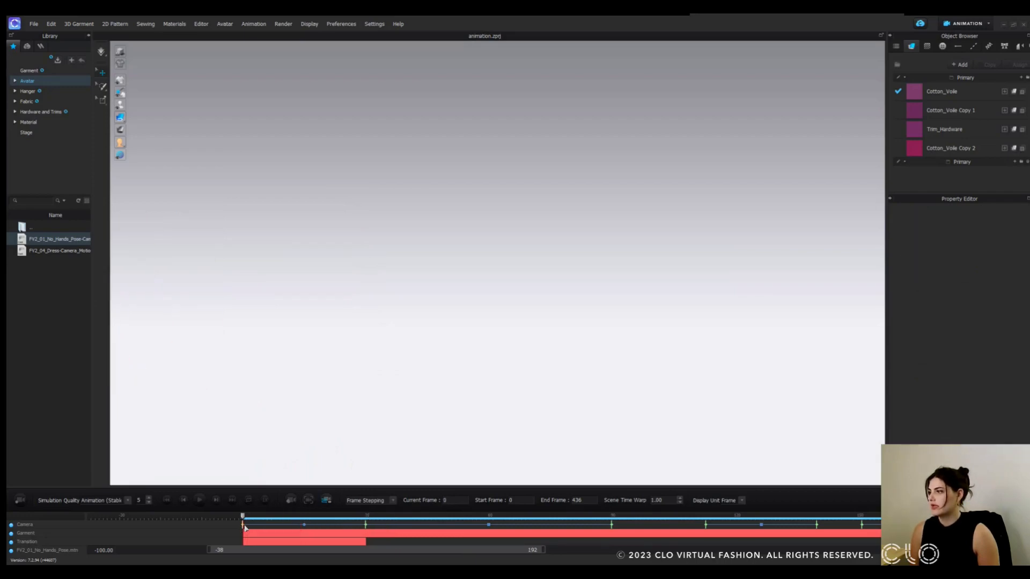
{"action": "left_click_drag", "start_coordinate": [366, 524], "coordinate": [900, 525]}
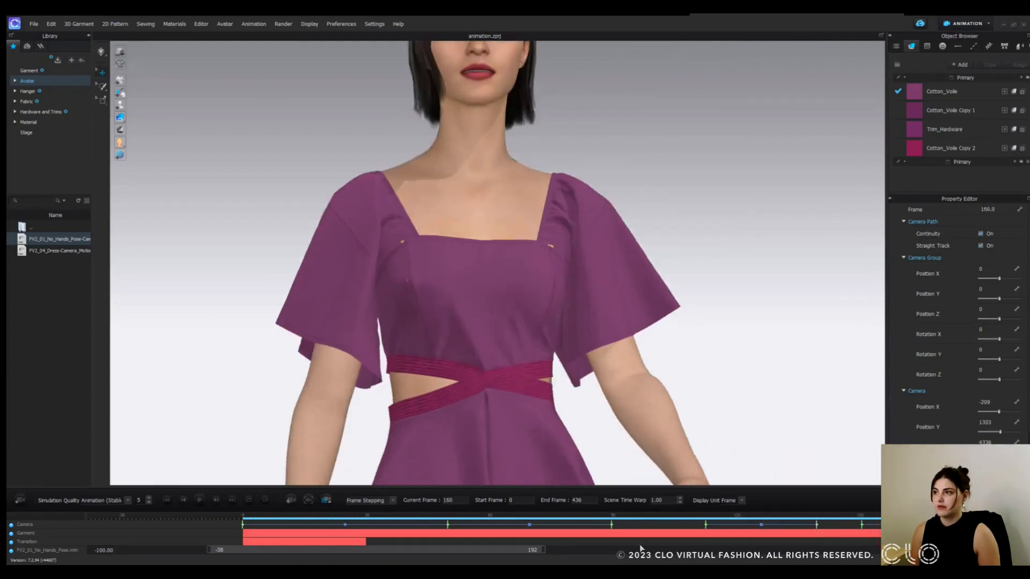
Examine the camera motion at frame 187, the camera and aim positions of the frame 215 keyframe, and the shot at frame 260.
{"action": "left_click_drag", "start_coordinate": [521, 553], "coordinate": [481, 520]}
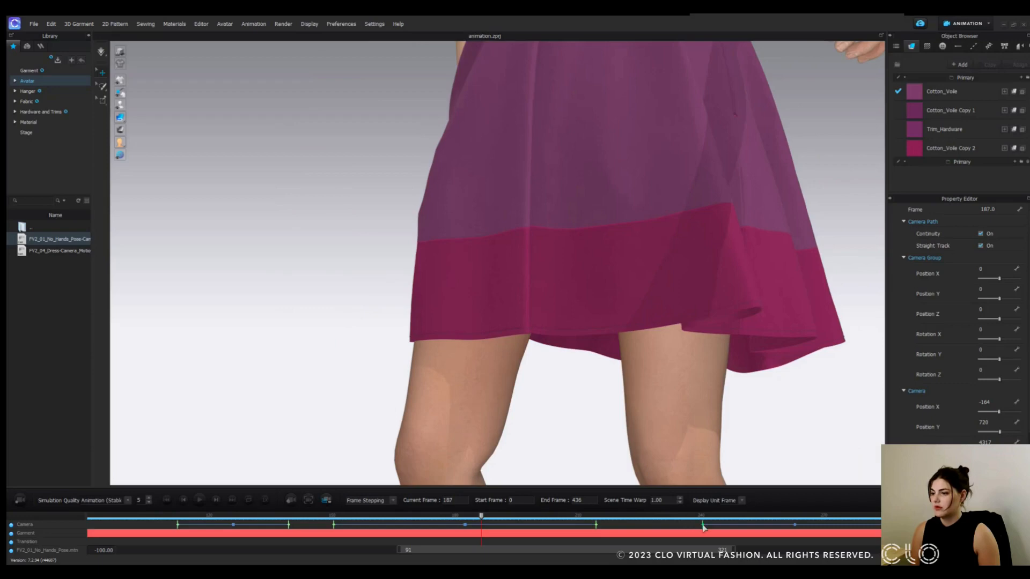
{"action": "left_click", "coordinate": [597, 526]}
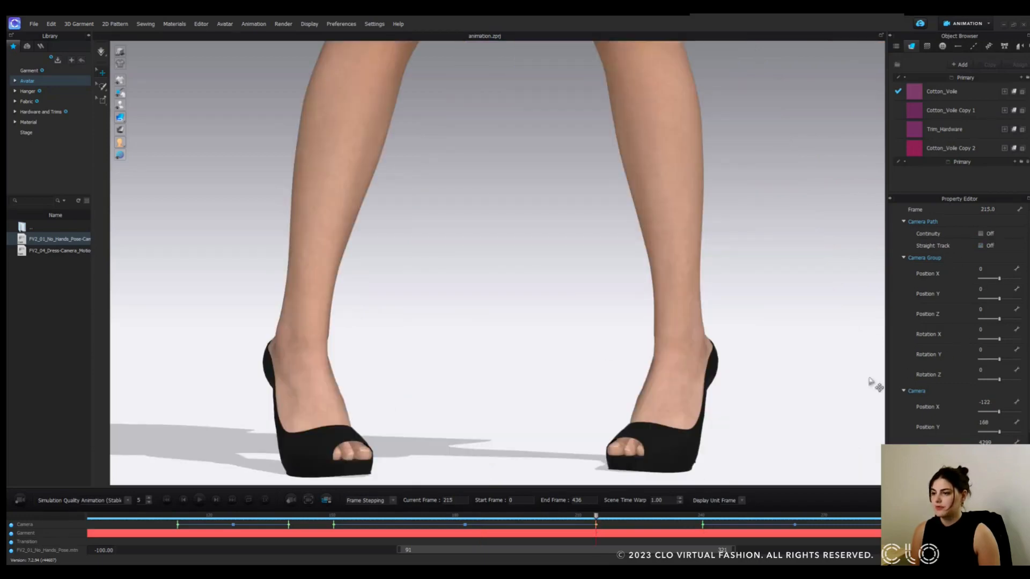
{"action": "scroll", "coordinate": [954, 407], "scroll_direction": "down", "scroll_amount": 1}
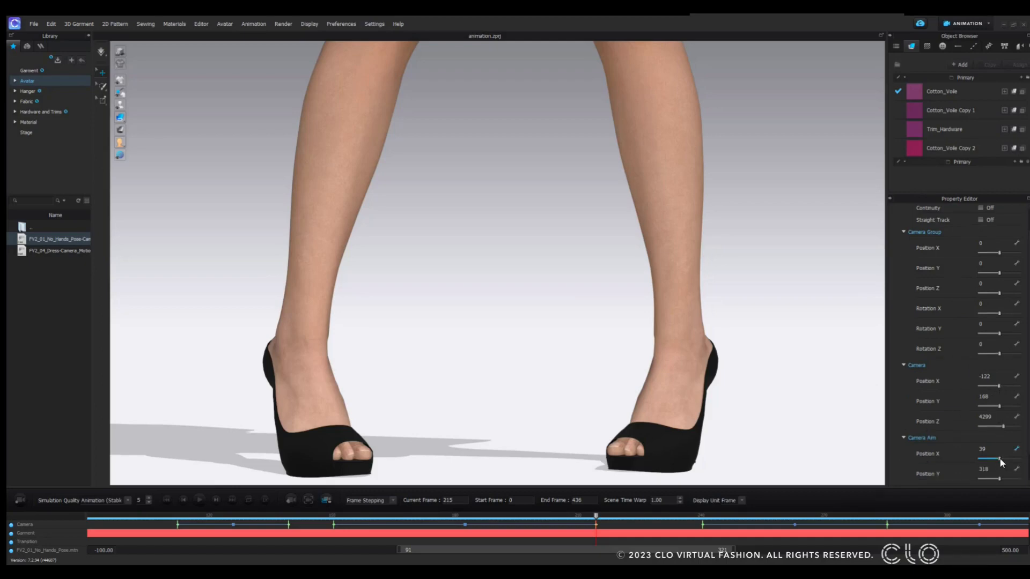
{"action": "left_click_drag", "start_coordinate": [999, 459], "coordinate": [779, 522]}
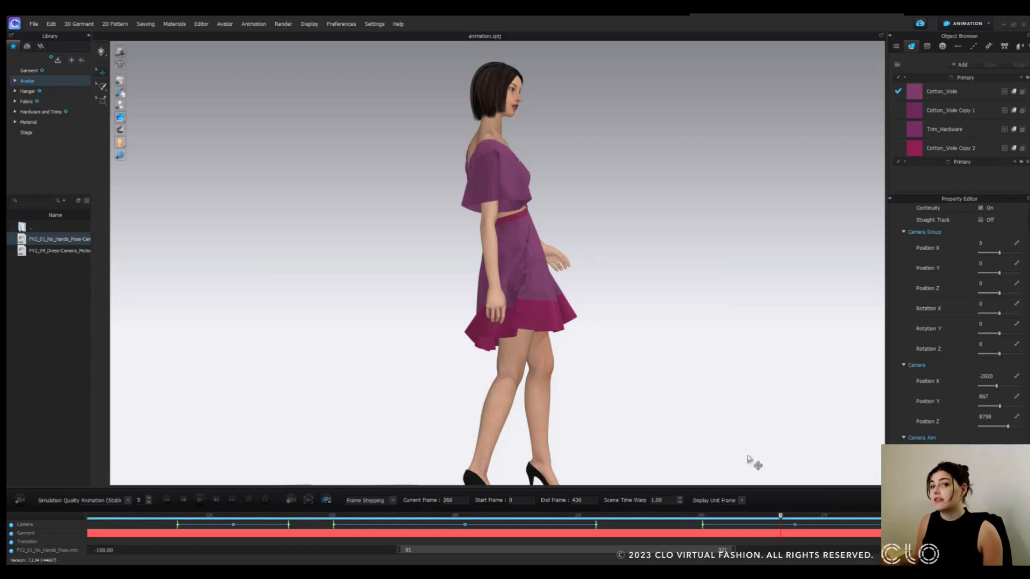
Shift the camera keyframe near frame 240 to frame 226, and reposition it at frame 236.
{"action": "left_click", "coordinate": [641, 526]}
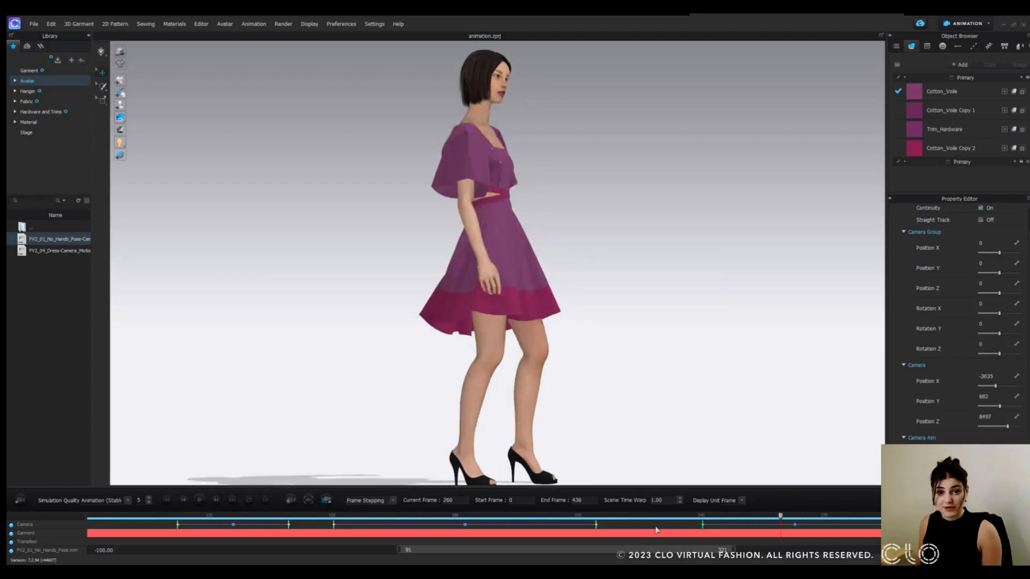
{"action": "scroll", "coordinate": [630, 410], "scroll_direction": "down", "scroll_amount": 5}
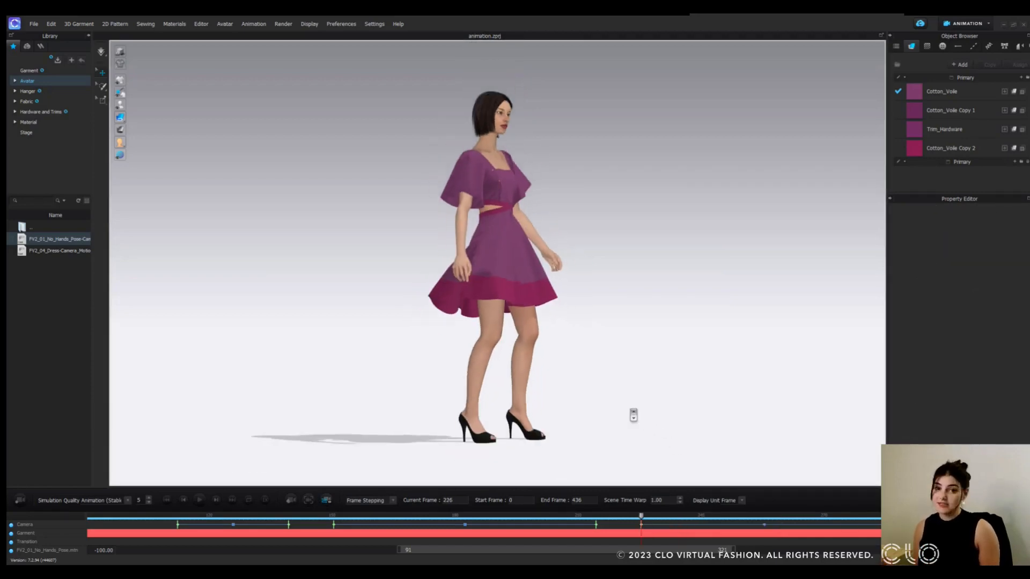
{"action": "right_click_drag", "start_coordinate": [644, 387], "coordinate": [576, 386]}
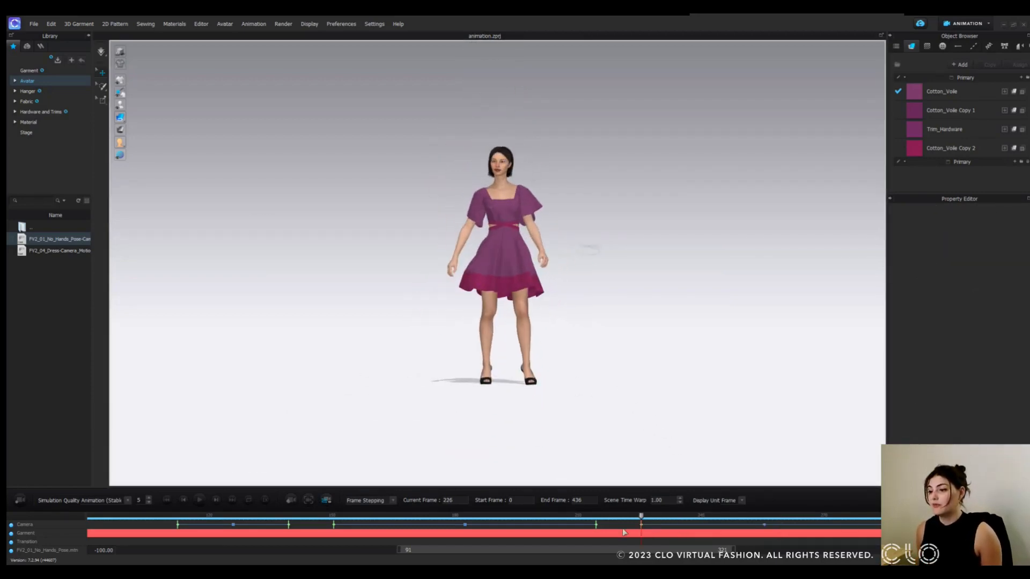
{"action": "left_click", "coordinate": [42, 526]}
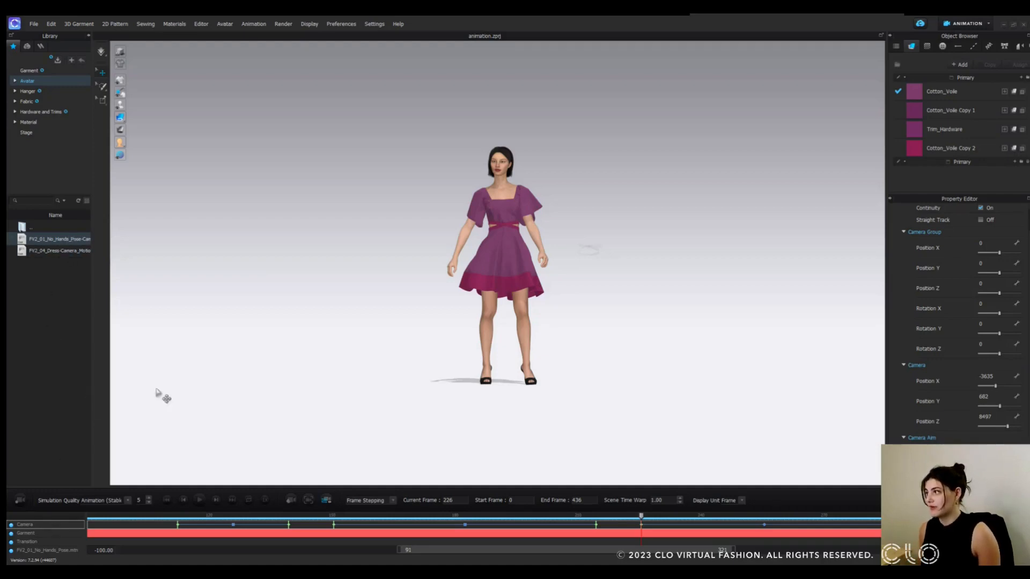
{"action": "left_click_drag", "start_coordinate": [641, 528], "coordinate": [681, 527]}
{"action": "scroll", "coordinate": [625, 309], "scroll_direction": "down", "scroll_amount": 5}
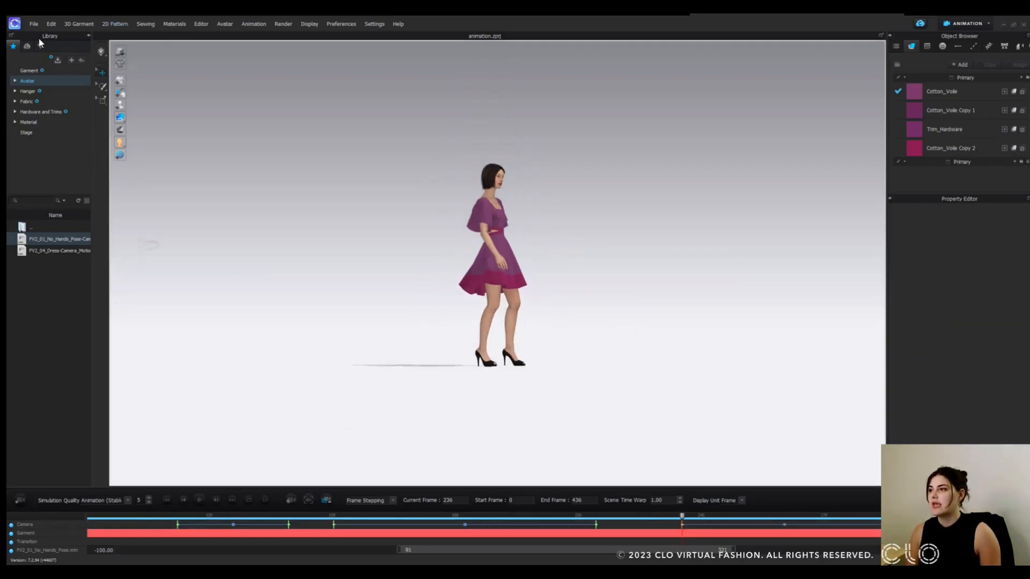
{"action": "left_click", "coordinate": [33, 24]}
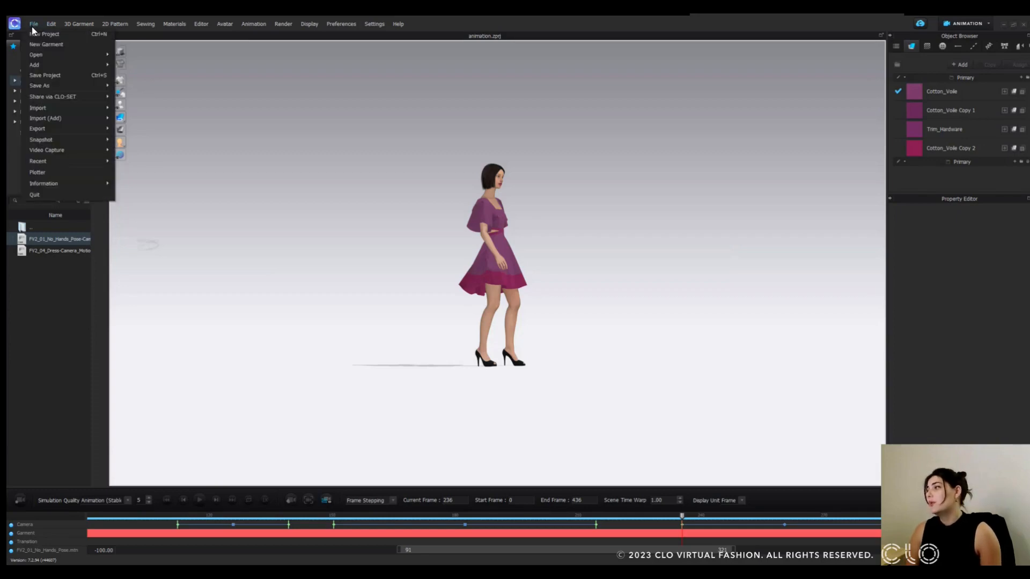
{"action": "mouse_move", "coordinate": [85, 94]}
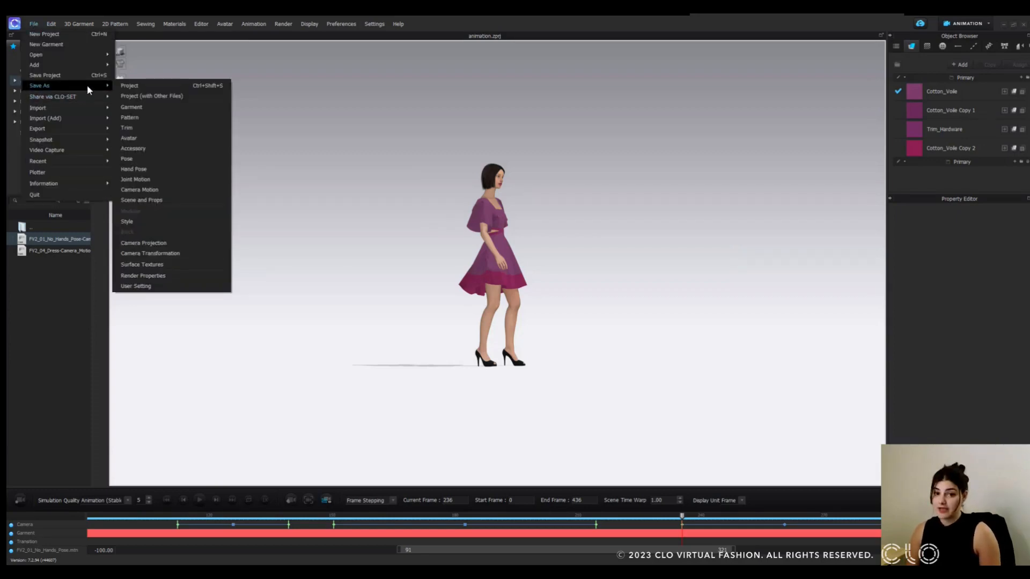
{"action": "left_click", "coordinate": [169, 190]}
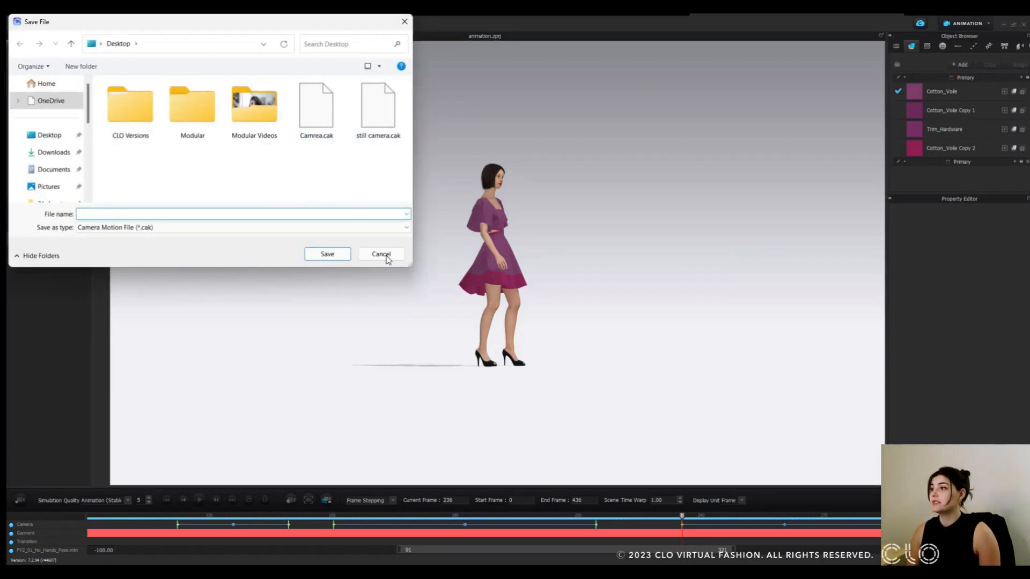
{"action": "left_click", "coordinate": [381, 255]}
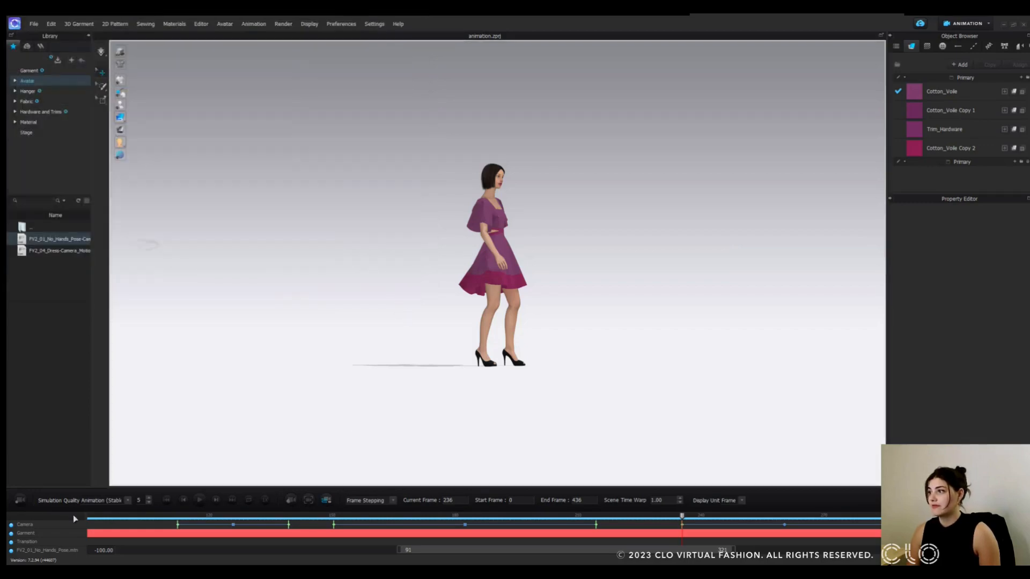
Delete the Camera track from the animation timeline.
{"action": "left_click", "coordinate": [50, 524]}
{"action": "right_click", "coordinate": [56, 528]}
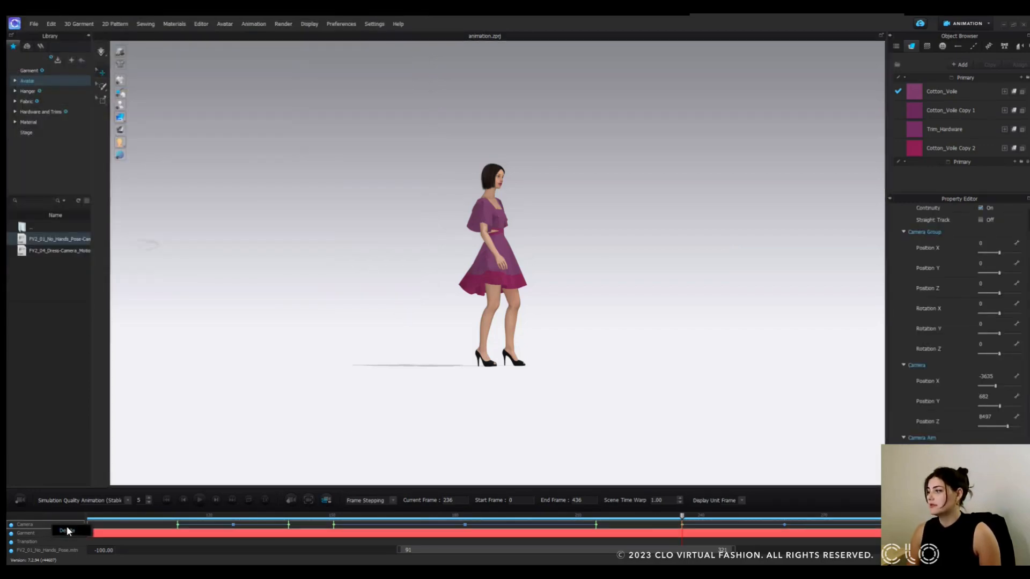
{"action": "left_click", "coordinate": [73, 530]}
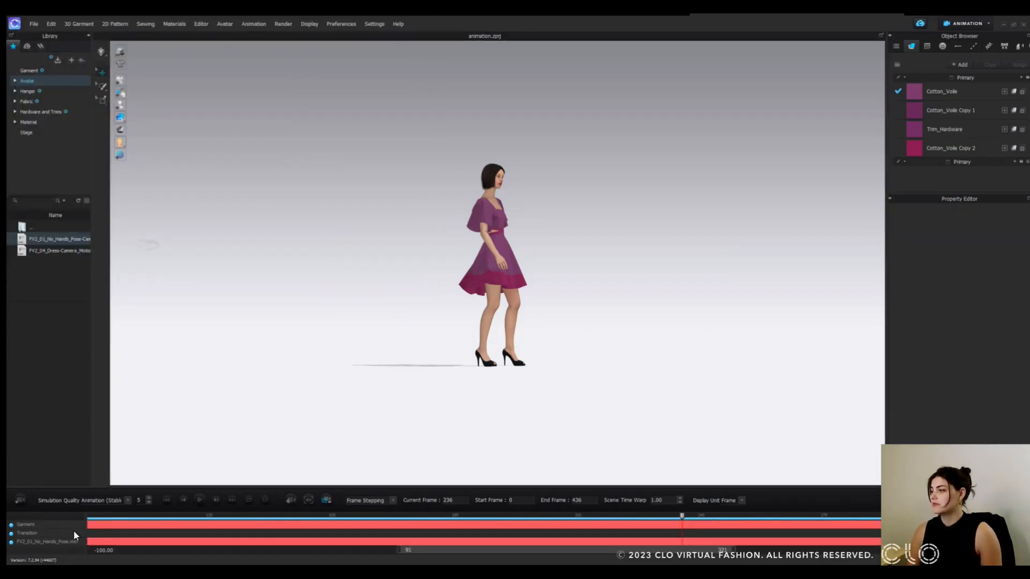
Open the saved camera motion file Camrea.cak from the Desktop.
{"action": "left_click", "coordinate": [33, 24]}
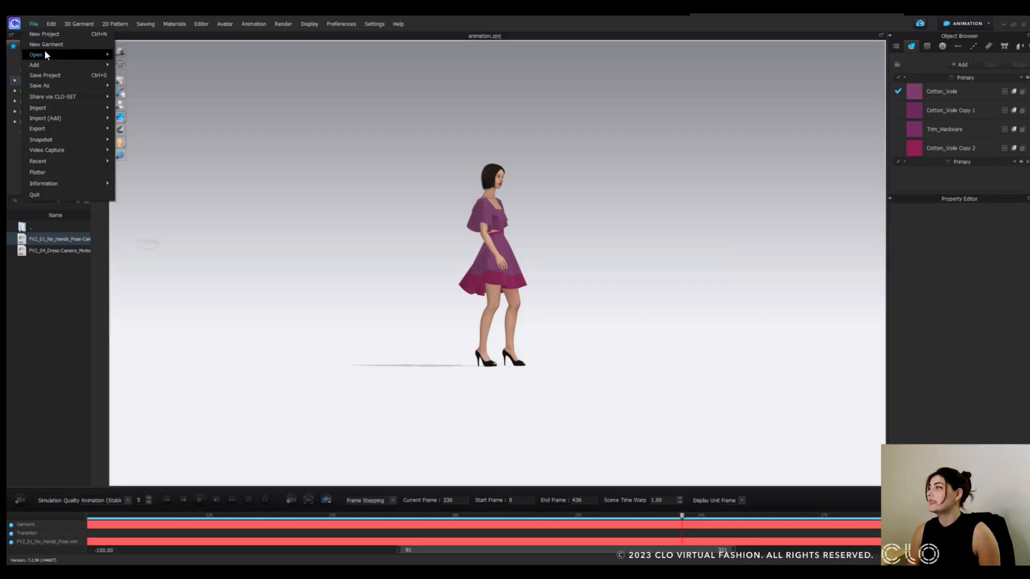
{"action": "mouse_move", "coordinate": [46, 53]}
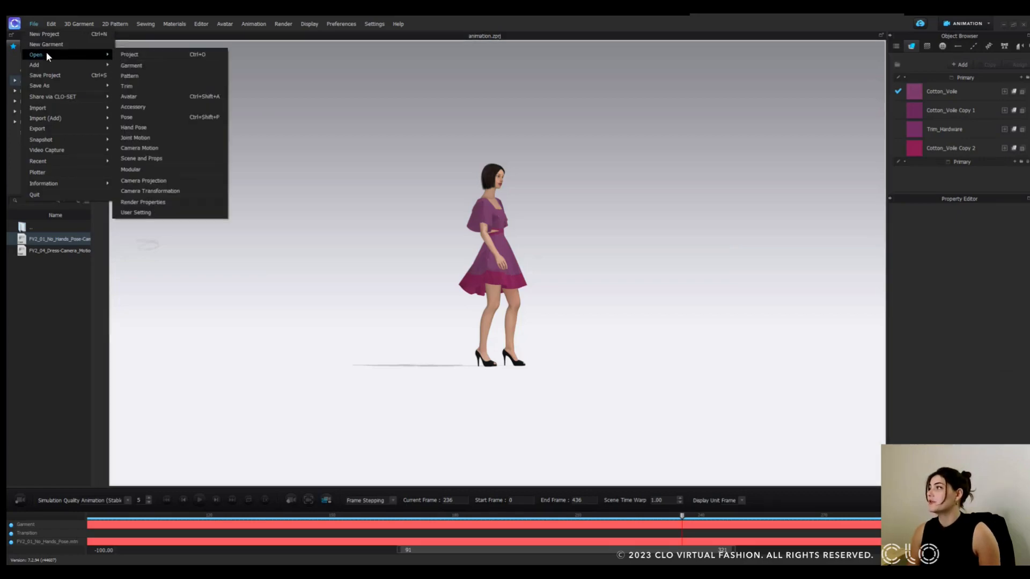
{"action": "left_click", "coordinate": [173, 148]}
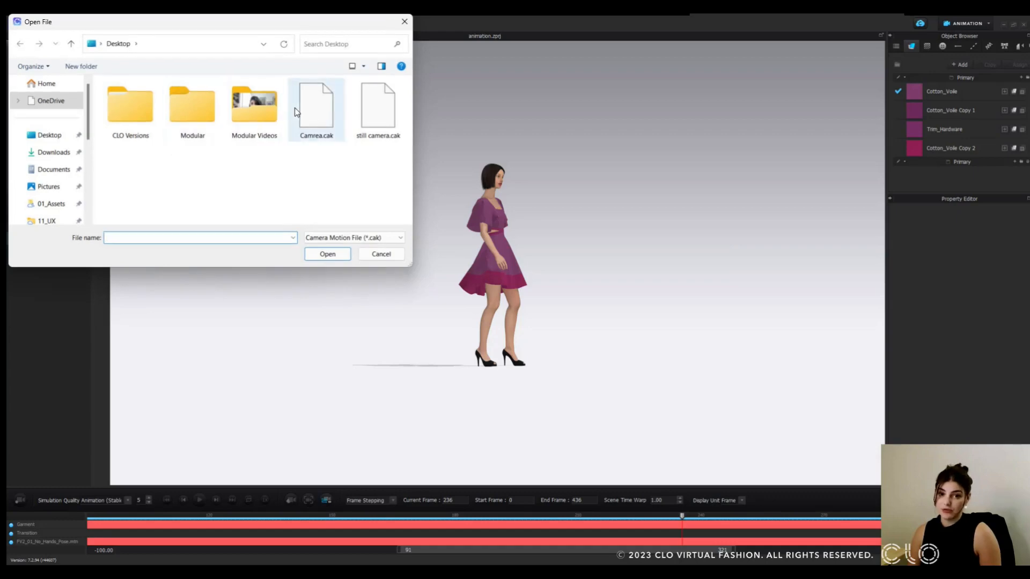
{"action": "left_click", "coordinate": [315, 108]}
{"action": "left_click", "coordinate": [327, 254]}
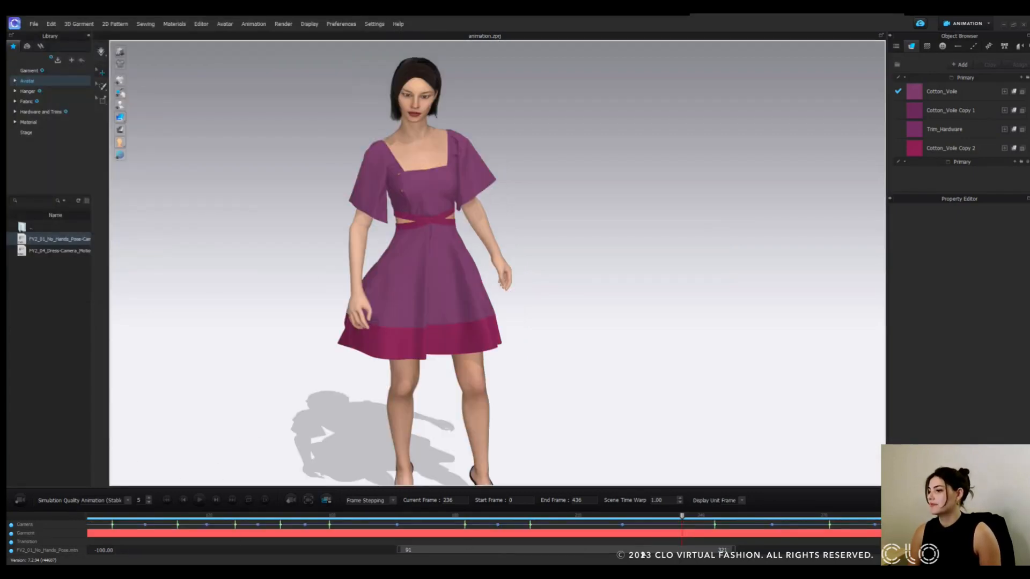
Play the loaded camera motion from frame 26, and examine the shots at frames 114, 183 and 200.
{"action": "left_click_drag", "start_coordinate": [633, 552], "coordinate": [436, 555]}
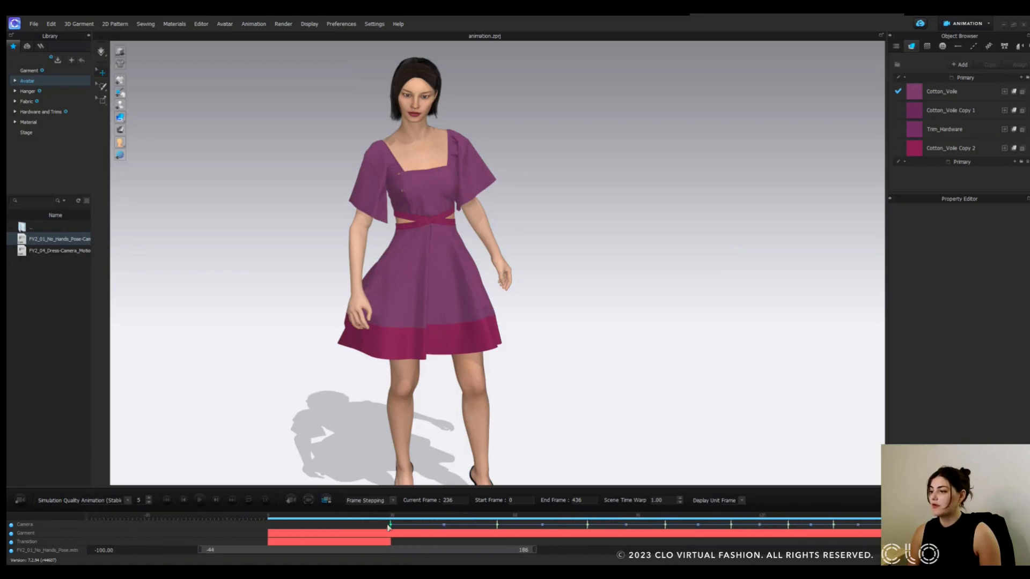
{"action": "left_click", "coordinate": [374, 518]}
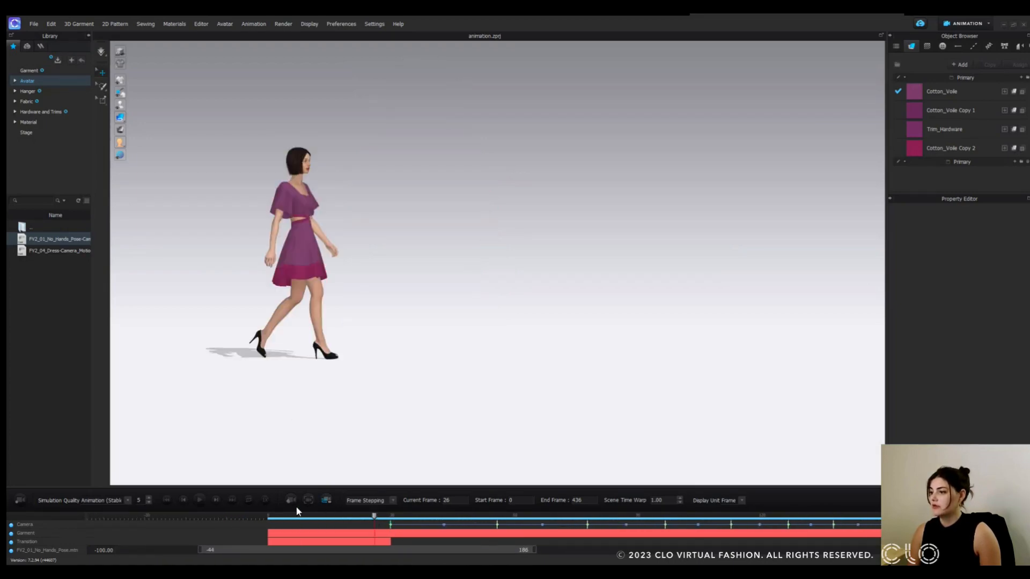
{"action": "left_click", "coordinate": [197, 499]}
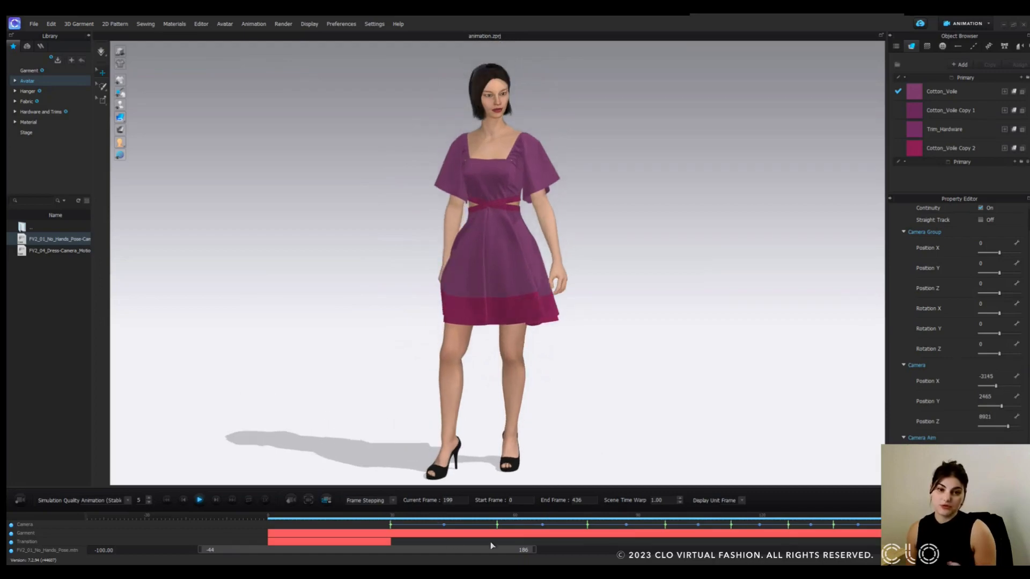
{"action": "left_click_drag", "start_coordinate": [509, 553], "coordinate": [675, 550]}
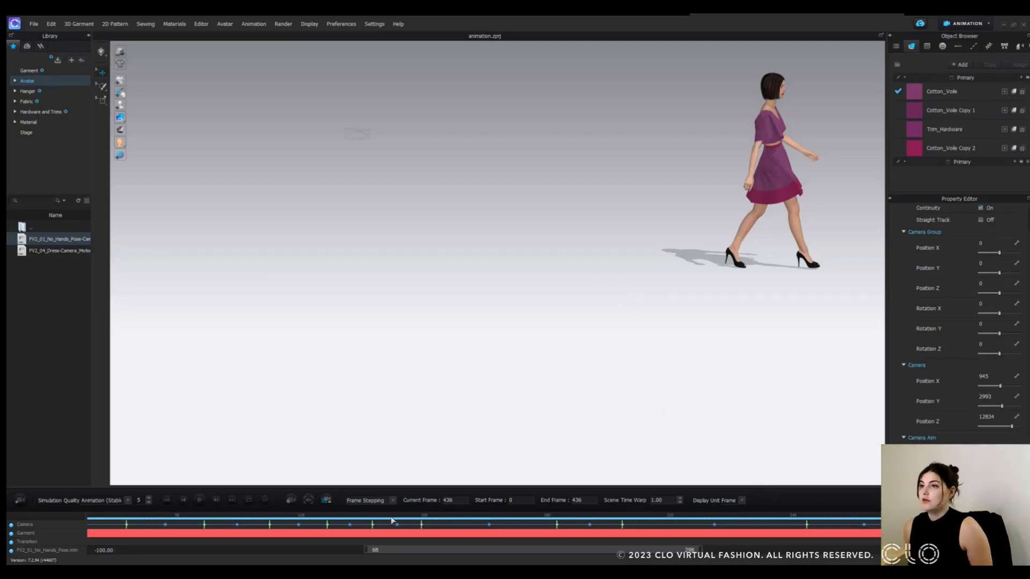
{"action": "left_click_drag", "start_coordinate": [392, 519], "coordinate": [274, 526]}
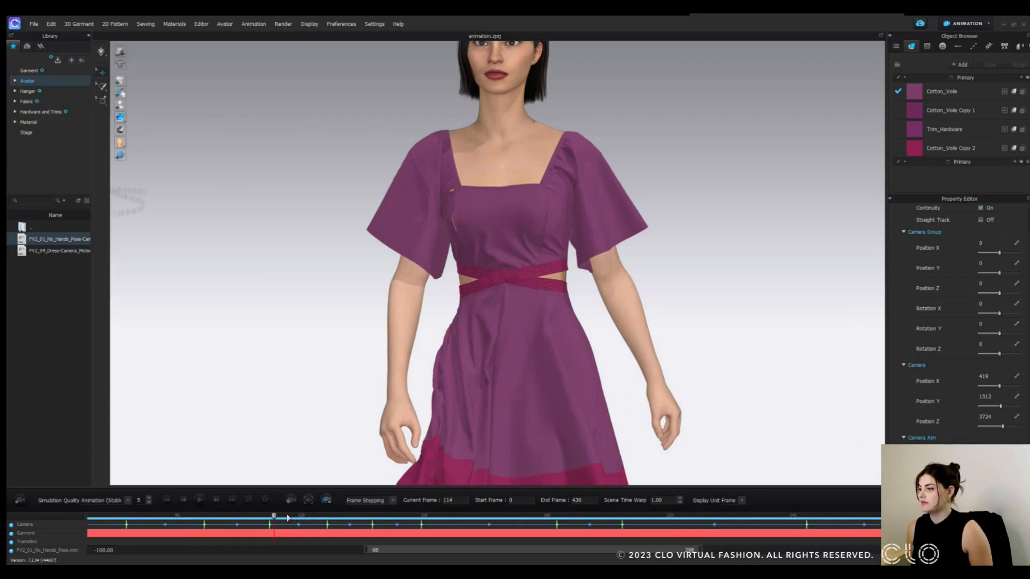
{"action": "left_click_drag", "start_coordinate": [287, 518], "coordinate": [556, 529]}
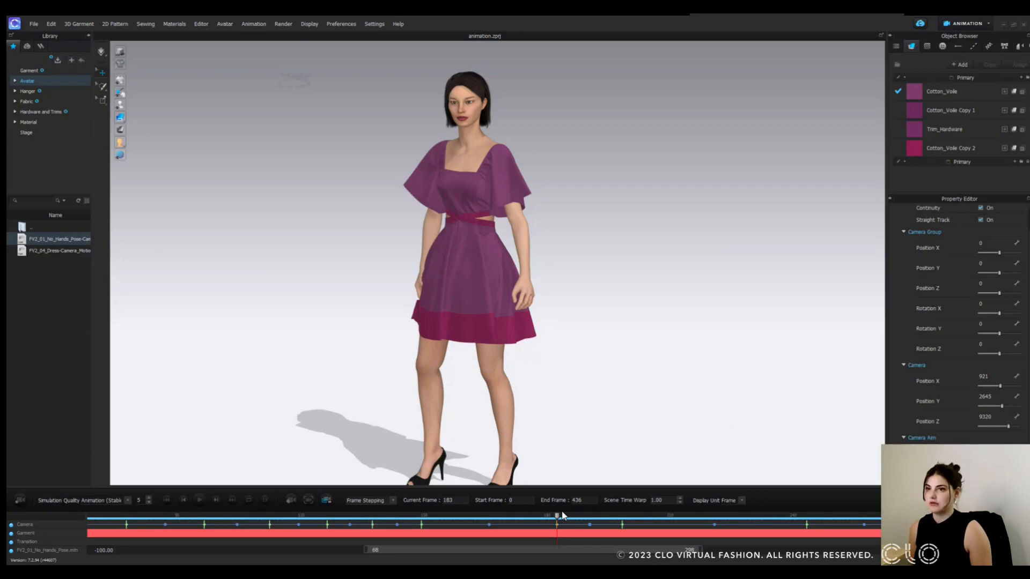
{"action": "left_click_drag", "start_coordinate": [541, 519], "coordinate": [628, 516]}
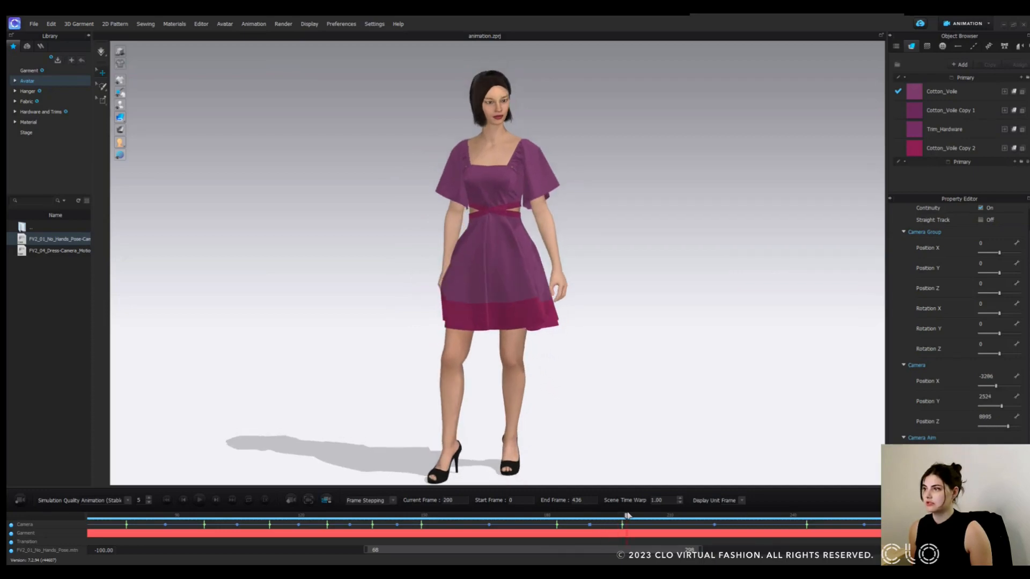
Turn off Straight Track for the camera keyframe at frame 183 and preview the camera movement up to frame 199.
{"action": "left_click", "coordinate": [558, 524]}
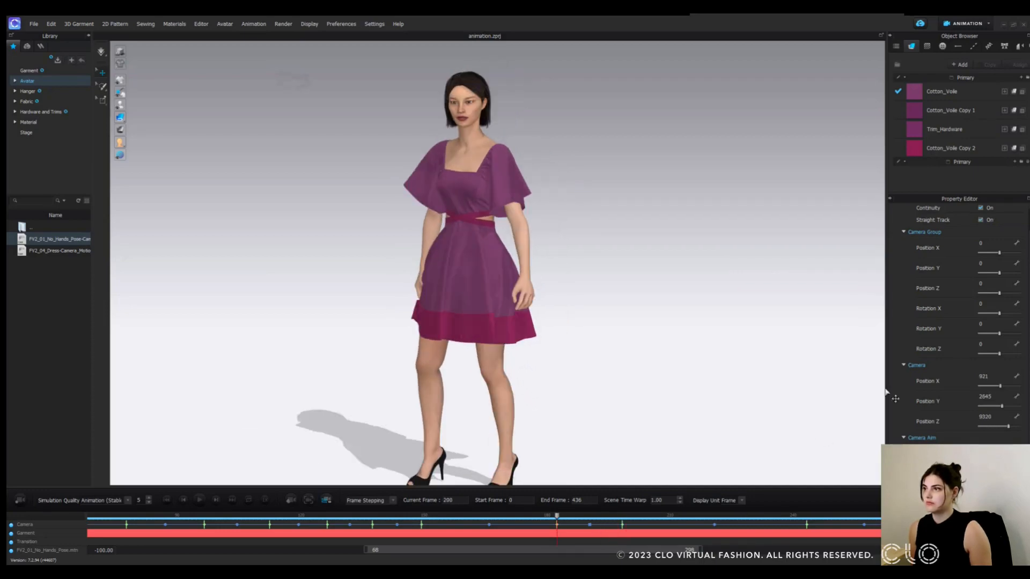
{"action": "left_click", "coordinate": [981, 220]}
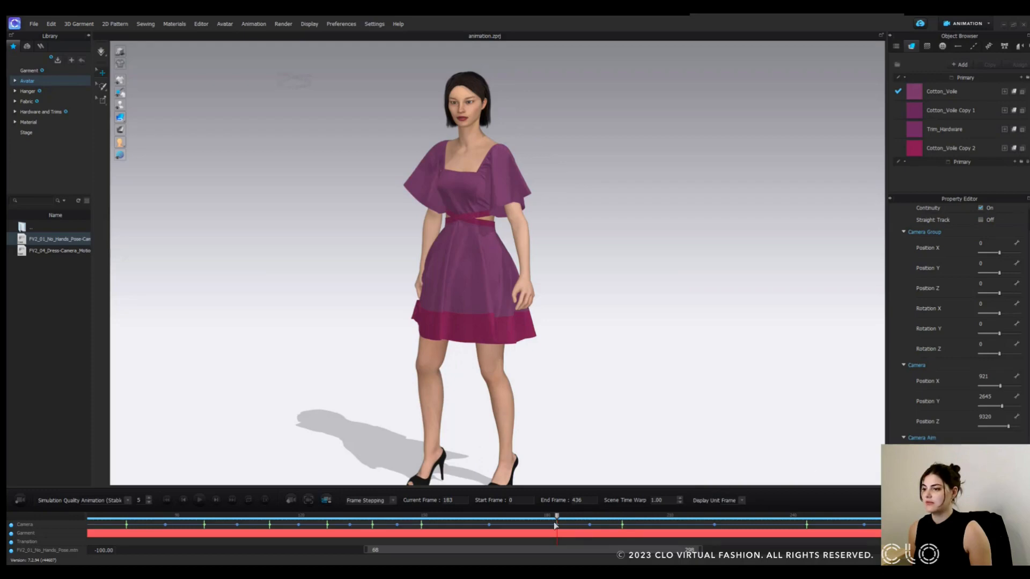
{"action": "left_click_drag", "start_coordinate": [575, 519], "coordinate": [623, 517]}
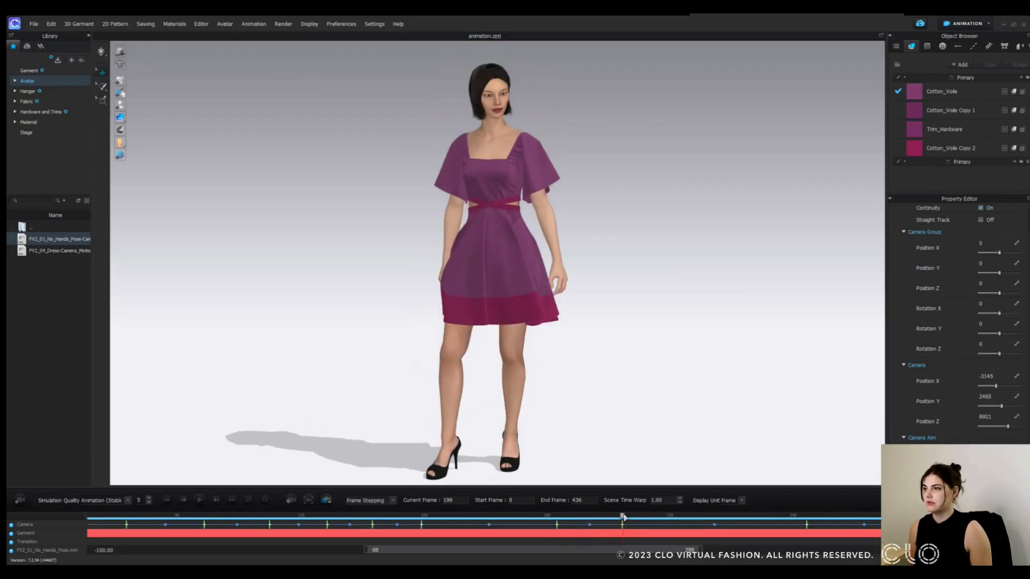
Examine the camera movement from the frame 183 keyframe through frames 203, 222 and 230, and the shot at frame 162.
{"action": "left_click", "coordinate": [558, 526]}
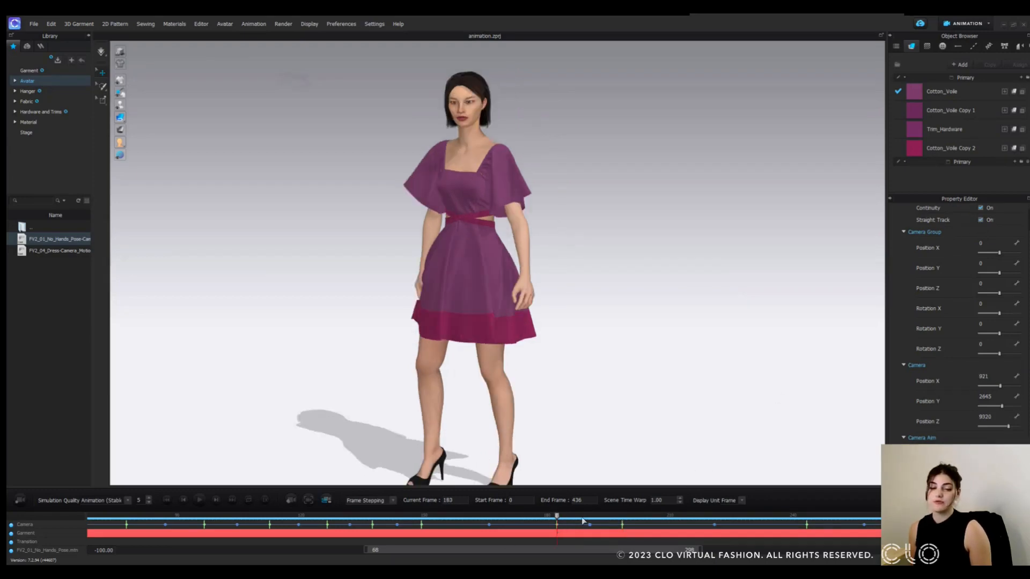
{"action": "left_click_drag", "start_coordinate": [584, 521], "coordinate": [639, 516]}
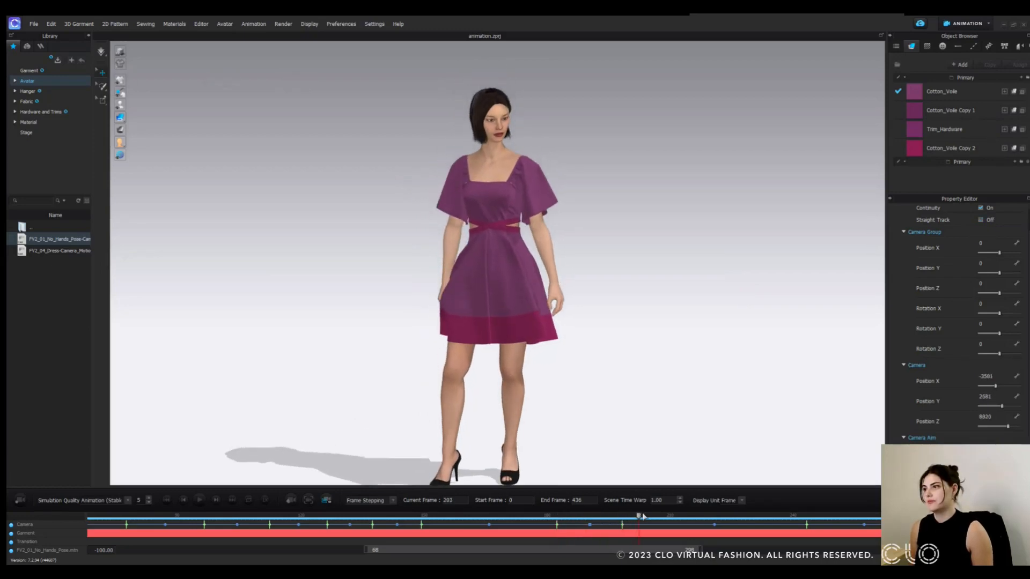
{"action": "left_click_drag", "start_coordinate": [706, 516], "coordinate": [717, 519]}
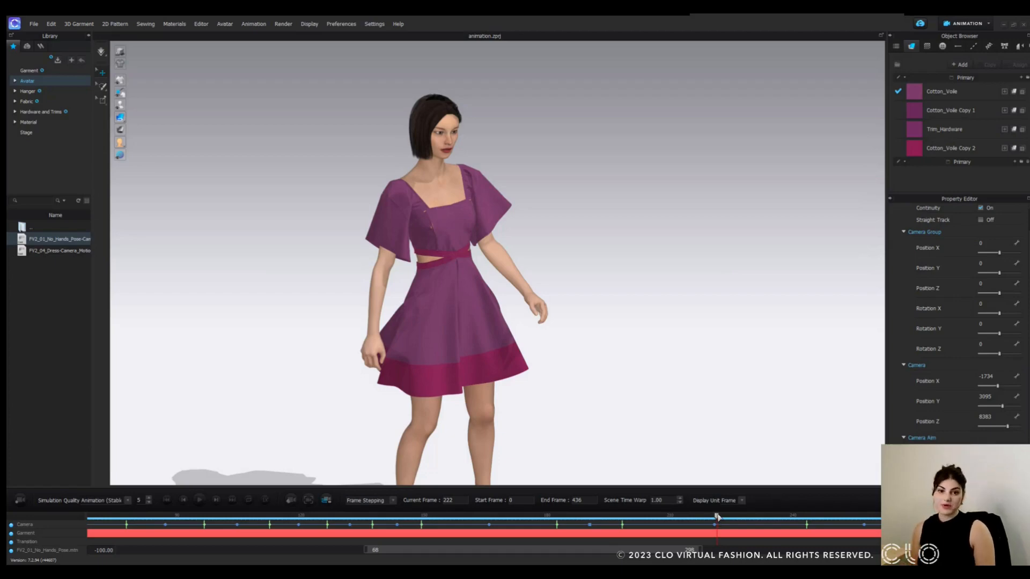
{"action": "left_click_drag", "start_coordinate": [712, 518], "coordinate": [800, 548]}
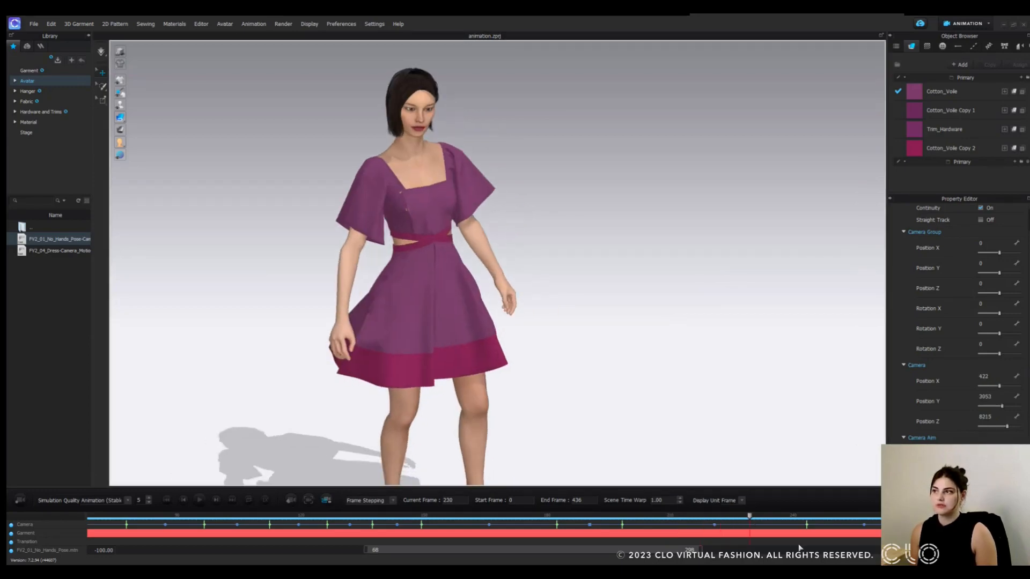
{"action": "left_click_drag", "start_coordinate": [750, 516], "coordinate": [470, 516]}
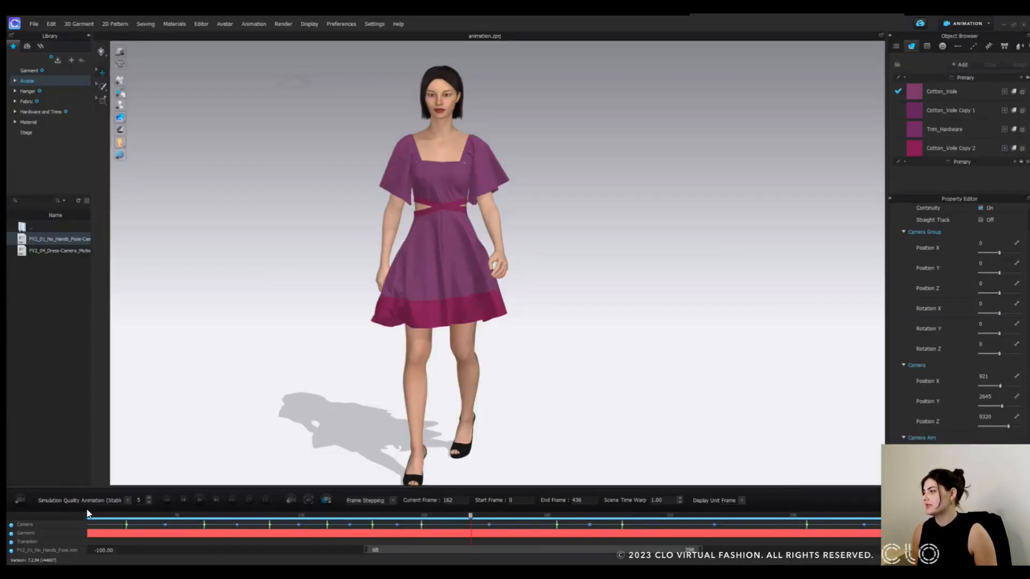
Delete the loaded Camera track from the timeline and set the current frame to 30, where the walk motion starts.
{"action": "right_click", "coordinate": [41, 525]}
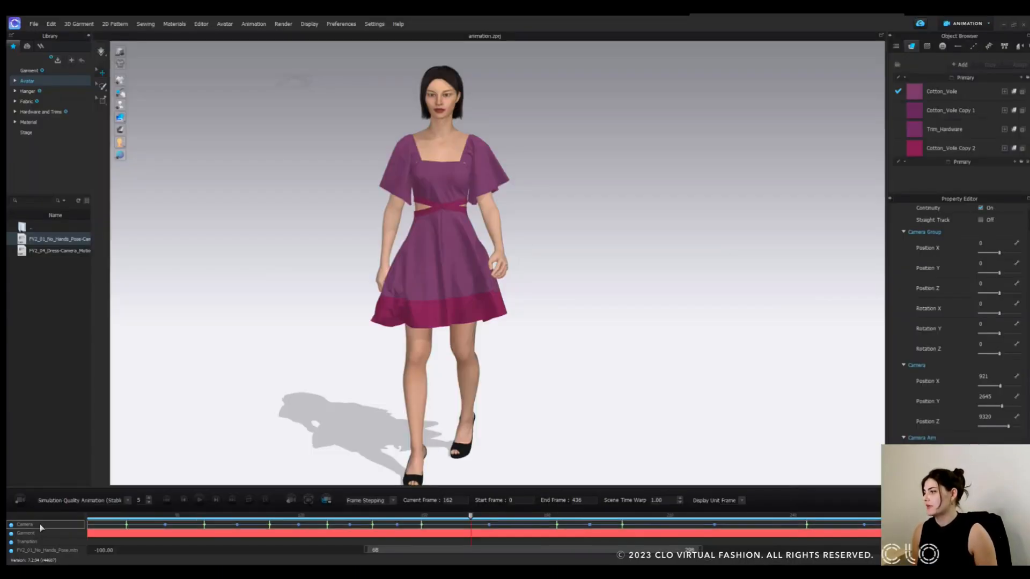
{"action": "left_click", "coordinate": [72, 530]}
{"action": "left_click_drag", "start_coordinate": [470, 518], "coordinate": [130, 521]}
{"action": "right_click_drag", "start_coordinate": [471, 341], "coordinate": [491, 353]}
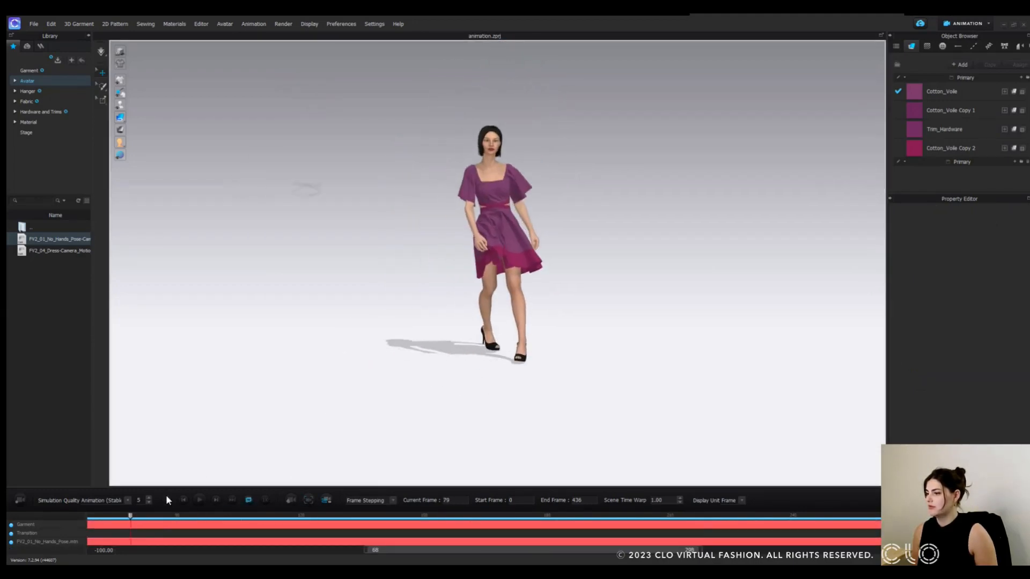
{"action": "left_click_drag", "start_coordinate": [131, 517], "coordinate": [82, 519]}
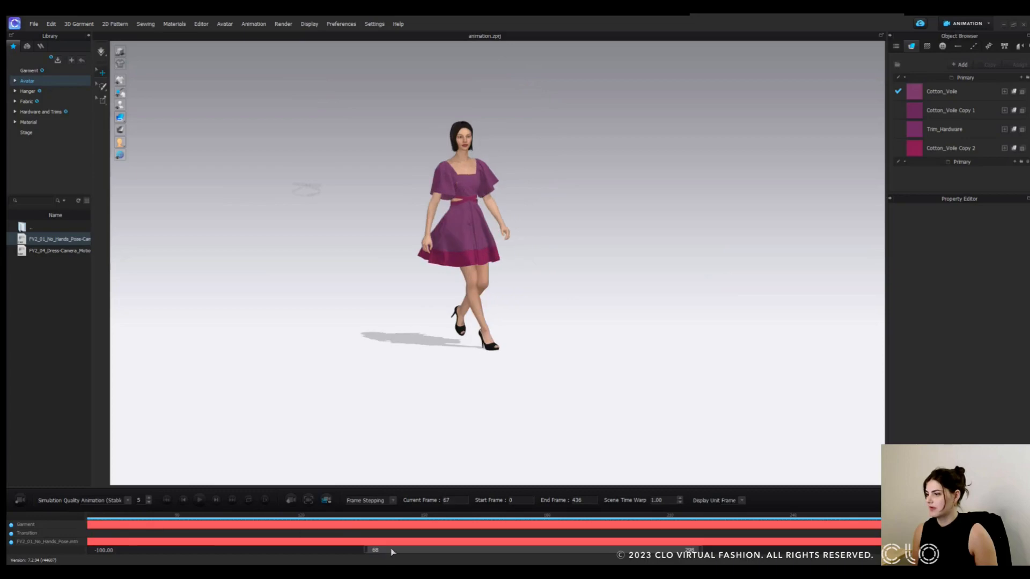
{"action": "left_click_drag", "start_coordinate": [390, 551], "coordinate": [238, 551]}
{"action": "left_click", "coordinate": [346, 517]}
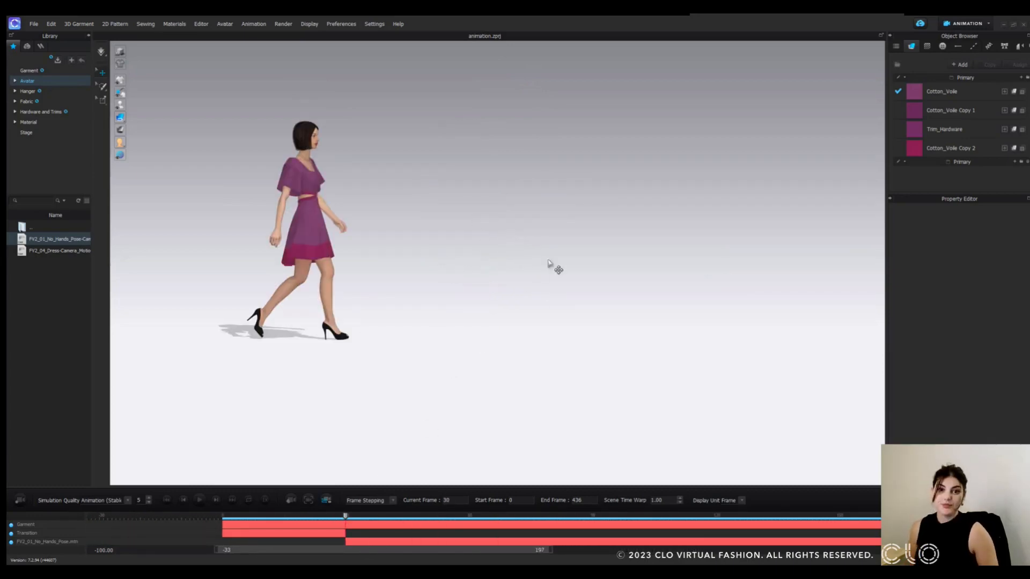
Frame the full walking avatar in the left part of the view from a slightly raised, three-quarter angle and add a camera keyframe at frame 30.
{"action": "scroll", "coordinate": [387, 267], "scroll_direction": "up", "scroll_amount": 3}
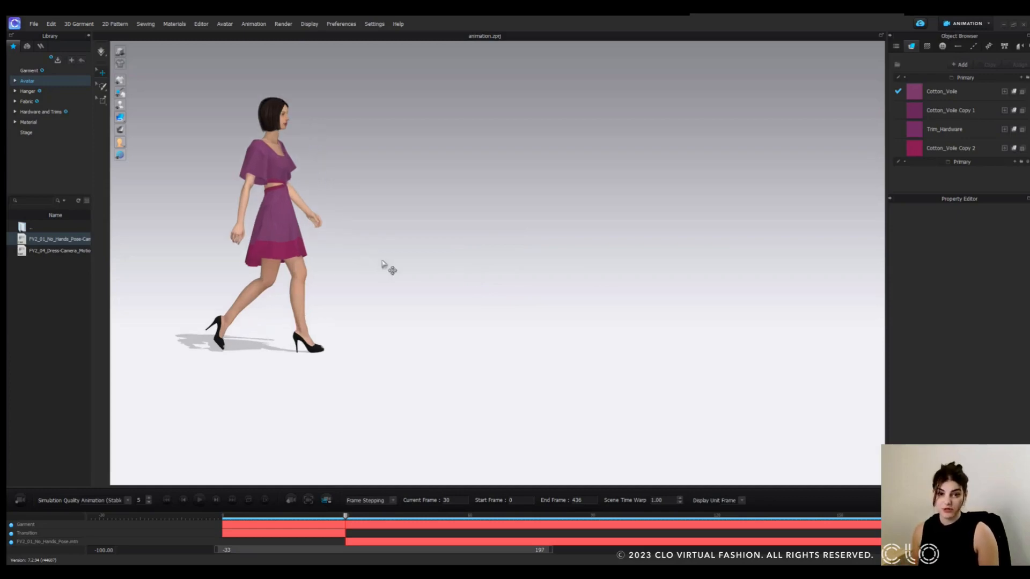
{"action": "scroll", "coordinate": [387, 267], "scroll_direction": "down", "scroll_amount": 2}
{"action": "right_click_drag", "start_coordinate": [485, 274], "coordinate": [489, 267]}
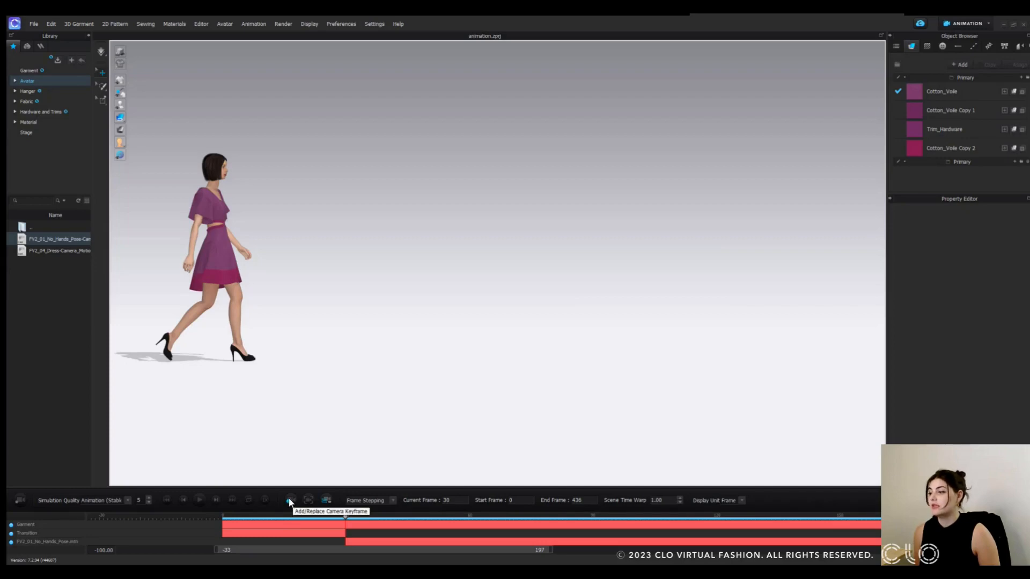
{"action": "left_click", "coordinate": [305, 502]}
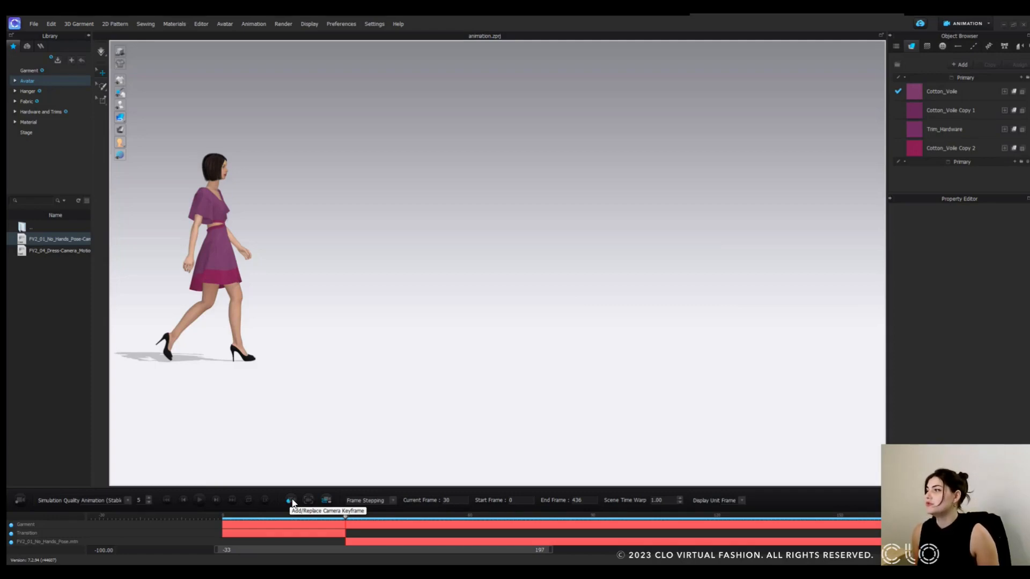
{"action": "scroll", "coordinate": [278, 297], "scroll_direction": "up", "scroll_amount": 1}
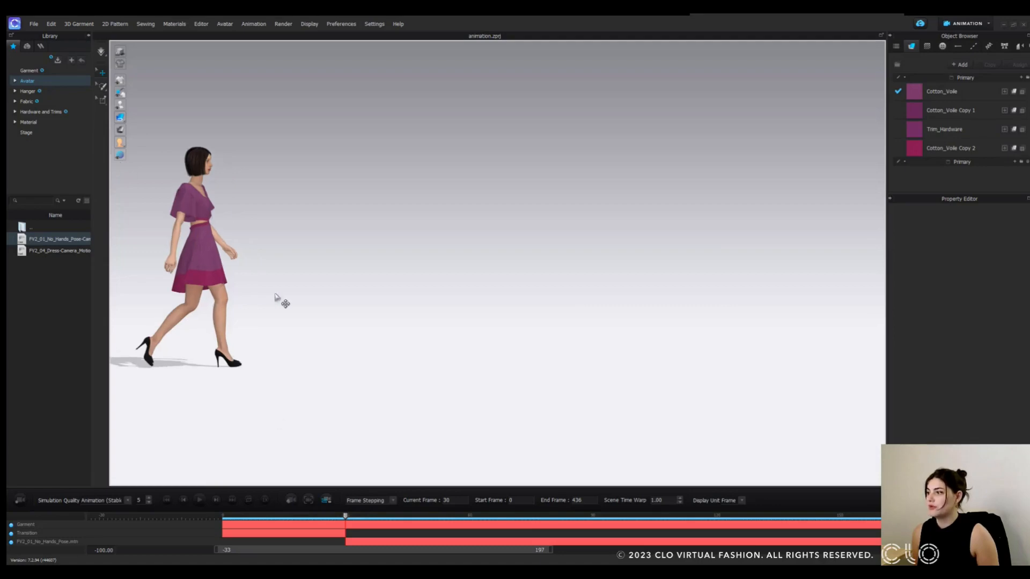
{"action": "right_click_drag", "start_coordinate": [278, 294], "coordinate": [268, 294]}
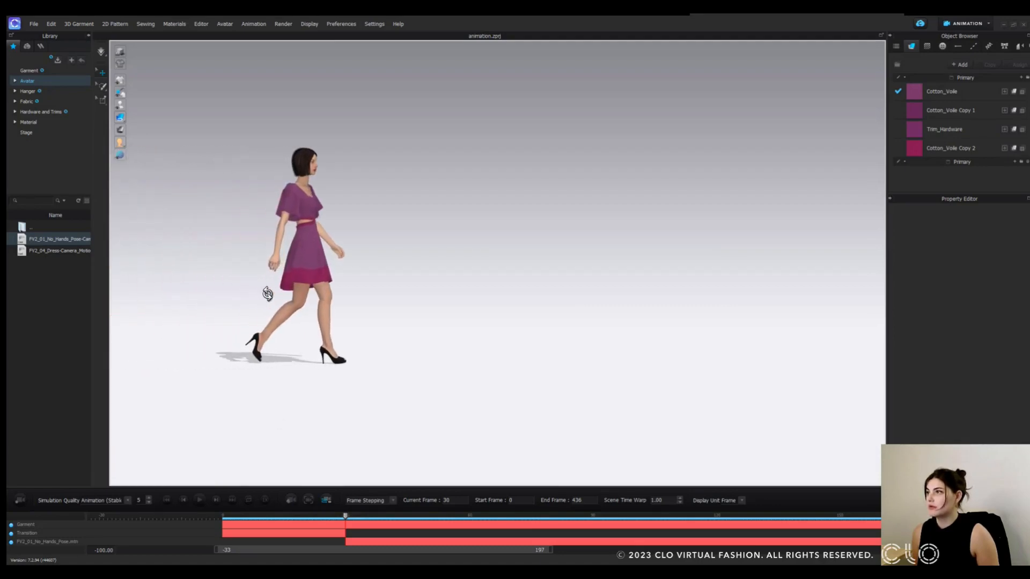
{"action": "scroll", "coordinate": [358, 303], "scroll_direction": "up", "scroll_amount": 4}
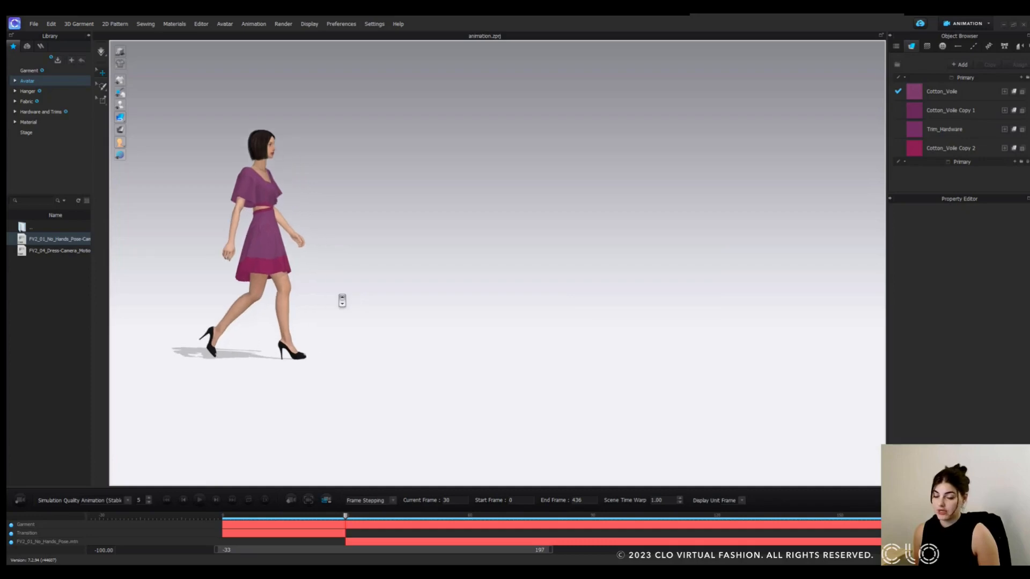
{"action": "right_click_drag", "start_coordinate": [366, 306], "coordinate": [412, 358]}
{"action": "scroll", "coordinate": [447, 337], "scroll_direction": "up", "scroll_amount": 3}
{"action": "middle_click_drag", "start_coordinate": [413, 358], "coordinate": [396, 375]}
{"action": "scroll", "coordinate": [471, 342], "scroll_direction": "up", "scroll_amount": 1}
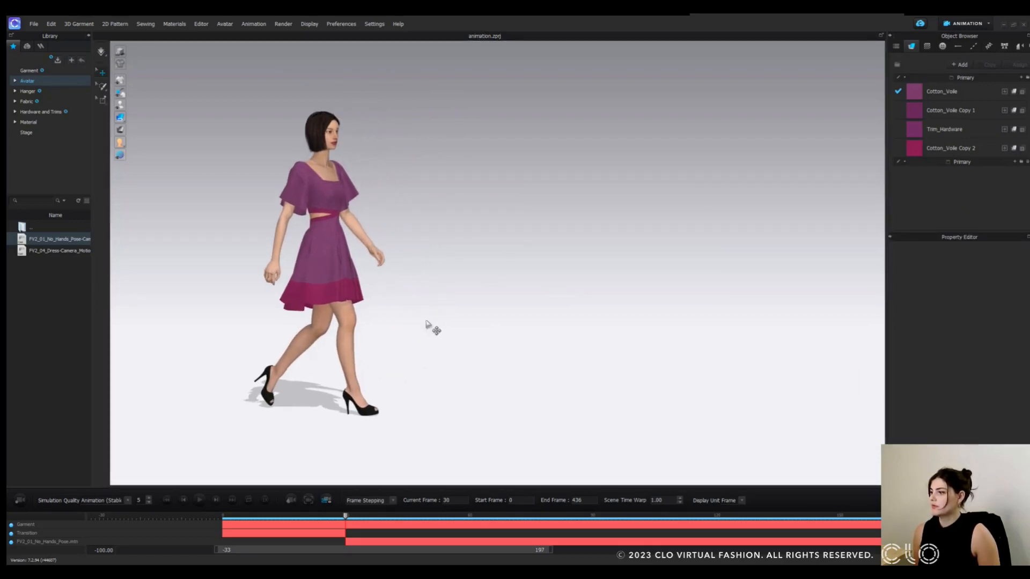
{"action": "left_click", "coordinate": [291, 500]}
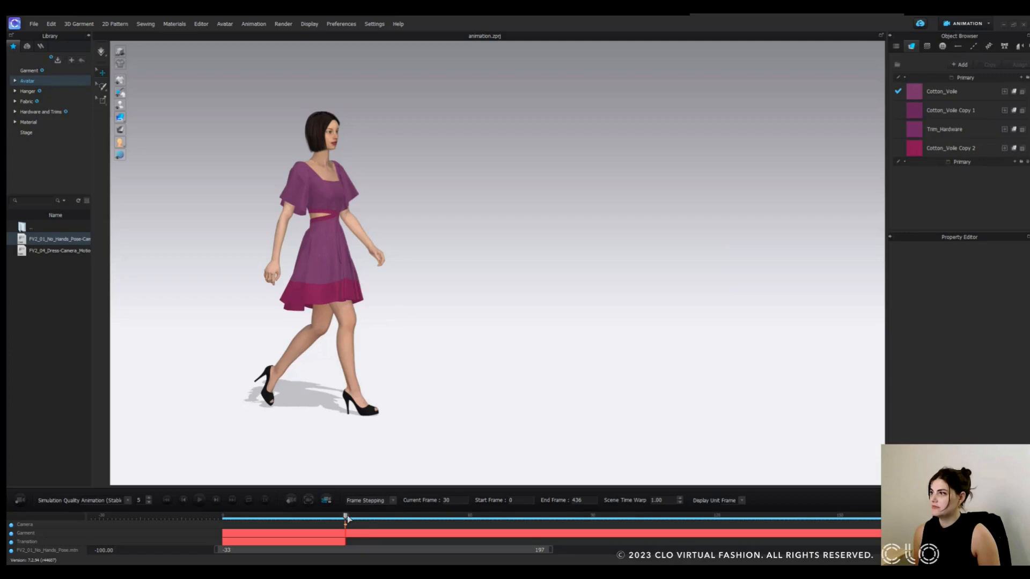
Add camera keyframes at frames 58 and 92 with the same camera view as frame 30.
{"action": "left_click_drag", "start_coordinate": [346, 519], "coordinate": [462, 521]}
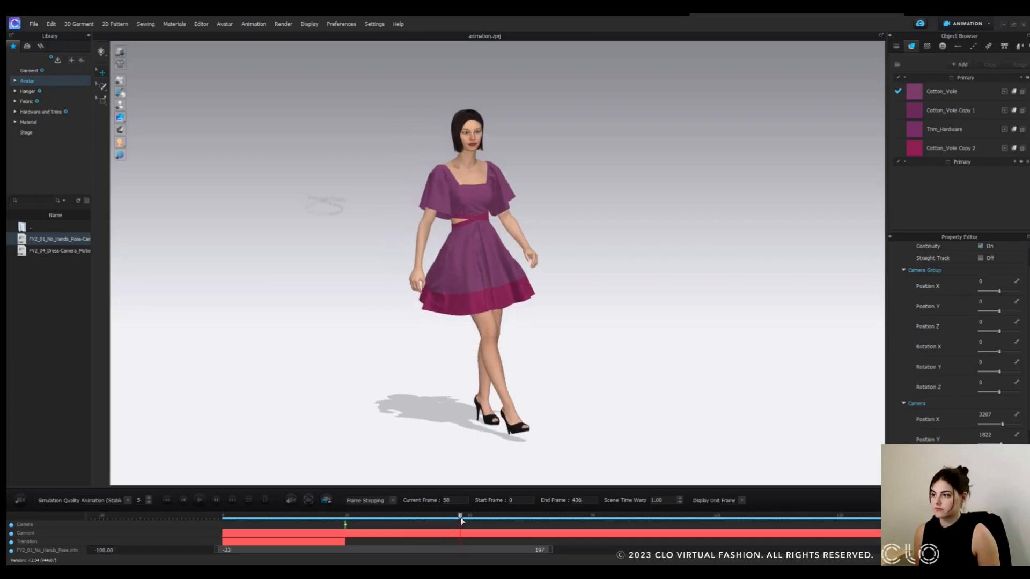
{"action": "left_click", "coordinate": [291, 501]}
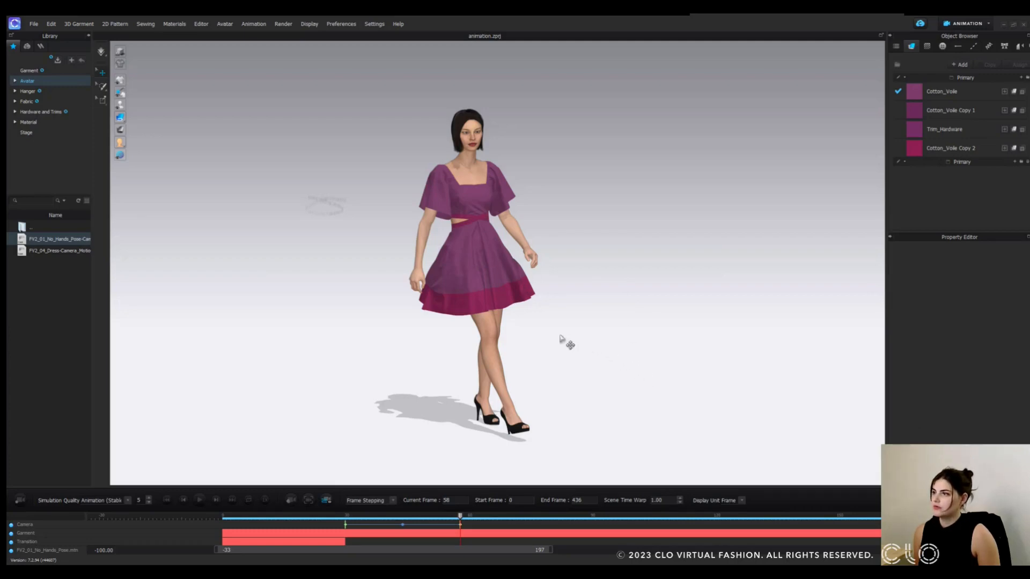
{"action": "left_click_drag", "start_coordinate": [464, 520], "coordinate": [649, 520]}
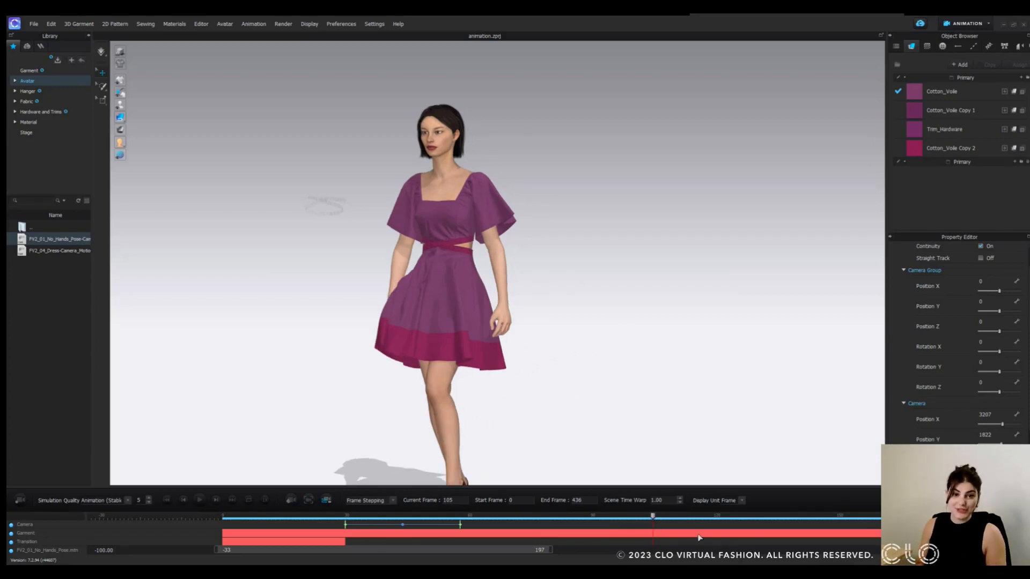
{"action": "left_click_drag", "start_coordinate": [653, 518], "coordinate": [598, 518]}
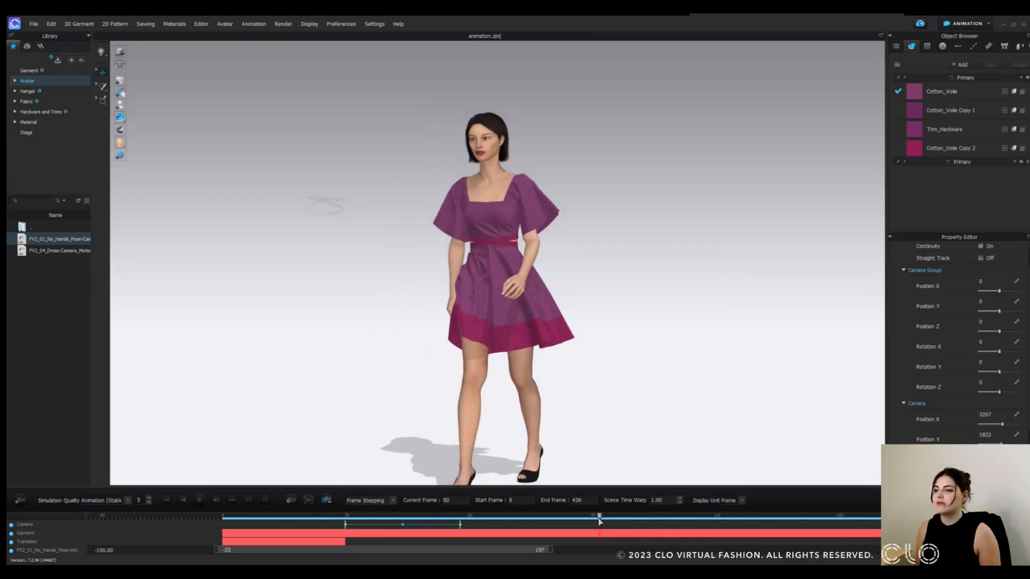
{"action": "left_click", "coordinate": [293, 500]}
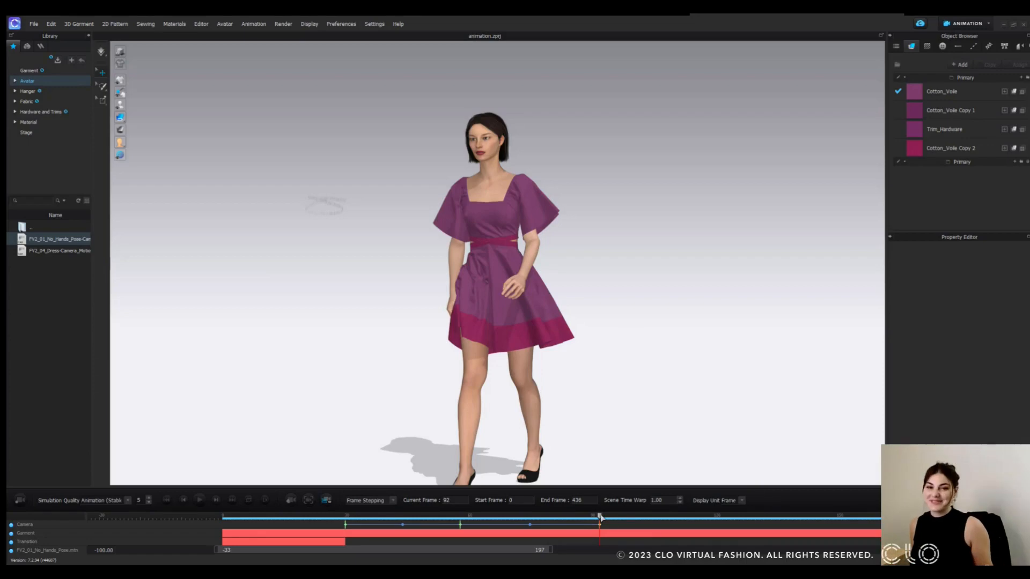
Go to frame 128, reframe the avatar full-length from the front, and add a camera keyframe there.
{"action": "left_click_drag", "start_coordinate": [608, 518], "coordinate": [682, 518]}
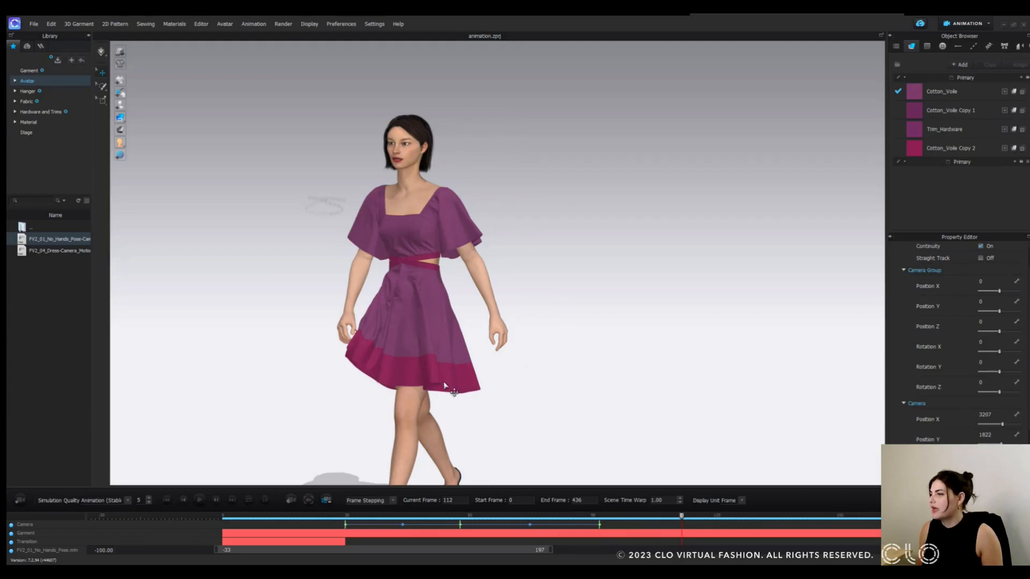
{"action": "left_click_drag", "start_coordinate": [683, 517], "coordinate": [747, 520]}
{"action": "right_click_drag", "start_coordinate": [460, 414], "coordinate": [535, 366]}
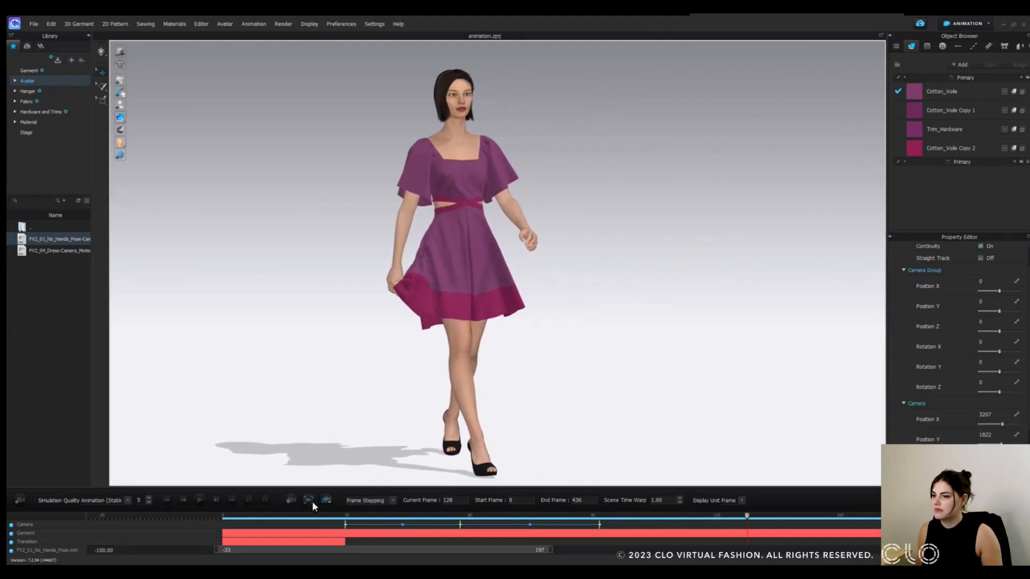
{"action": "left_click", "coordinate": [290, 500]}
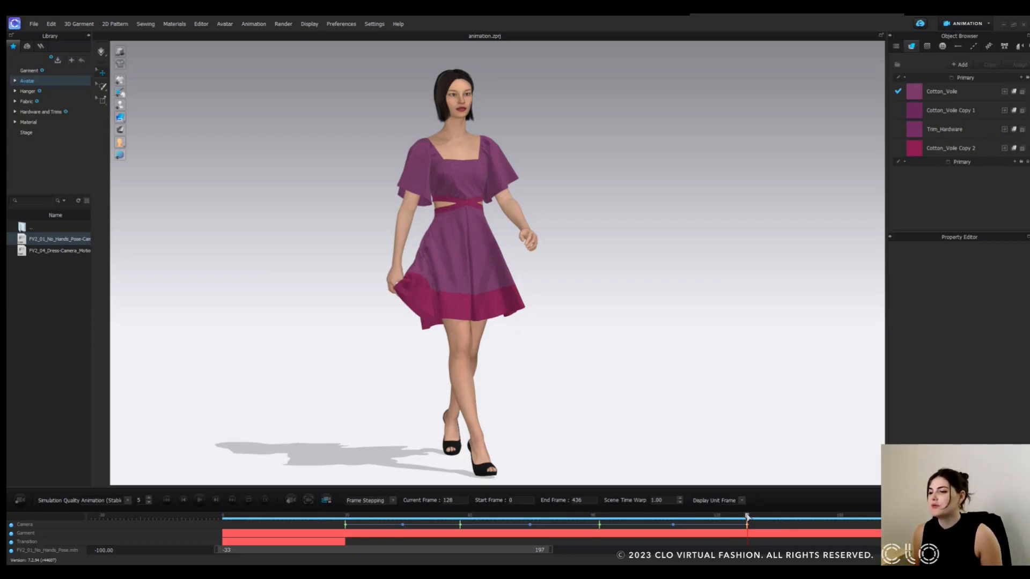
Preview the camera movement across the keyframes by scrubbing back toward frame 30 and forward to frame 129.
{"action": "left_click_drag", "start_coordinate": [728, 521], "coordinate": [420, 522]}
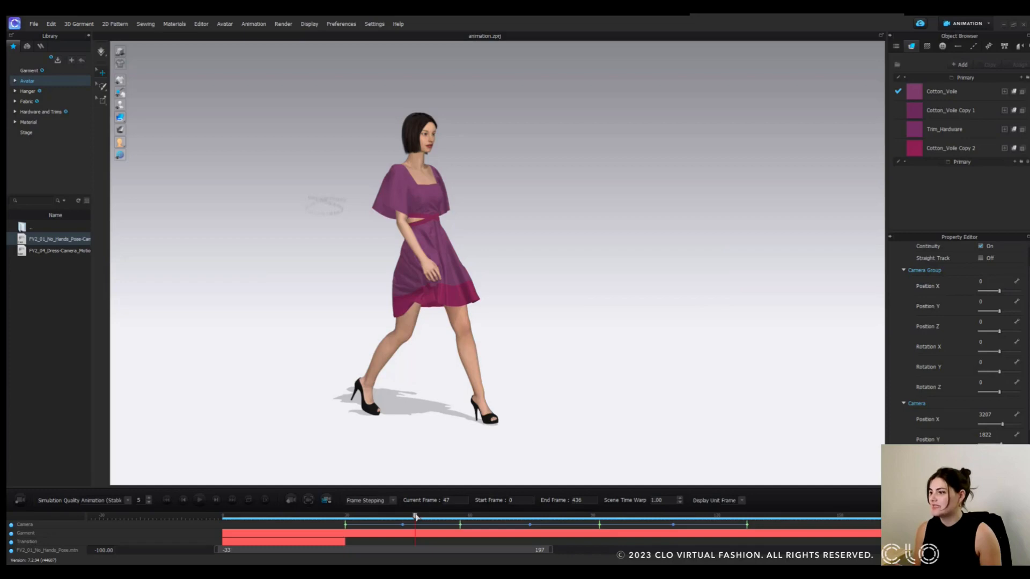
{"action": "left_click", "coordinate": [354, 518]}
{"action": "left_click_drag", "start_coordinate": [353, 519], "coordinate": [751, 528]}
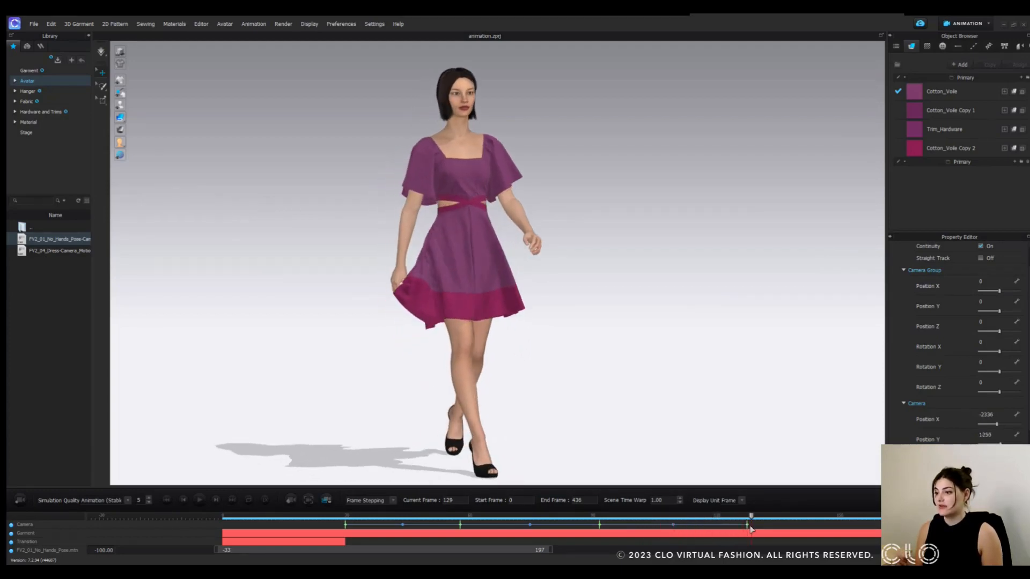
Delete the camera keyframes at frames 92 and 58, and preview the direct camera movement between frames 30 and 128.
{"action": "left_click", "coordinate": [600, 529]}
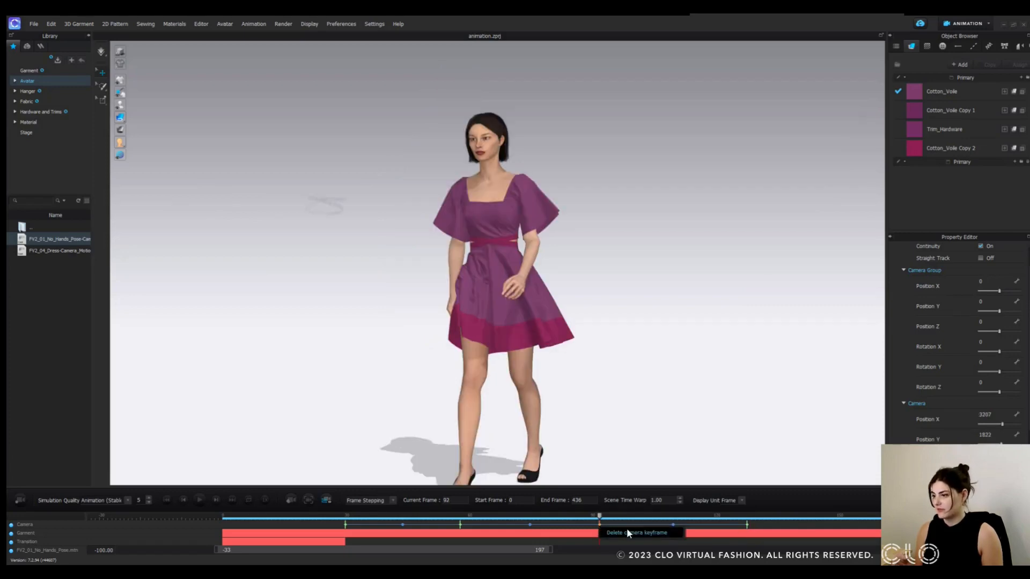
{"action": "left_click", "coordinate": [461, 528]}
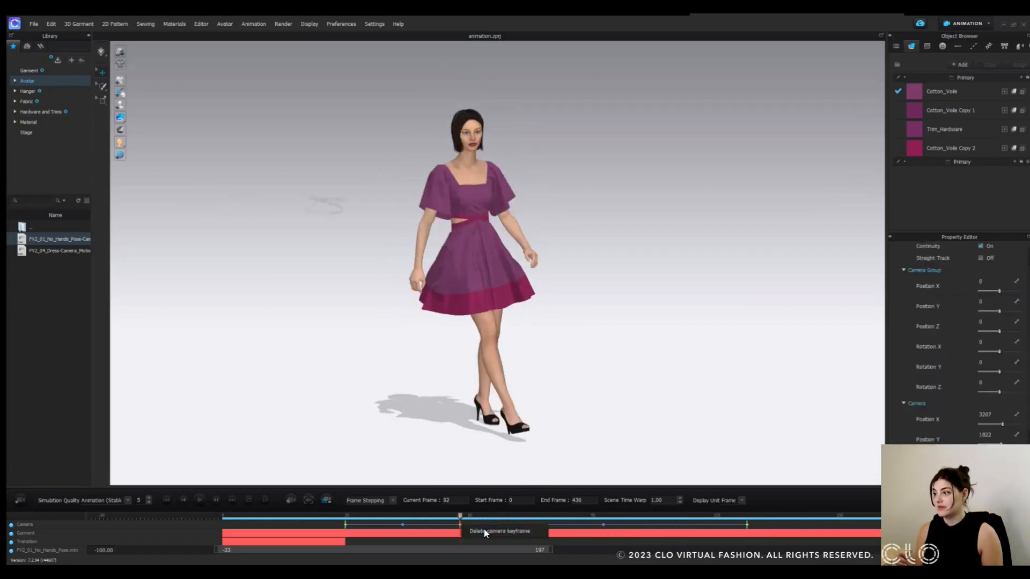
{"action": "left_click", "coordinate": [460, 518]}
{"action": "left_click_drag", "start_coordinate": [422, 518], "coordinate": [350, 520]}
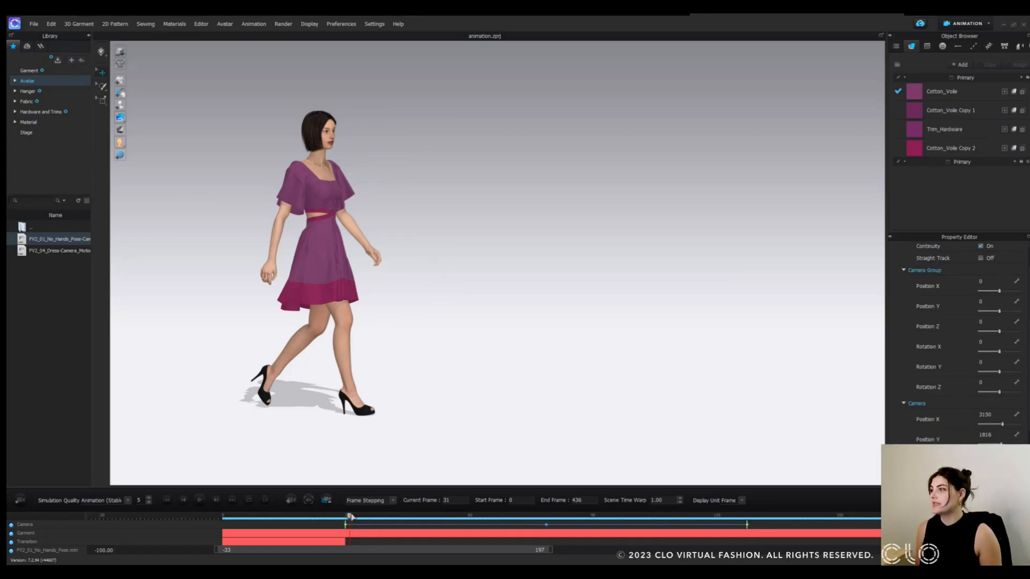
{"action": "left_click_drag", "start_coordinate": [351, 517], "coordinate": [531, 523]}
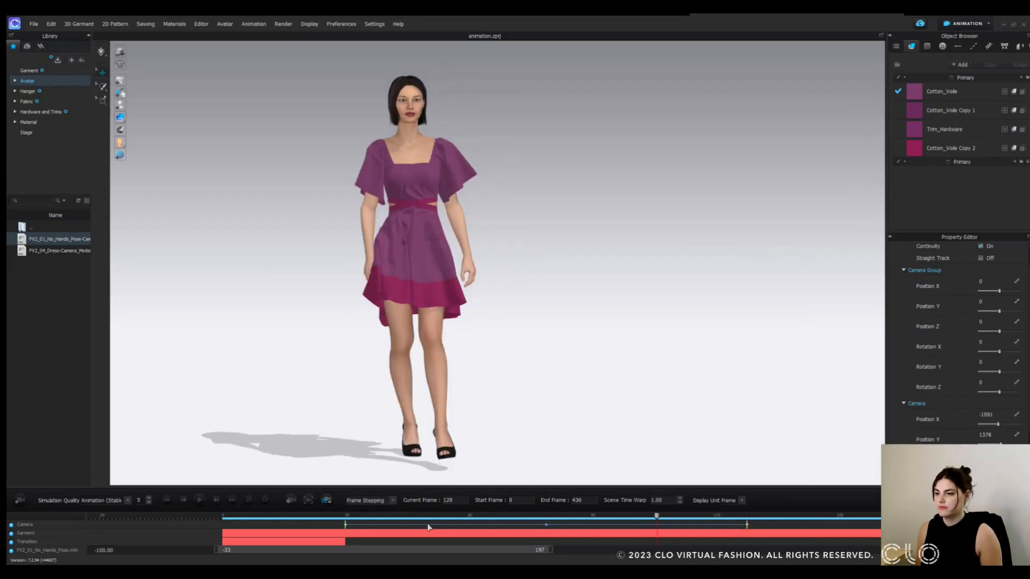
Delete the camera keyframe at frame 128 and return to the keyframe at frame 30.
{"action": "left_click_drag", "start_coordinate": [428, 524], "coordinate": [420, 525]}
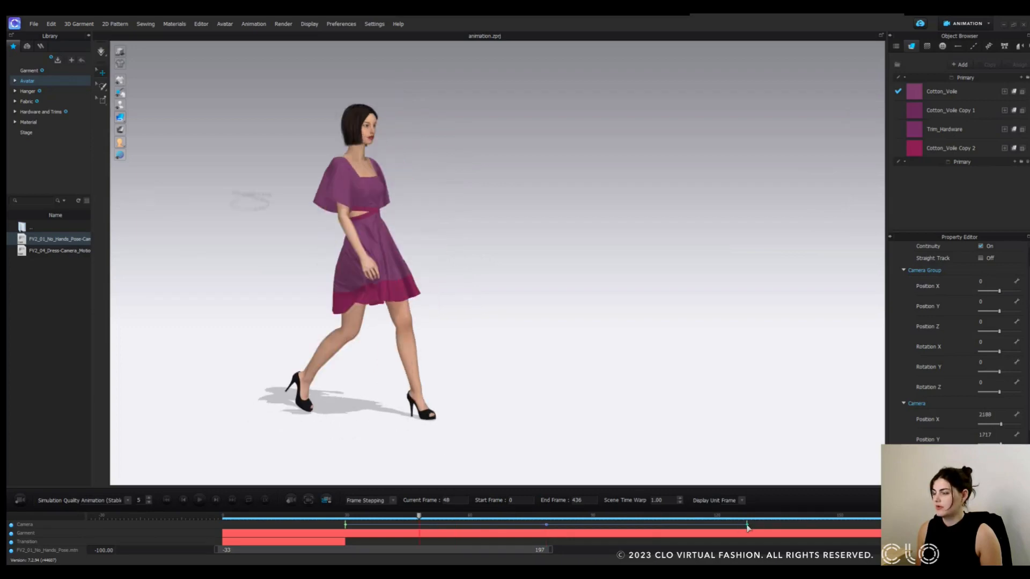
{"action": "left_click", "coordinate": [748, 524]}
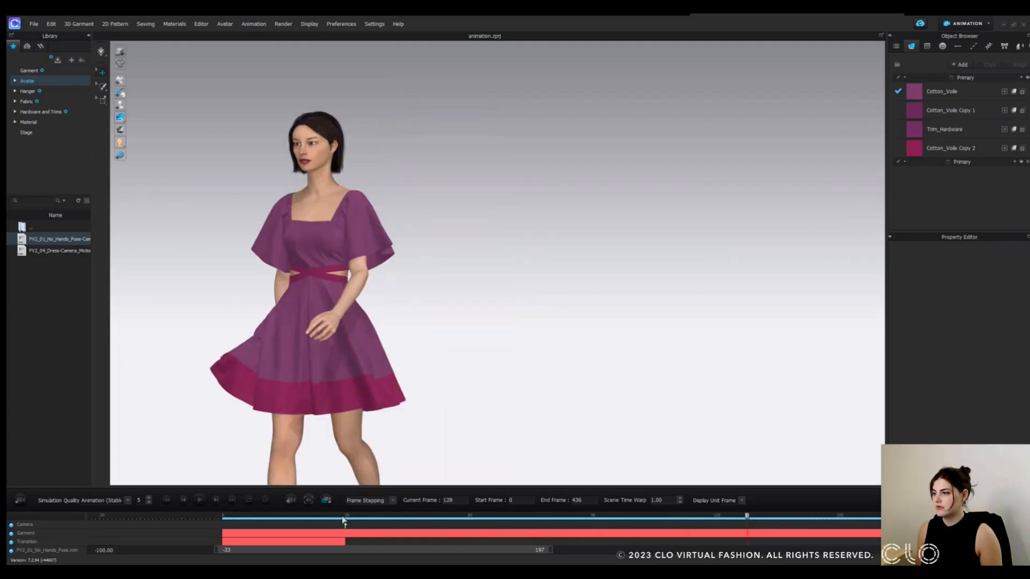
{"action": "left_click", "coordinate": [343, 519]}
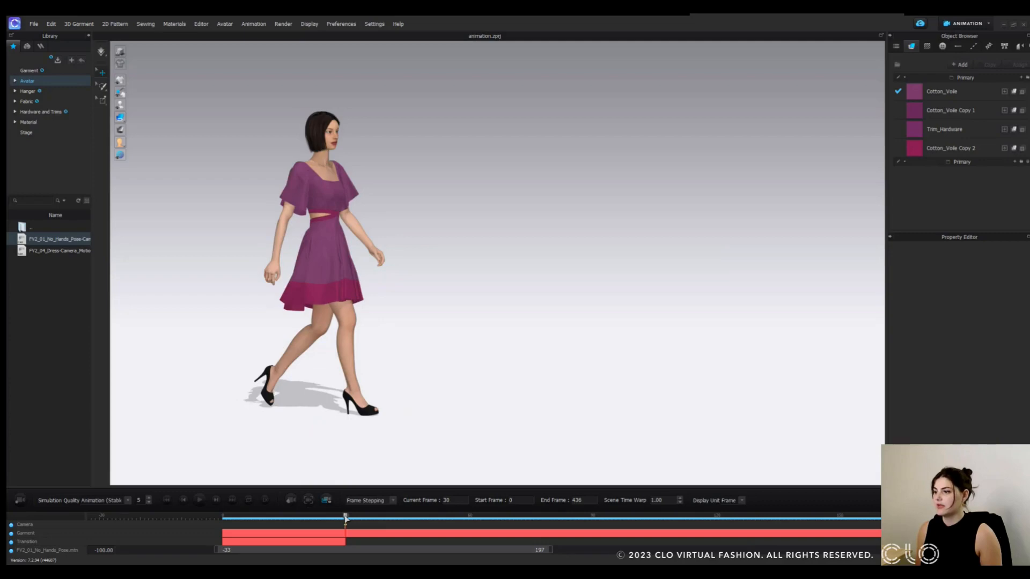
Add camera keyframes at frames 54 and 92, holding the same camera view as frame 30.
{"action": "left_click_drag", "start_coordinate": [346, 519], "coordinate": [433, 522]}
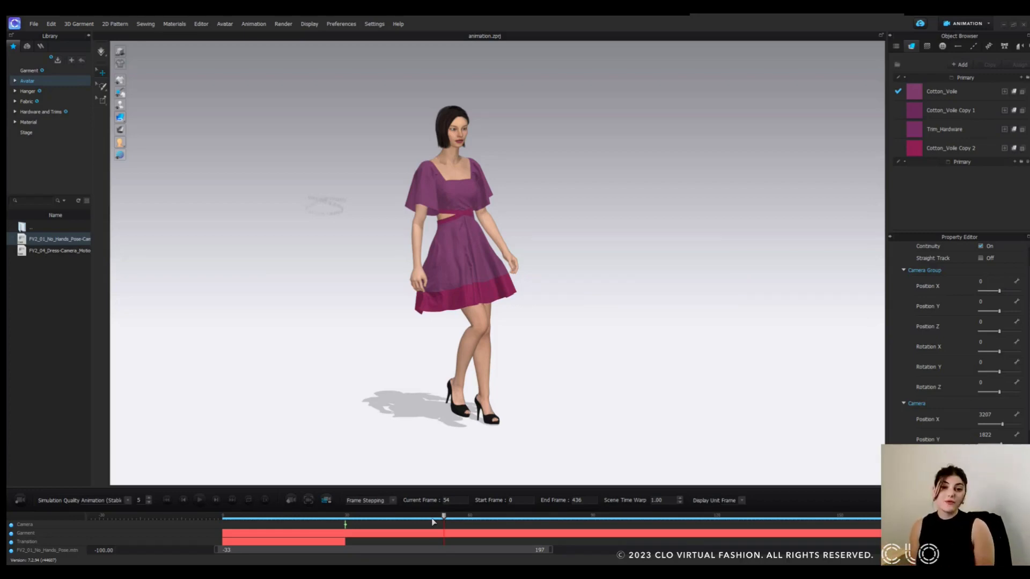
{"action": "left_click", "coordinate": [291, 499]}
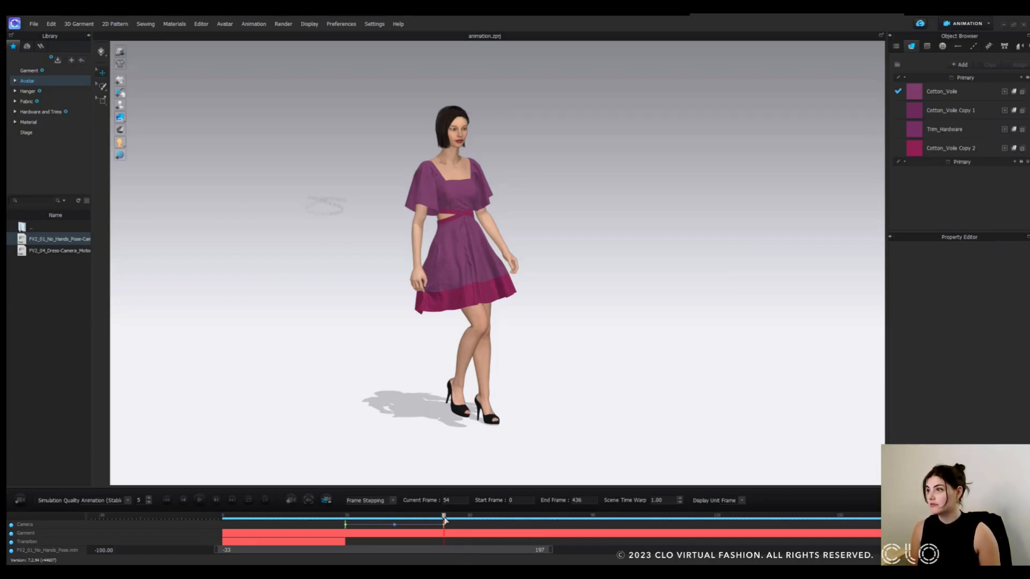
{"action": "left_click_drag", "start_coordinate": [444, 516], "coordinate": [604, 519]}
{"action": "left_click", "coordinate": [291, 500]}
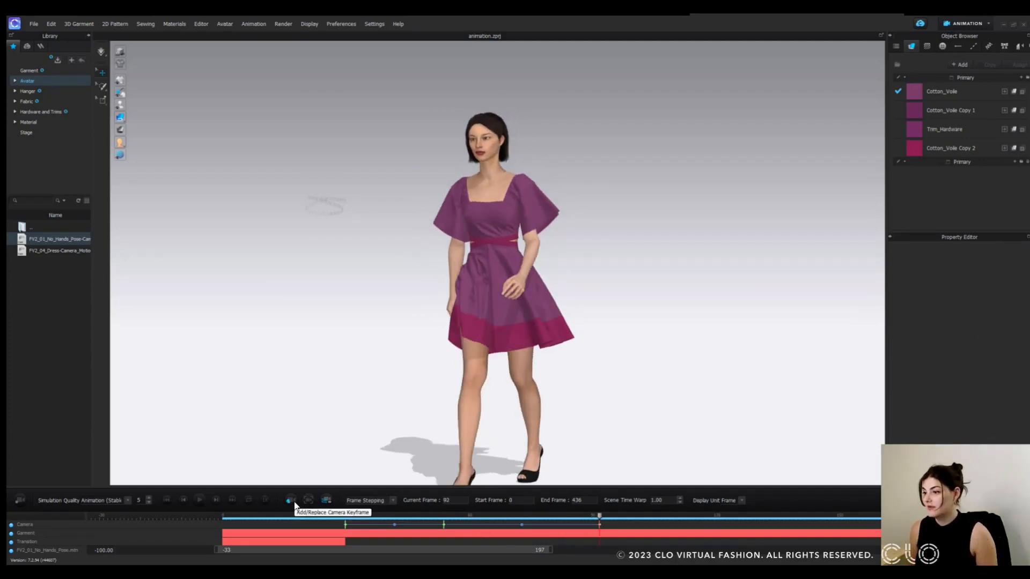
Go to frame 116, orbit the camera to frame the full avatar centred from the front, and add a camera keyframe there.
{"action": "left_click", "coordinate": [600, 518]}
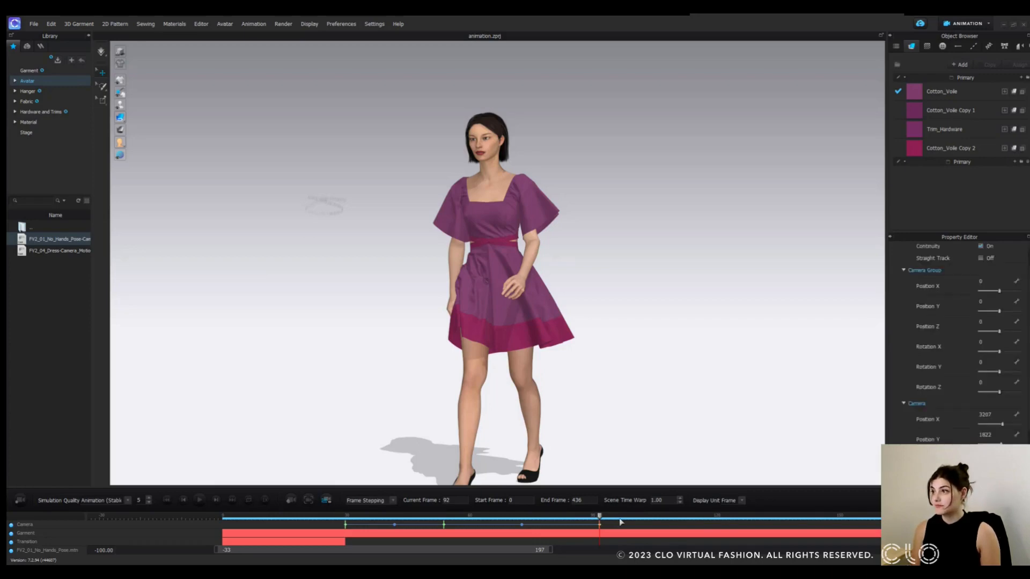
{"action": "left_click_drag", "start_coordinate": [600, 518], "coordinate": [620, 519]}
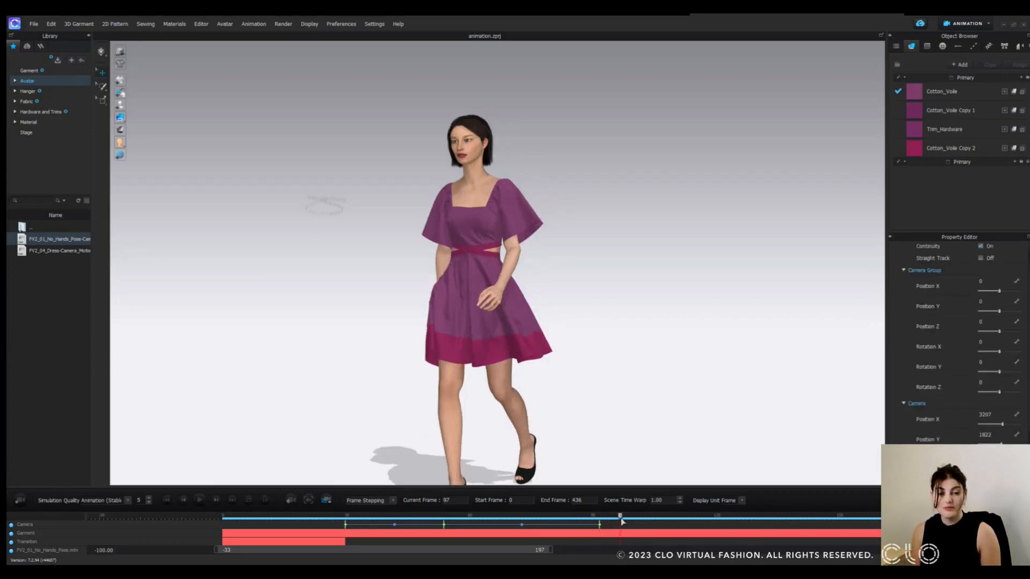
{"action": "left_click_drag", "start_coordinate": [622, 522], "coordinate": [698, 526]}
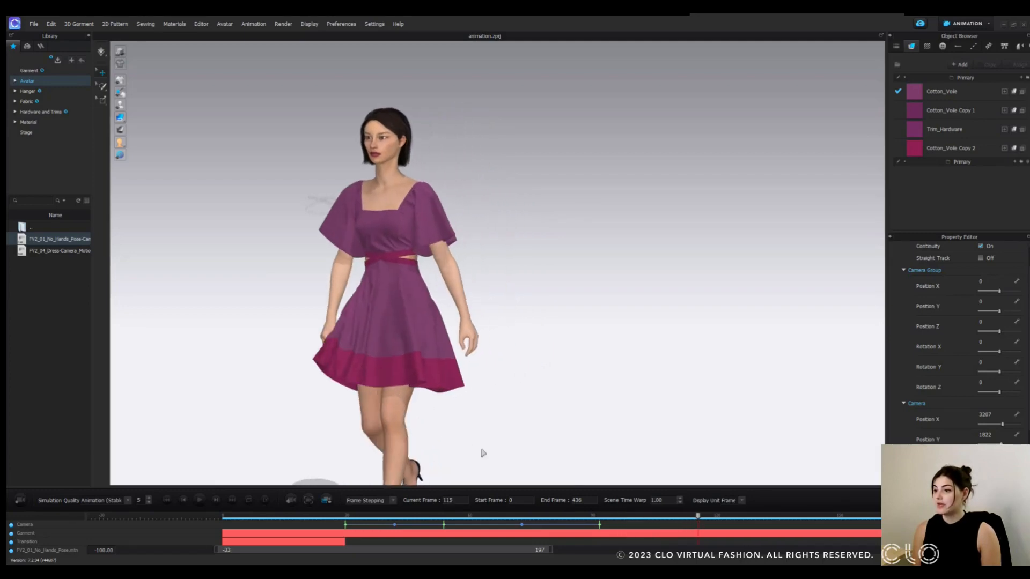
{"action": "right_click_drag", "start_coordinate": [473, 450], "coordinate": [497, 361]}
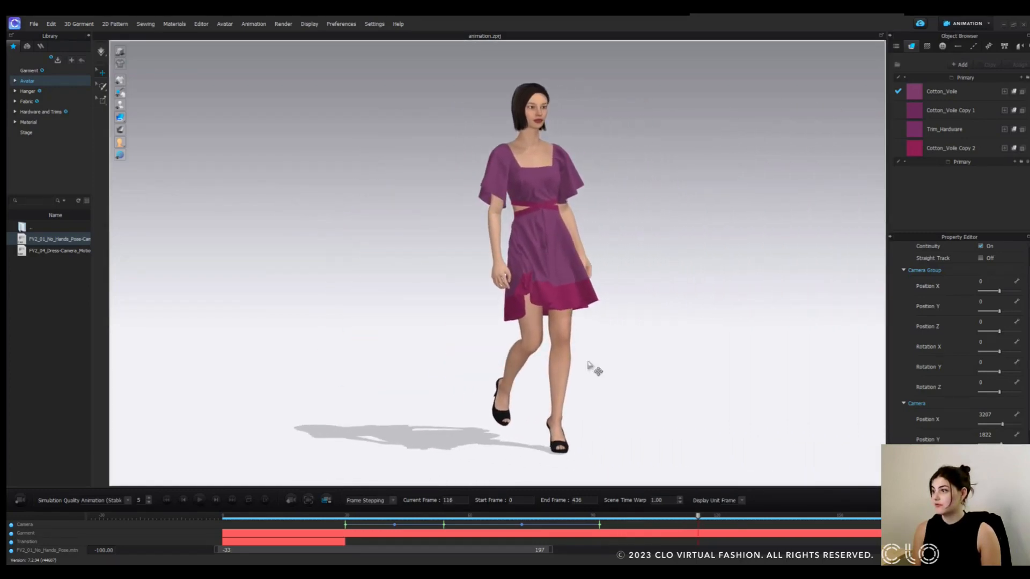
{"action": "mouse_move", "coordinate": [588, 362]}
{"action": "right_mouse_down"}
{"action": "mouse_move", "coordinate": [602, 363]}
{"action": "mouse_move", "coordinate": [572, 363]}
{"action": "right_mouse_up"}
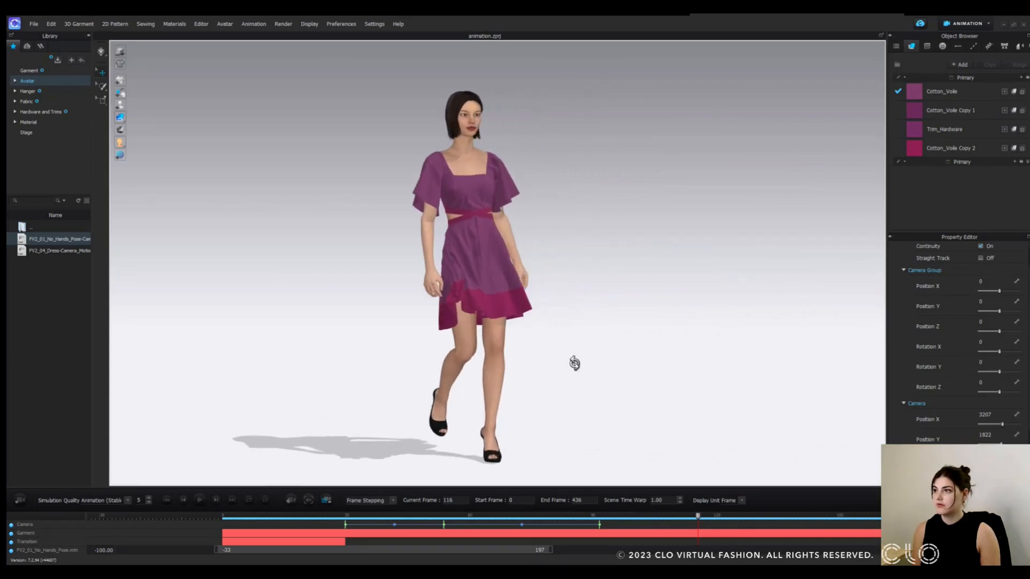
{"action": "left_click", "coordinate": [289, 501]}
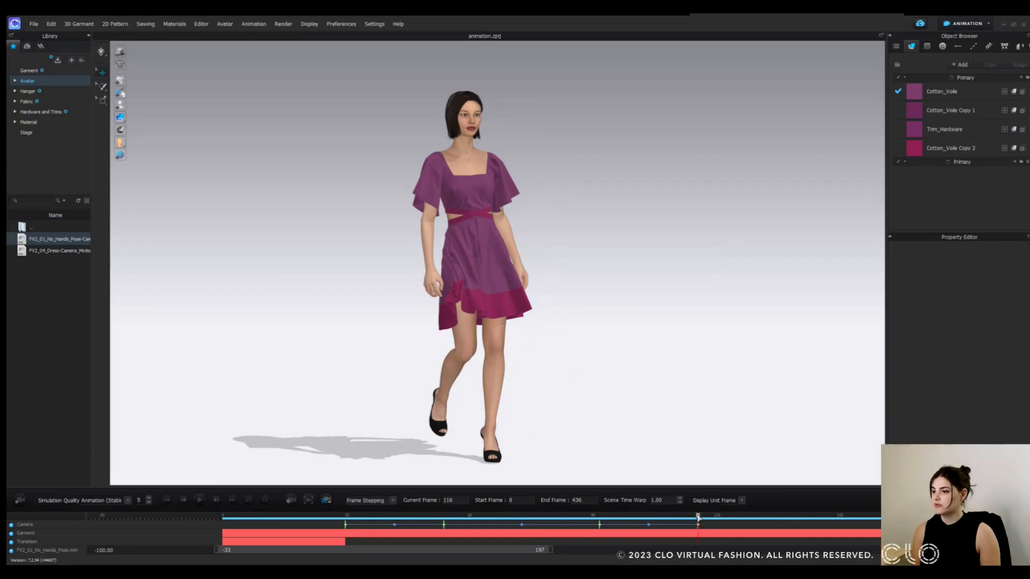
{"action": "left_click", "coordinate": [686, 519]}
{"action": "left_click_drag", "start_coordinate": [678, 519], "coordinate": [706, 516]}
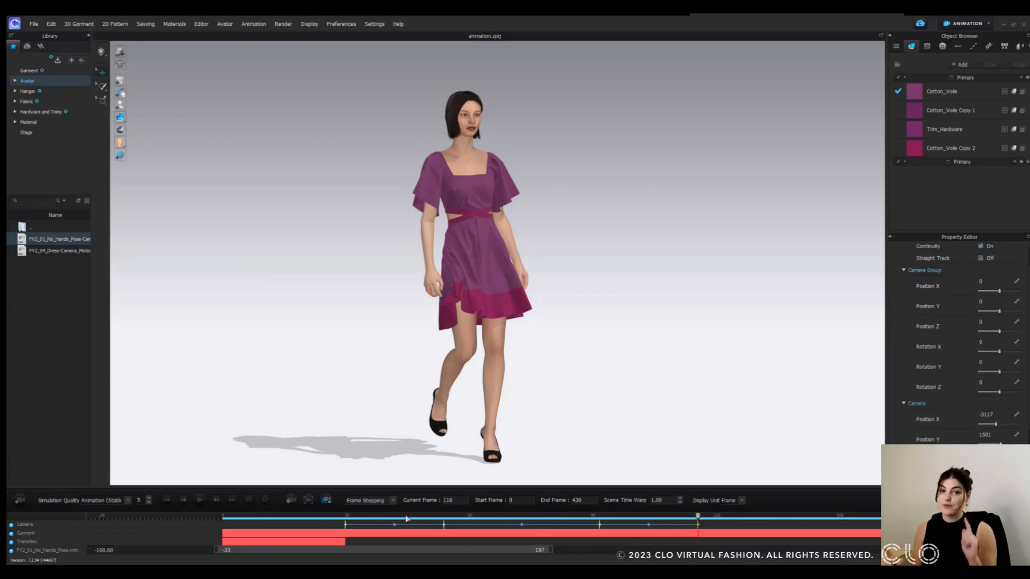
Add a camera keyframe at frame 134, holding the same camera view as frame 116.
{"action": "left_click", "coordinate": [444, 517]}
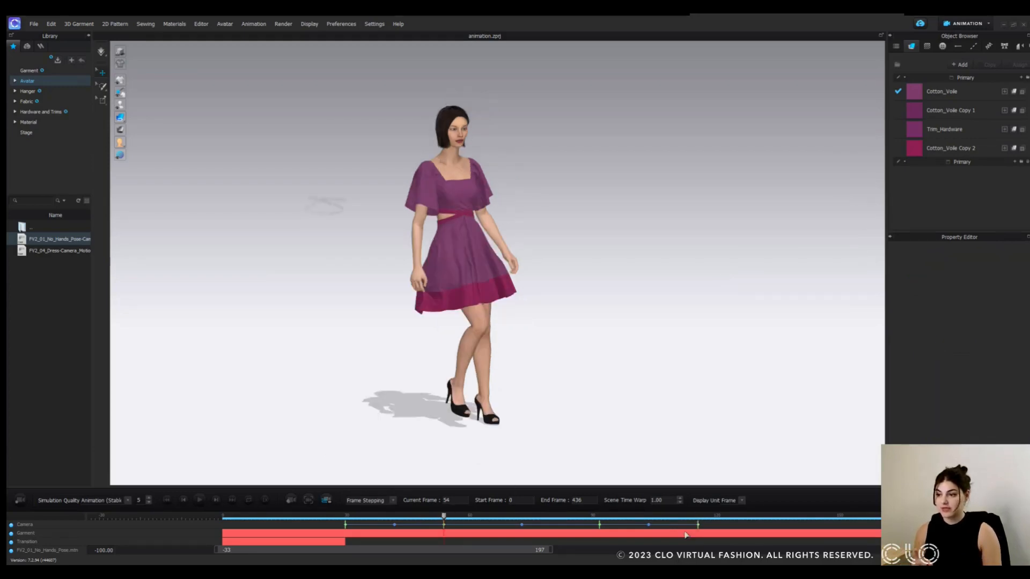
{"action": "left_click", "coordinate": [701, 517]}
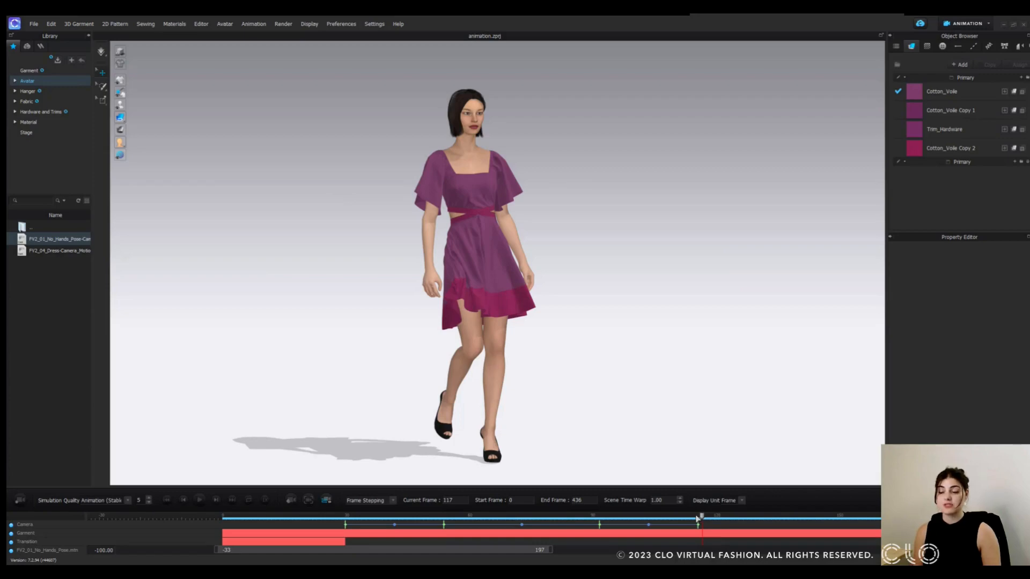
{"action": "left_click", "coordinate": [697, 517]}
{"action": "left_click", "coordinate": [703, 517]}
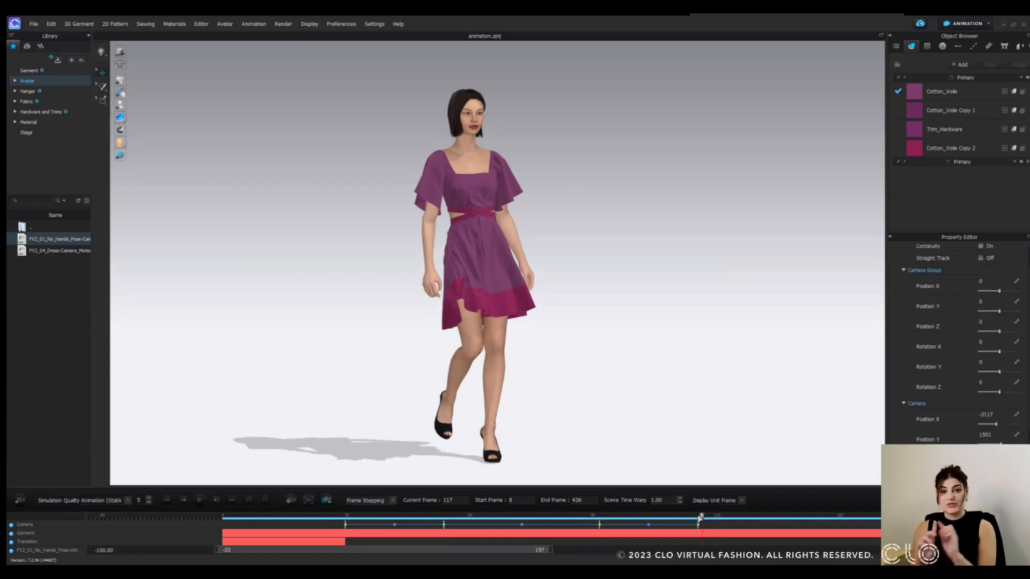
{"action": "left_click", "coordinate": [698, 517]}
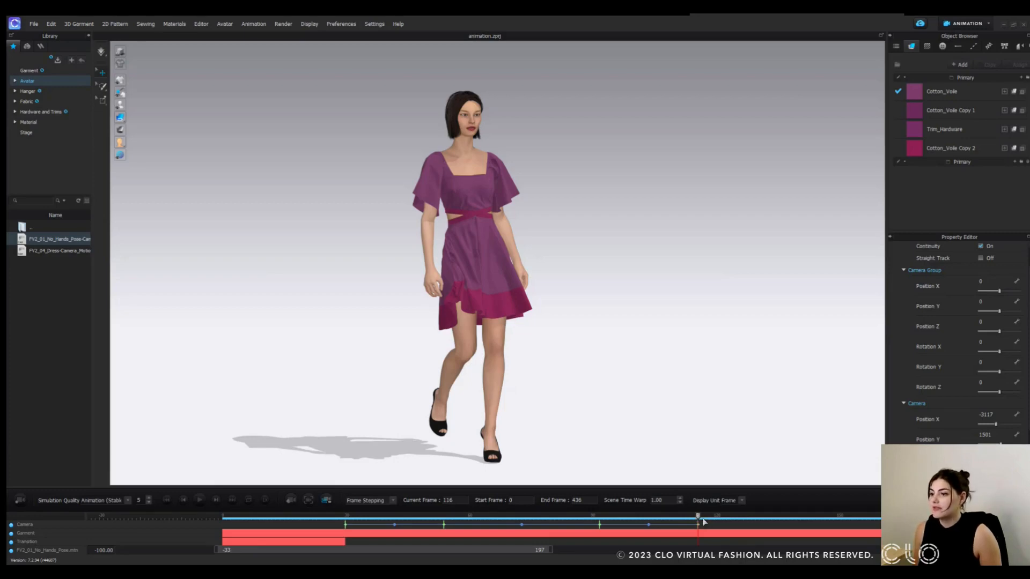
{"action": "left_click_drag", "start_coordinate": [699, 518], "coordinate": [773, 524]}
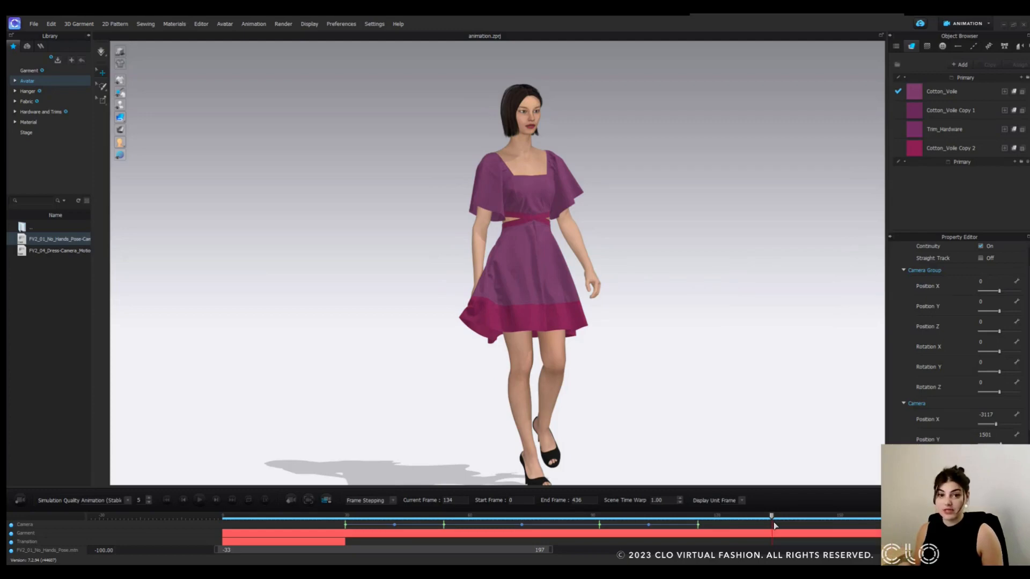
{"action": "left_click", "coordinate": [293, 499]}
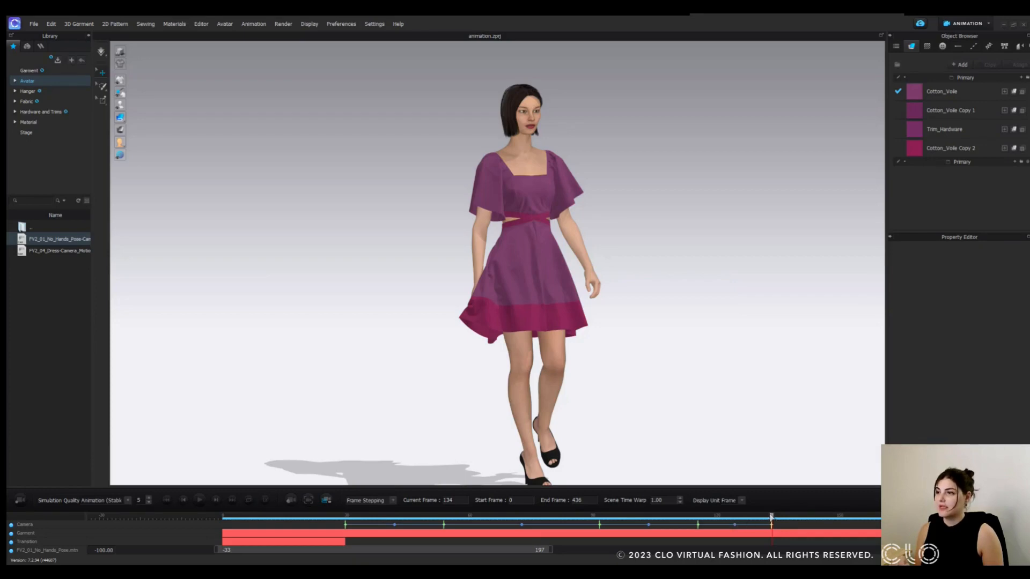
Go to frame 147, move the camera in close on the avatar's face and bodice, and add a camera keyframe there.
{"action": "left_click_drag", "start_coordinate": [780, 521], "coordinate": [823, 519]}
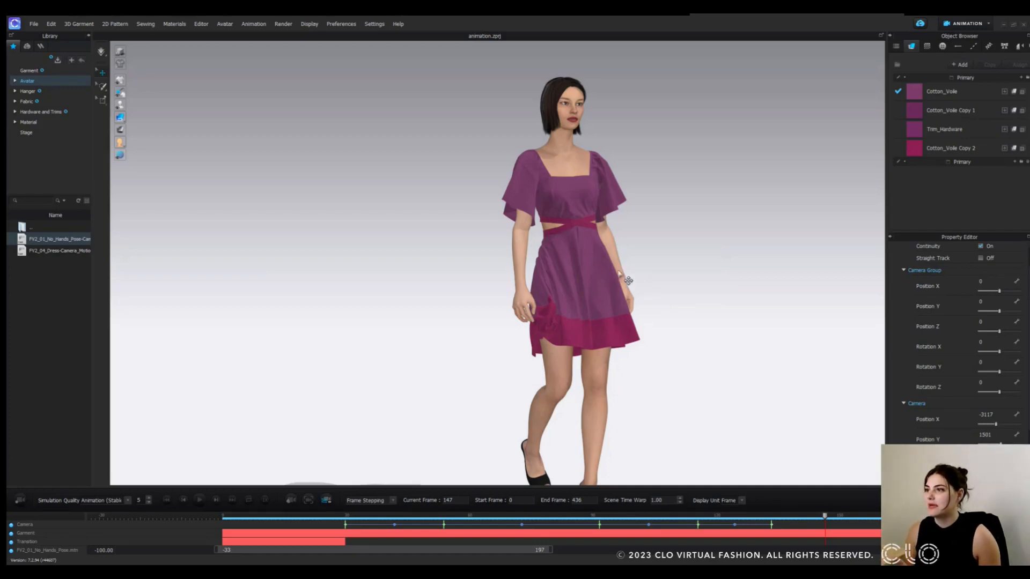
{"action": "scroll", "coordinate": [598, 264], "scroll_direction": "up", "scroll_amount": 5}
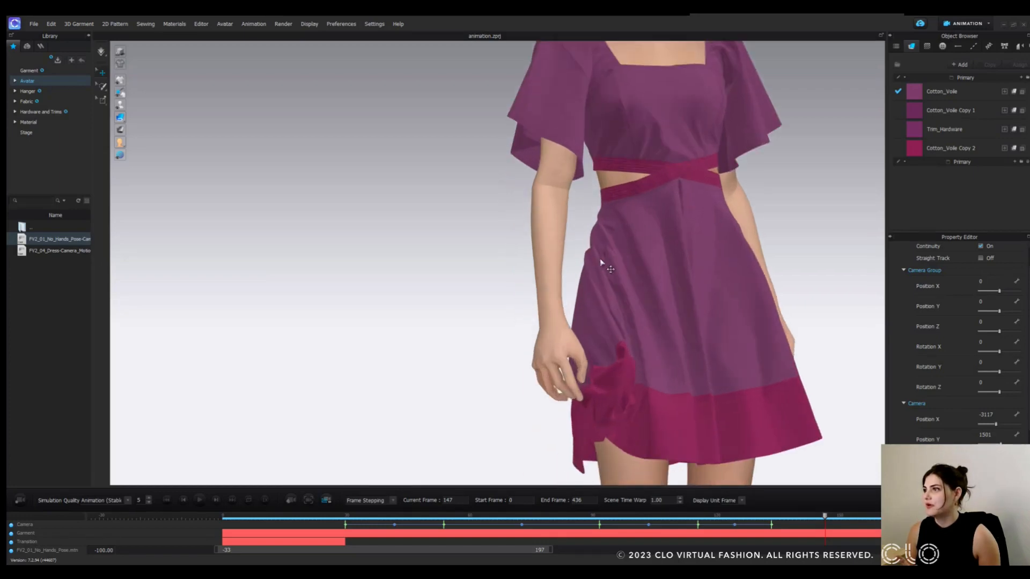
{"action": "middle_click_drag", "start_coordinate": [650, 263], "coordinate": [550, 329]}
{"action": "scroll", "coordinate": [559, 278], "scroll_direction": "up", "scroll_amount": 2}
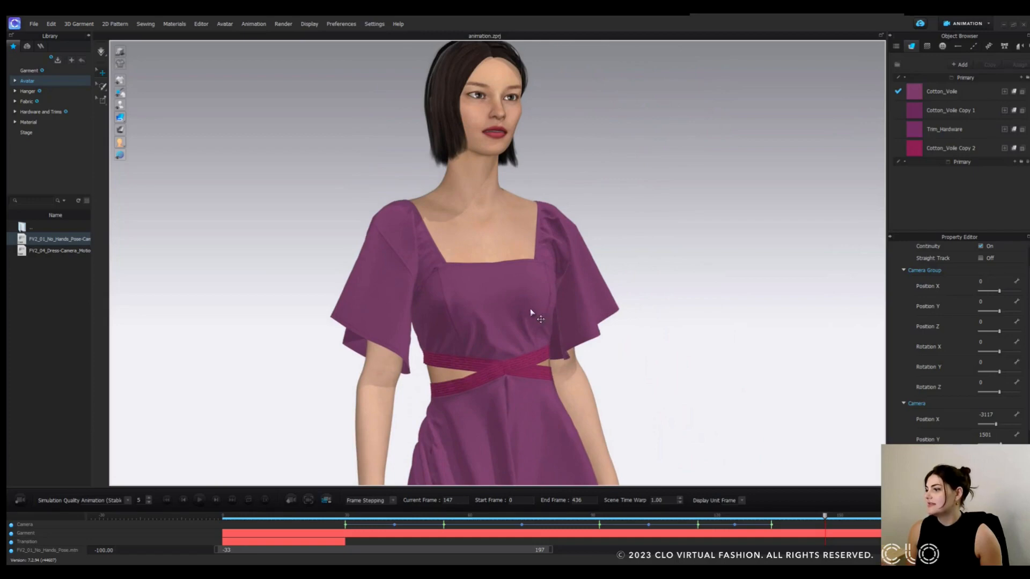
{"action": "scroll", "coordinate": [522, 298], "scroll_direction": "up", "scroll_amount": 1}
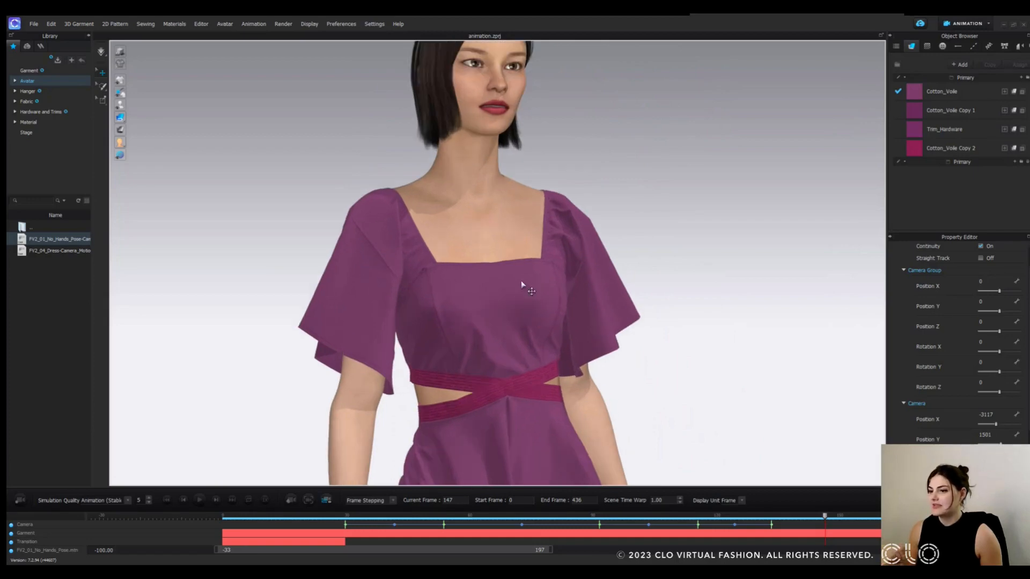
{"action": "left_click", "coordinate": [290, 500]}
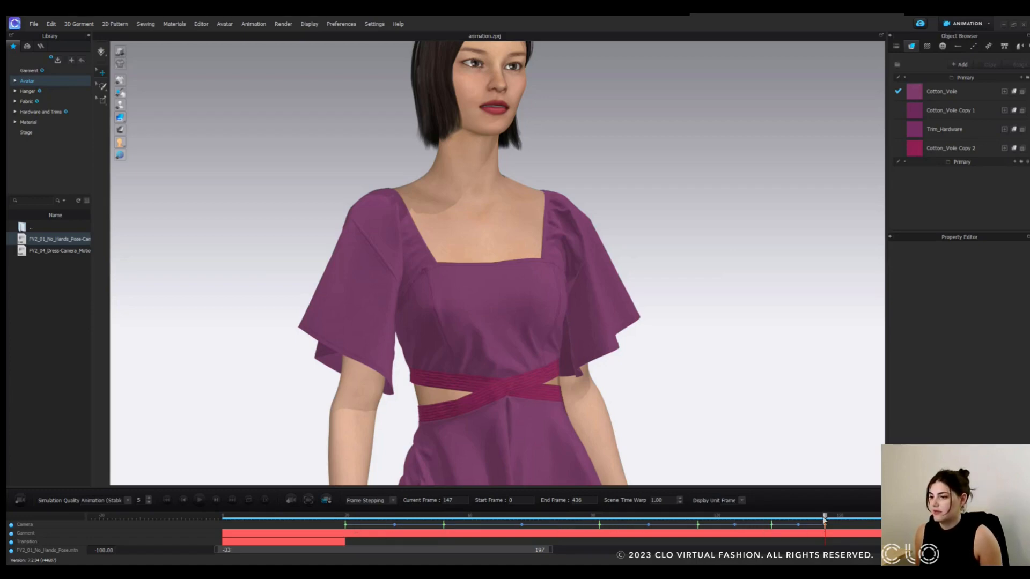
Play back the camera motion from frame 113 to preview the move into the upper-body close-up.
{"action": "left_click", "coordinate": [699, 524]}
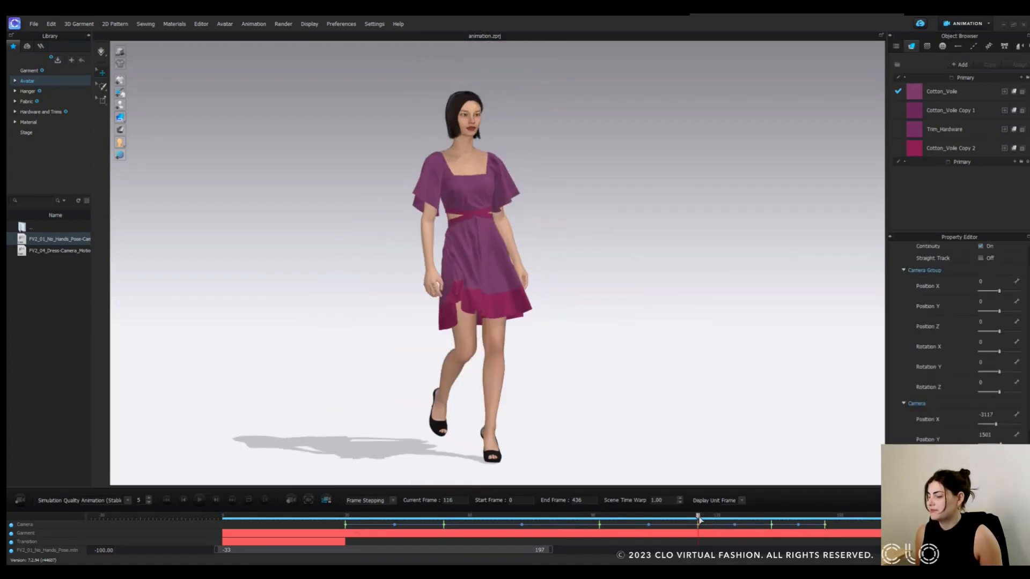
{"action": "left_click", "coordinate": [687, 520]}
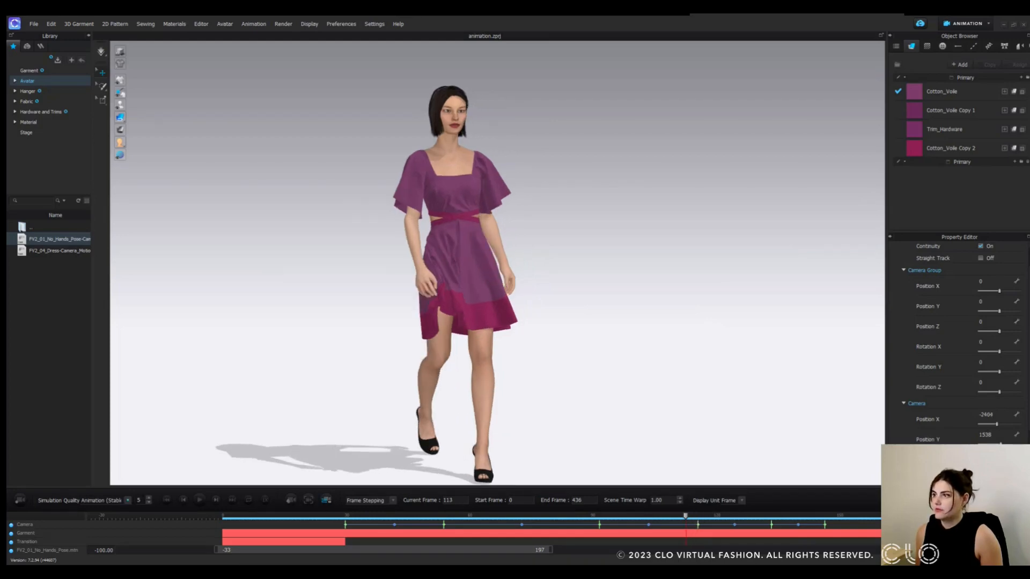
{"action": "left_click", "coordinate": [200, 499]}
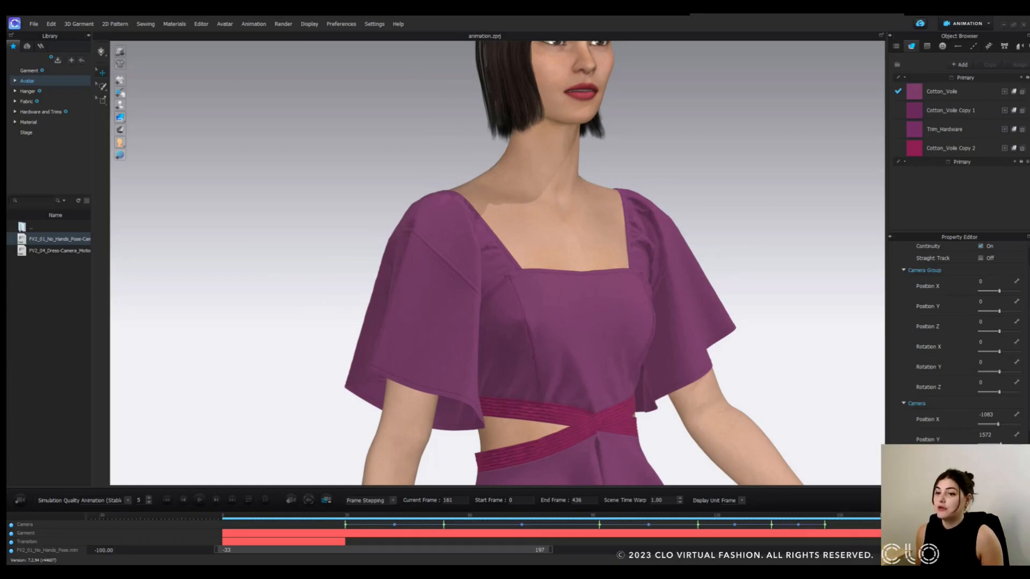
Go to frame 155, pan the camera down to centre the dress waist, and add a camera keyframe there.
{"action": "left_click_drag", "start_coordinate": [867, 520], "coordinate": [859, 519]}
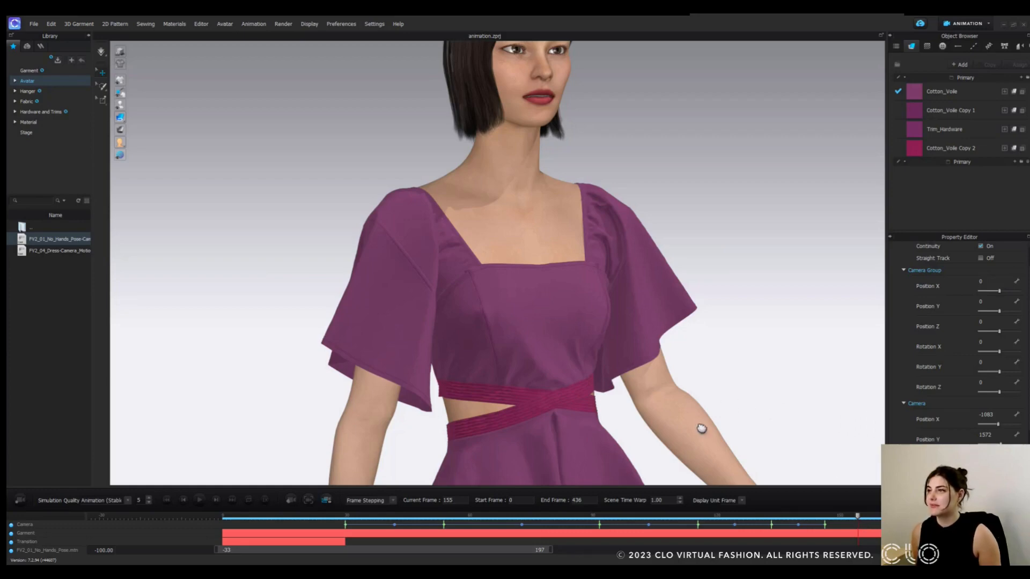
{"action": "middle_click_drag", "start_coordinate": [706, 427], "coordinate": [713, 372]}
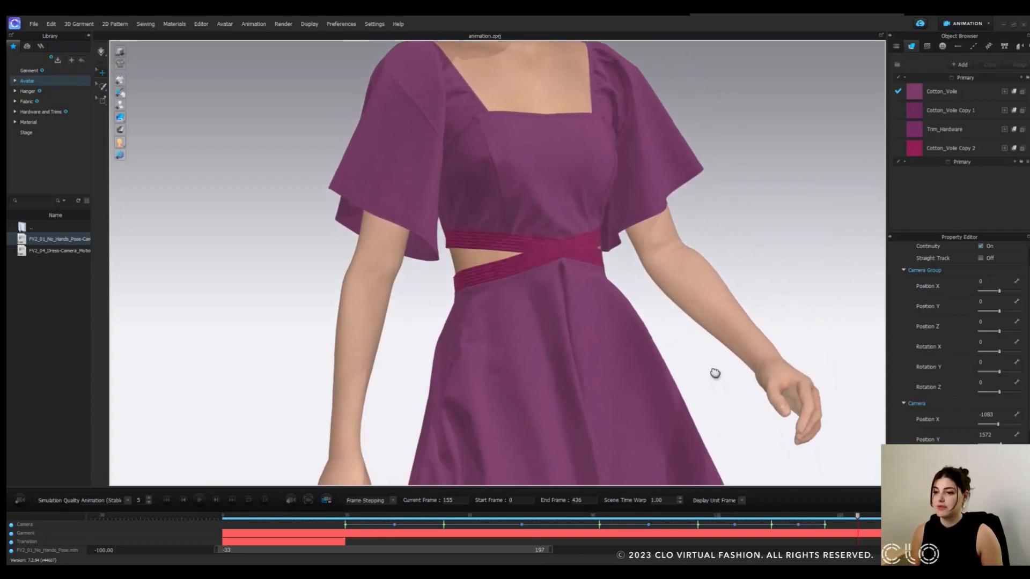
{"action": "left_click", "coordinate": [308, 500]}
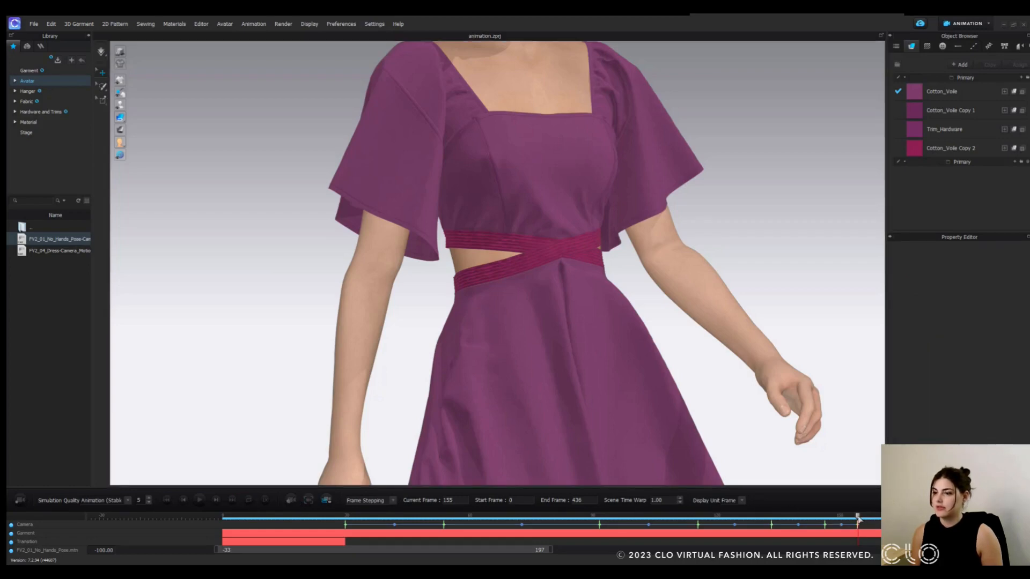
Add a camera keyframe at frame 161 with the camera panned down to the skirt, and move that keyframe to frame 162.
{"action": "left_click_drag", "start_coordinate": [859, 517], "coordinate": [882, 518]}
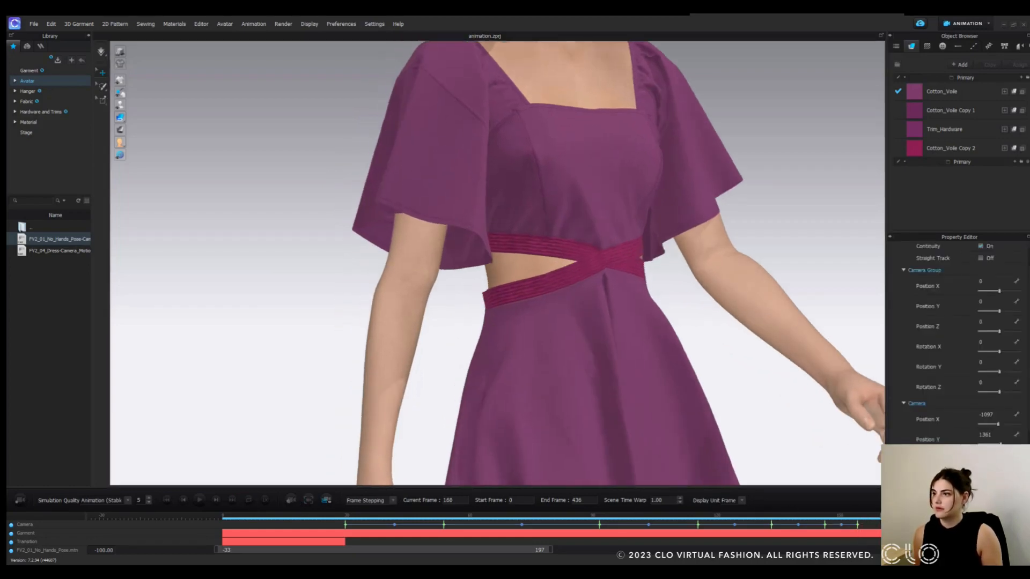
{"action": "middle_click_drag", "start_coordinate": [816, 437], "coordinate": [812, 377]}
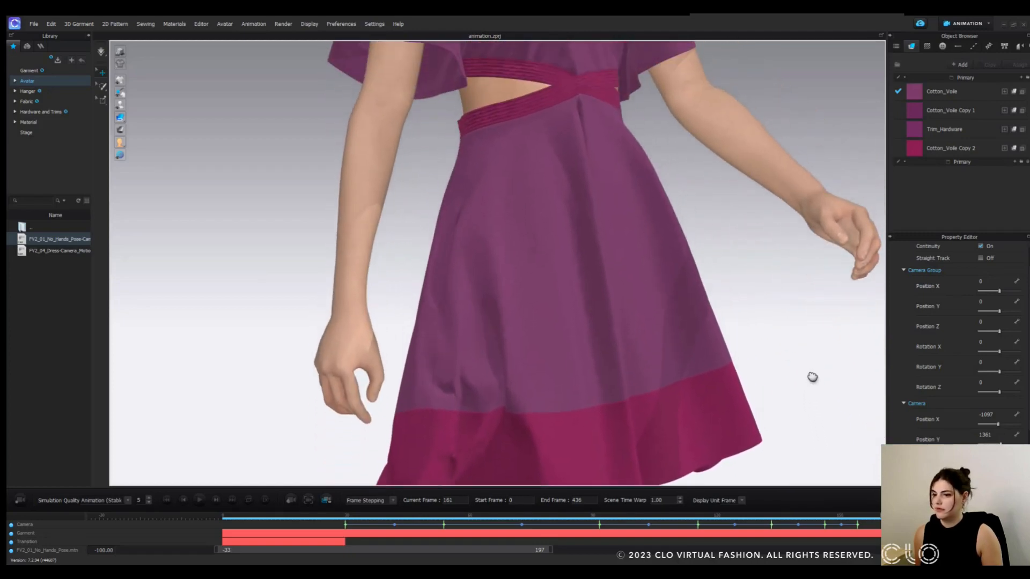
{"action": "left_click", "coordinate": [289, 500]}
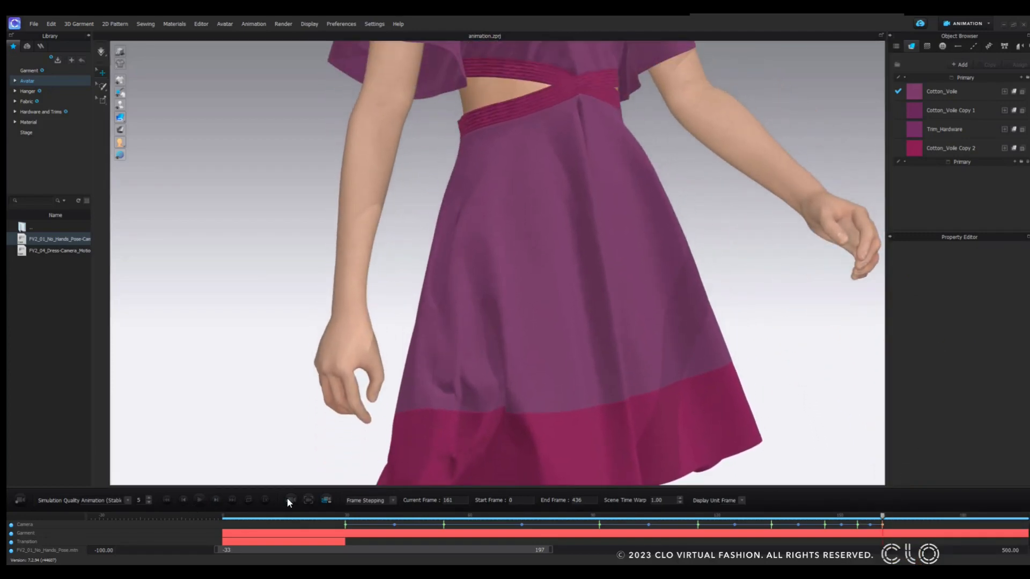
{"action": "left_click_drag", "start_coordinate": [883, 517], "coordinate": [908, 520]}
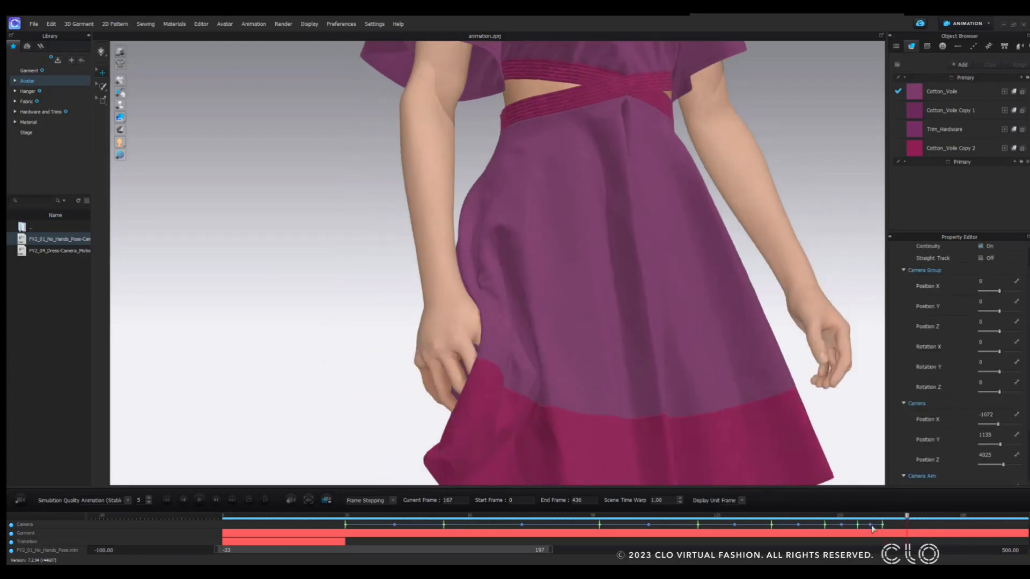
{"action": "left_click_drag", "start_coordinate": [882, 525], "coordinate": [887, 528]}
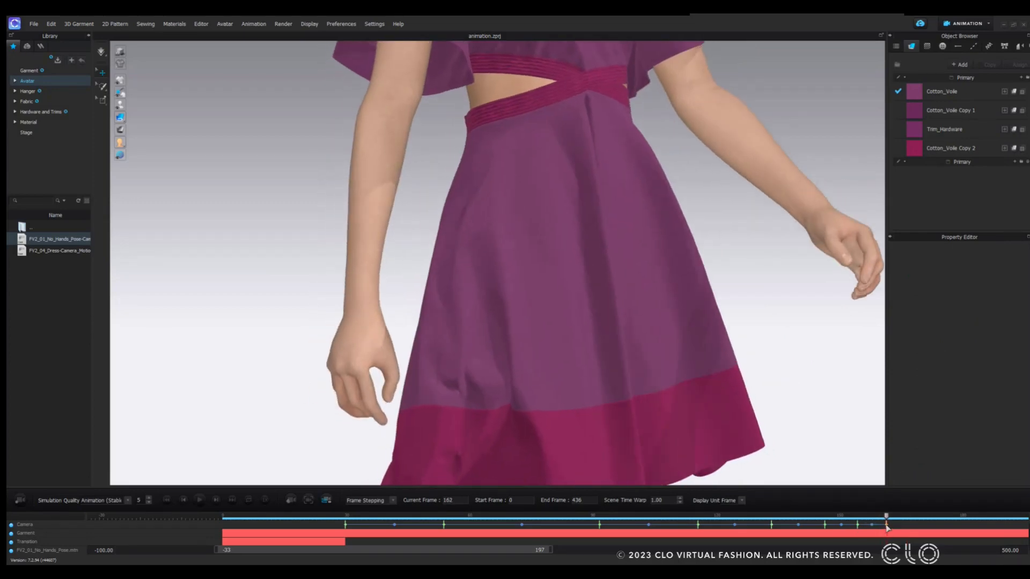
Turn on Straight Track for the camera motion and check the camera views from frame 147 towards frame 162.
{"action": "left_click", "coordinate": [825, 527]}
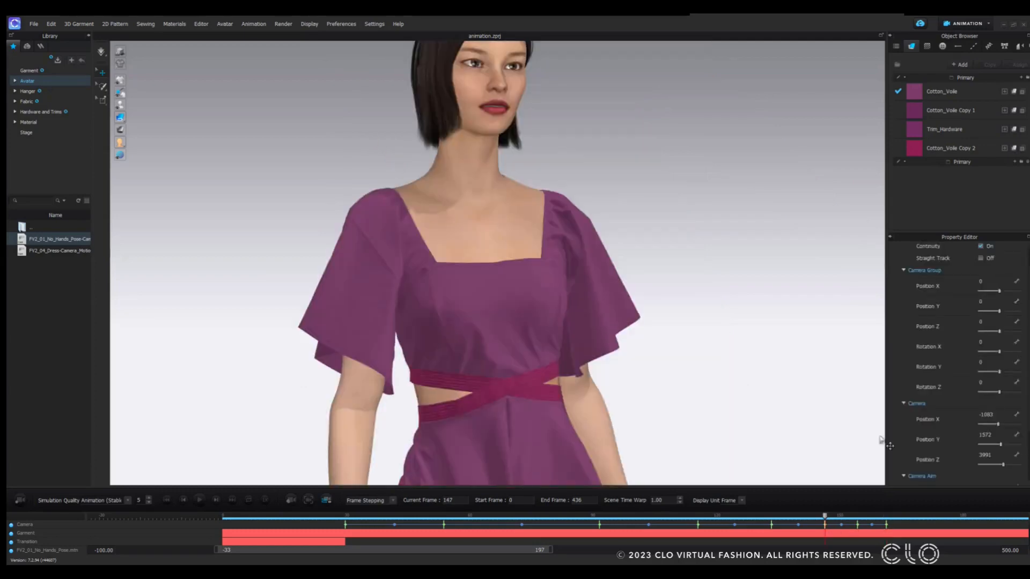
{"action": "left_click", "coordinate": [858, 526]}
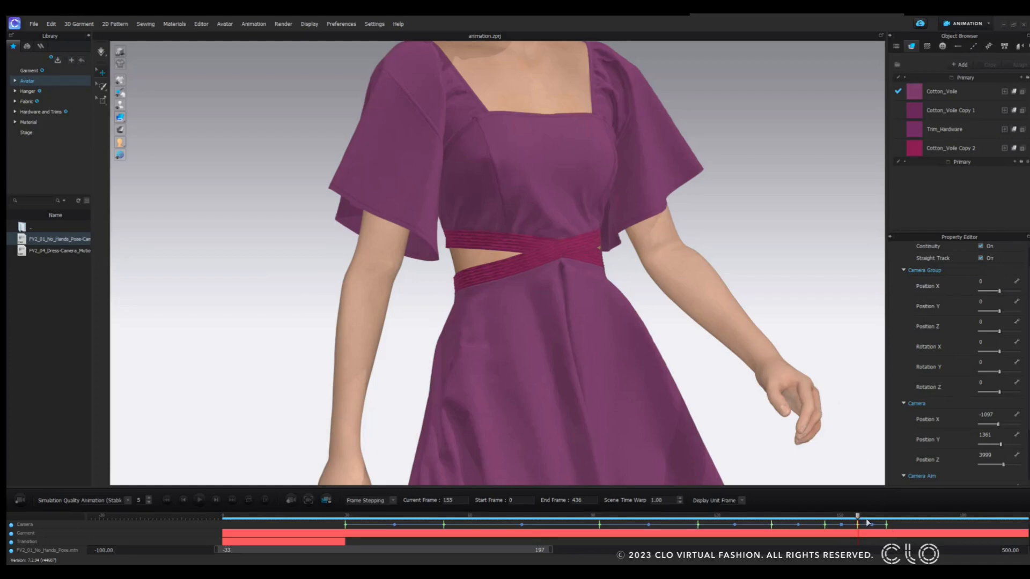
{"action": "left_click", "coordinate": [890, 517]}
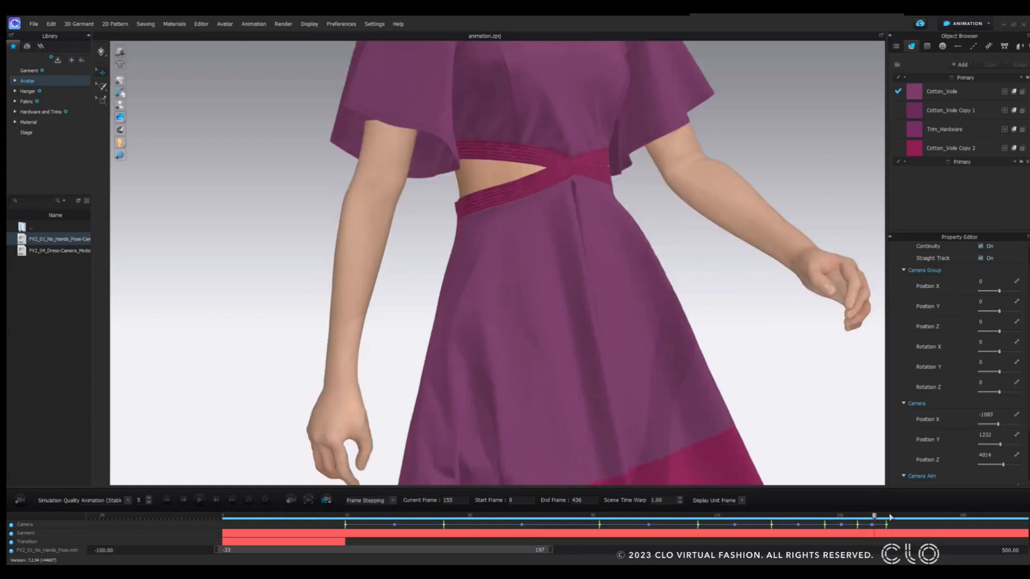
Go to frame 168, pan the camera down to the dress hem and knees, and add a camera keyframe there.
{"action": "left_click_drag", "start_coordinate": [898, 519], "coordinate": [912, 519]}
{"action": "middle_click_drag", "start_coordinate": [792, 439], "coordinate": [802, 338]}
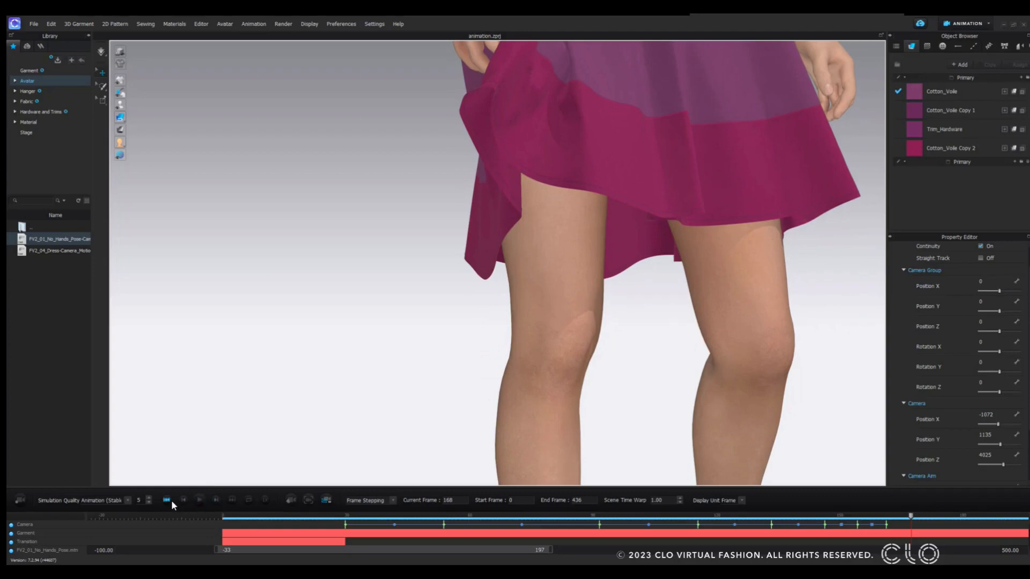
{"action": "left_click", "coordinate": [291, 501]}
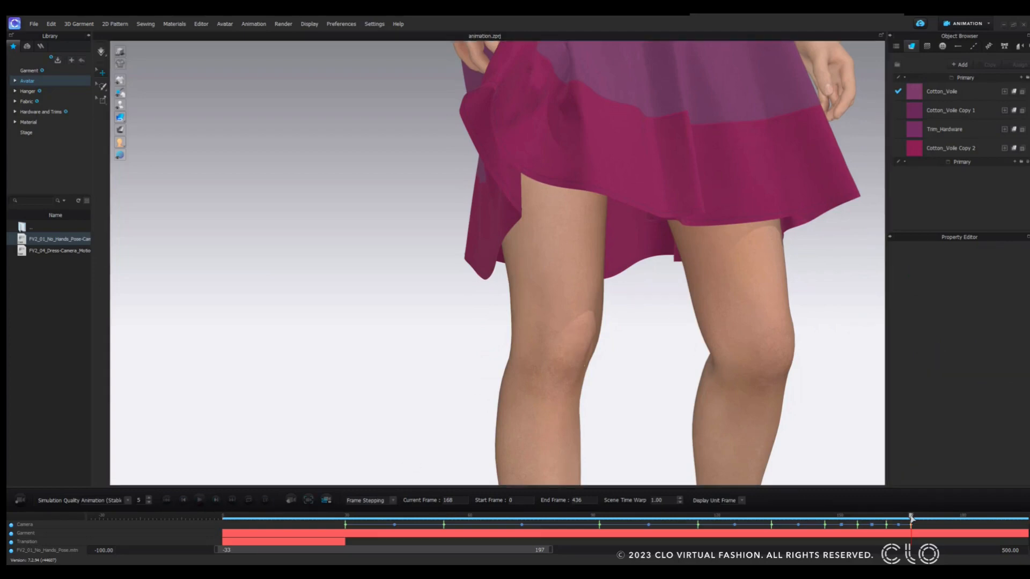
Go to frame 173, zoom out and orbit the camera to frame the full avatar, and add a camera keyframe there.
{"action": "left_click_drag", "start_coordinate": [910, 518], "coordinate": [940, 519]}
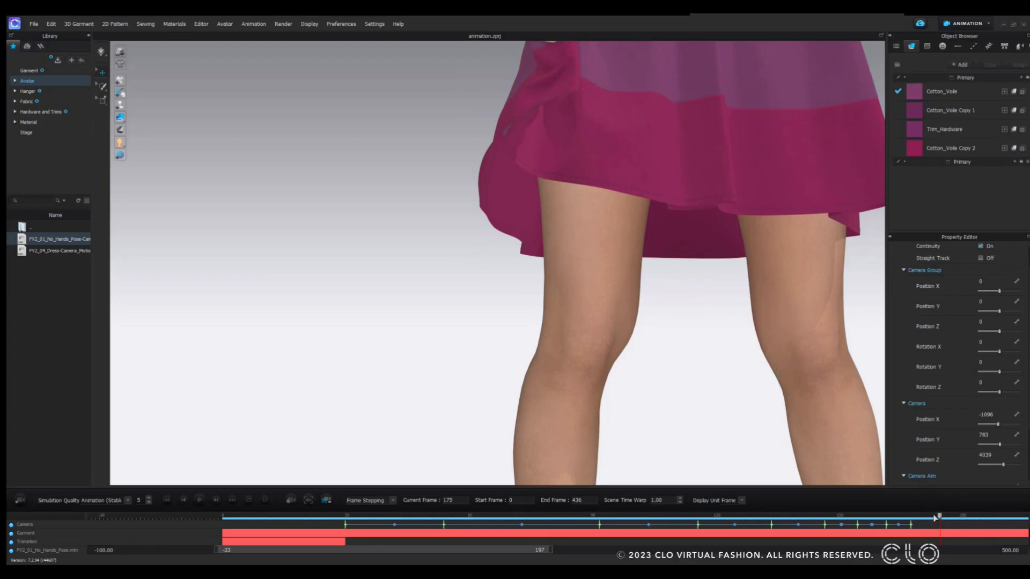
{"action": "left_click", "coordinate": [934, 518]}
{"action": "scroll", "coordinate": [775, 374], "scroll_direction": "down", "scroll_amount": 5}
{"action": "right_click_drag", "start_coordinate": [716, 337], "coordinate": [692, 341]}
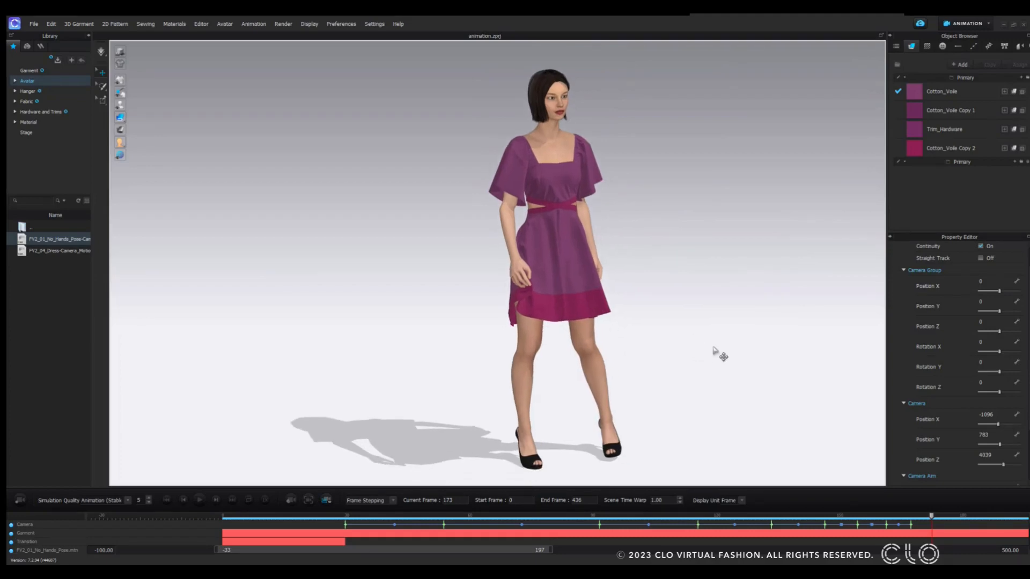
{"action": "left_click", "coordinate": [290, 500]}
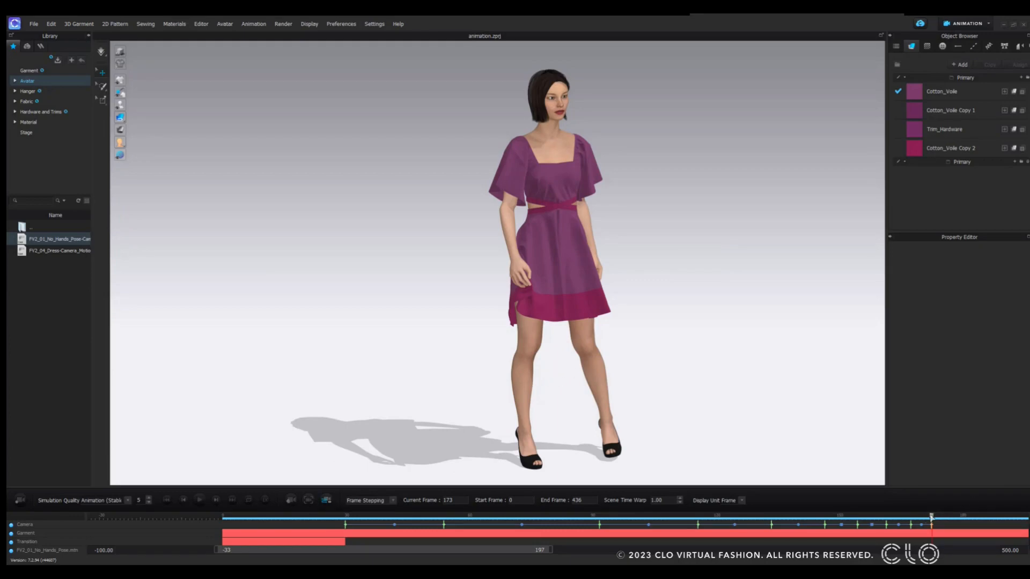
Go to frame 187, orbit, pan and zoom the camera to reframe the full avatar from a new angle, and add a camera keyframe.
{"action": "left_click_drag", "start_coordinate": [937, 518], "coordinate": [992, 519]}
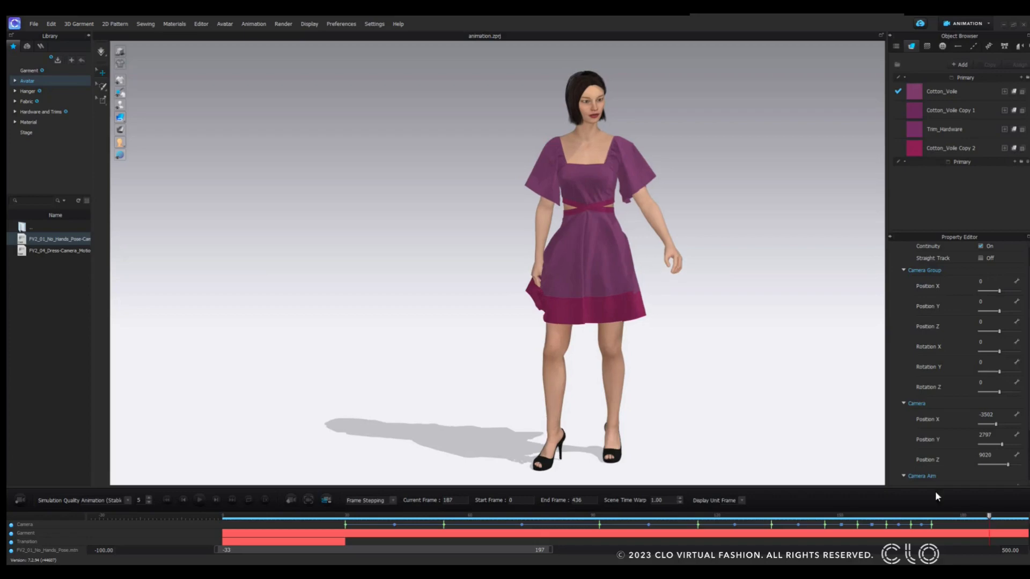
{"action": "right_click_drag", "start_coordinate": [766, 393], "coordinate": [722, 409]}
{"action": "middle_click_drag", "start_coordinate": [723, 408], "coordinate": [642, 416]}
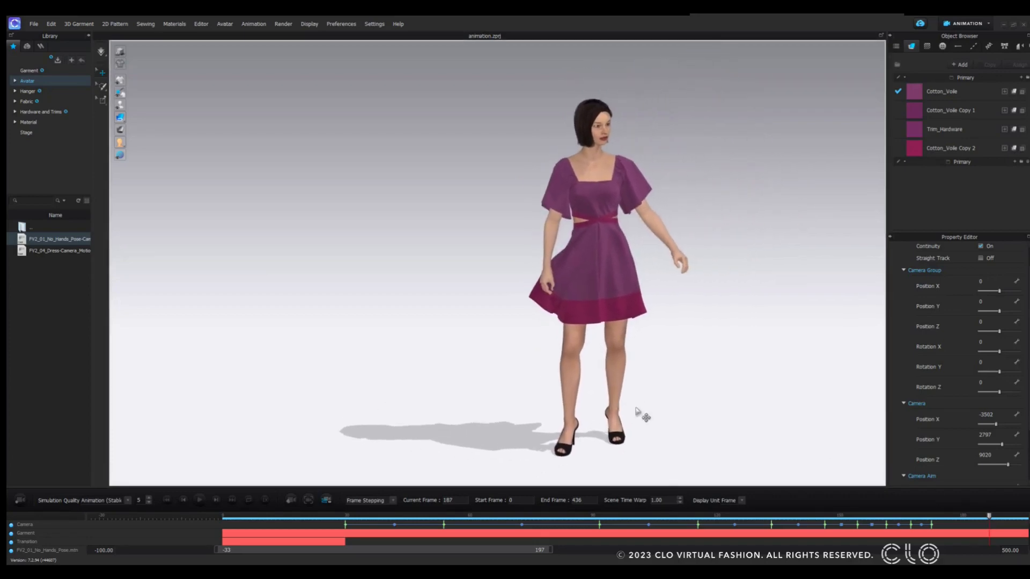
{"action": "scroll", "coordinate": [661, 375], "scroll_direction": "up", "scroll_amount": 3}
{"action": "middle_click_drag", "start_coordinate": [661, 377], "coordinate": [631, 383]}
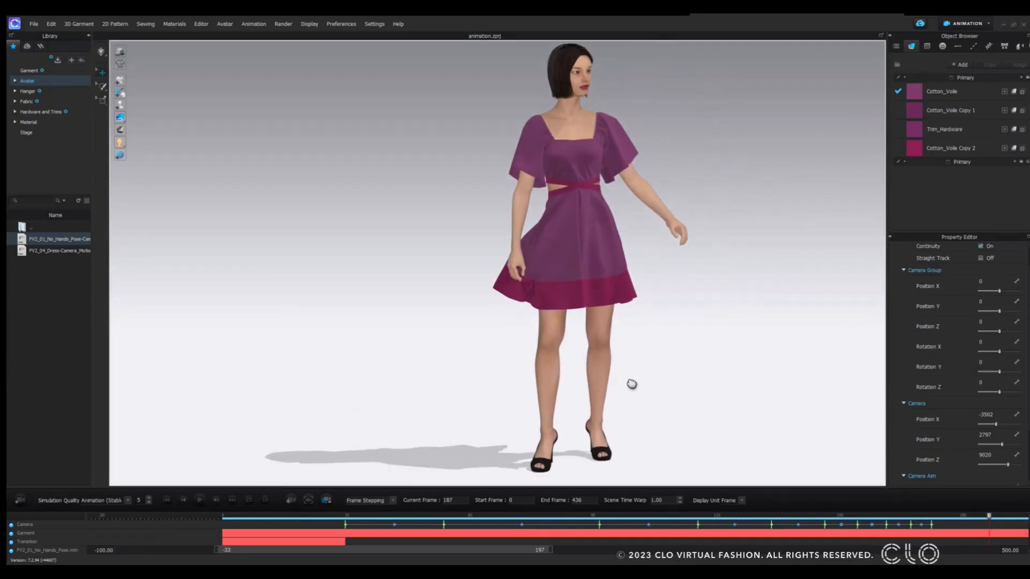
{"action": "left_click", "coordinate": [292, 501]}
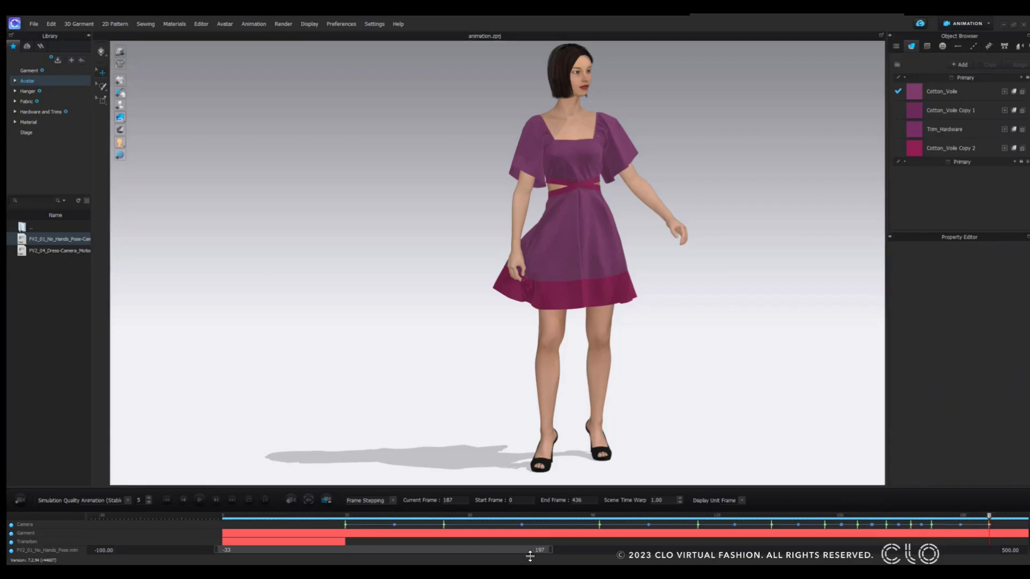
{"action": "left_click_drag", "start_coordinate": [530, 556], "coordinate": [685, 552]}
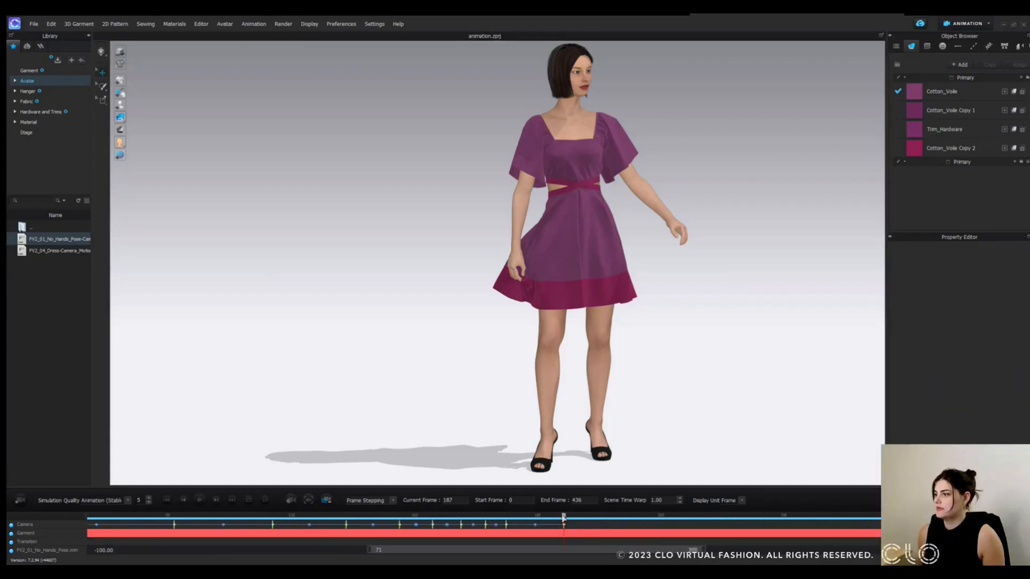
Add two more camera keyframes at about frames 196 and 206 while advancing the timeline from frame 187 to 218.
{"action": "left_click_drag", "start_coordinate": [563, 517], "coordinate": [692, 521]}
{"action": "left_click", "coordinate": [292, 501]}
{"action": "left_click", "coordinate": [290, 501]}
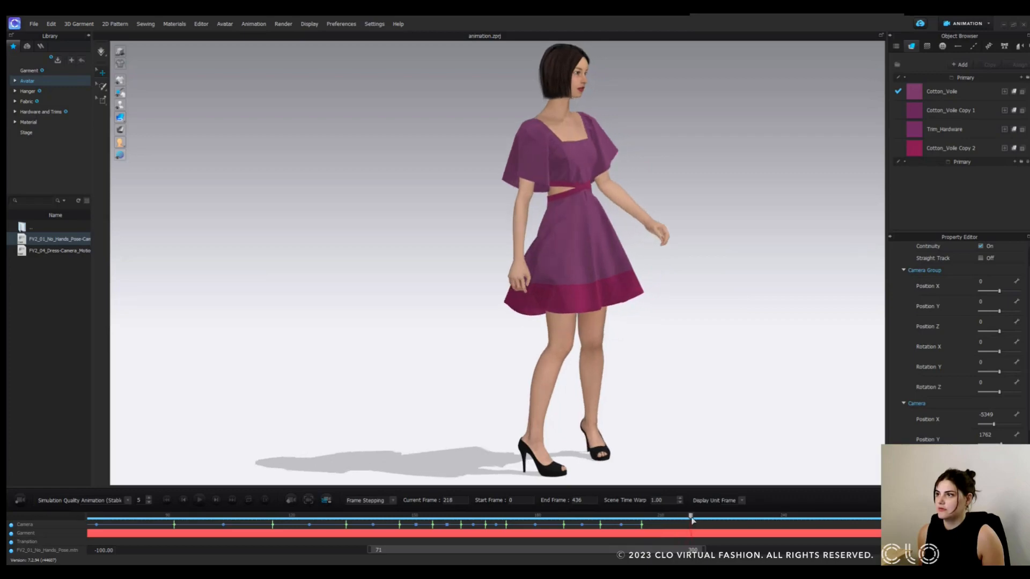
At frame 218, orbit, zoom and pan the camera to frame the dress from neckline to knees, and add a camera keyframe.
{"action": "right_click_drag", "start_coordinate": [715, 363], "coordinate": [641, 292]}
{"action": "middle_click_drag", "start_coordinate": [641, 292], "coordinate": [632, 292]}
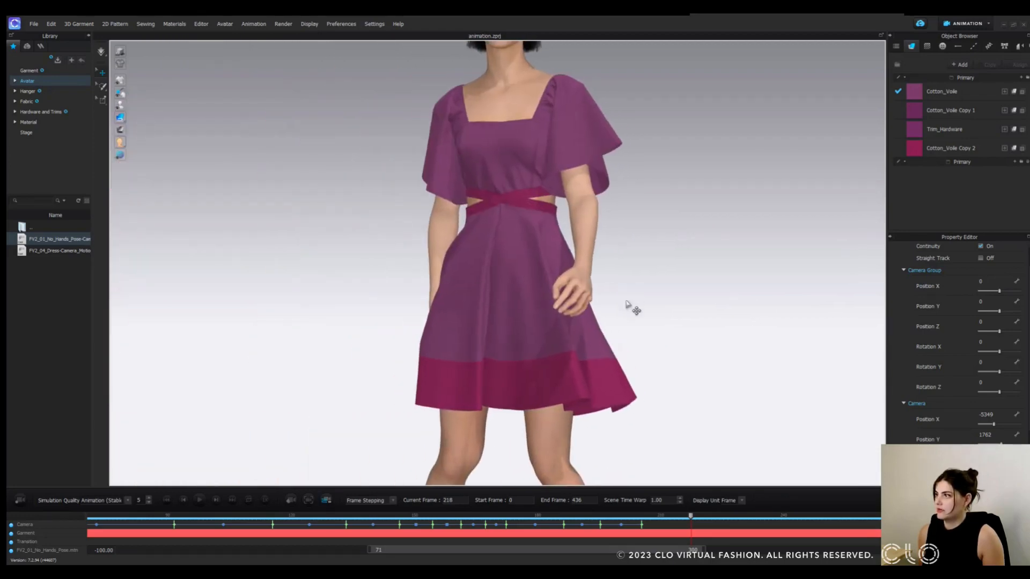
{"action": "right_click_drag", "start_coordinate": [626, 304], "coordinate": [601, 302]}
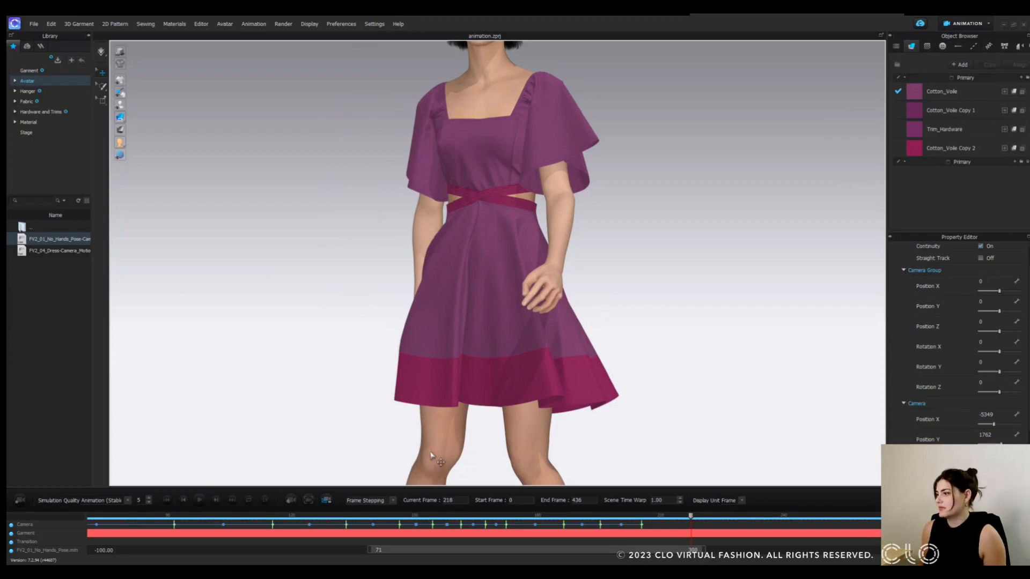
{"action": "left_click", "coordinate": [292, 503]}
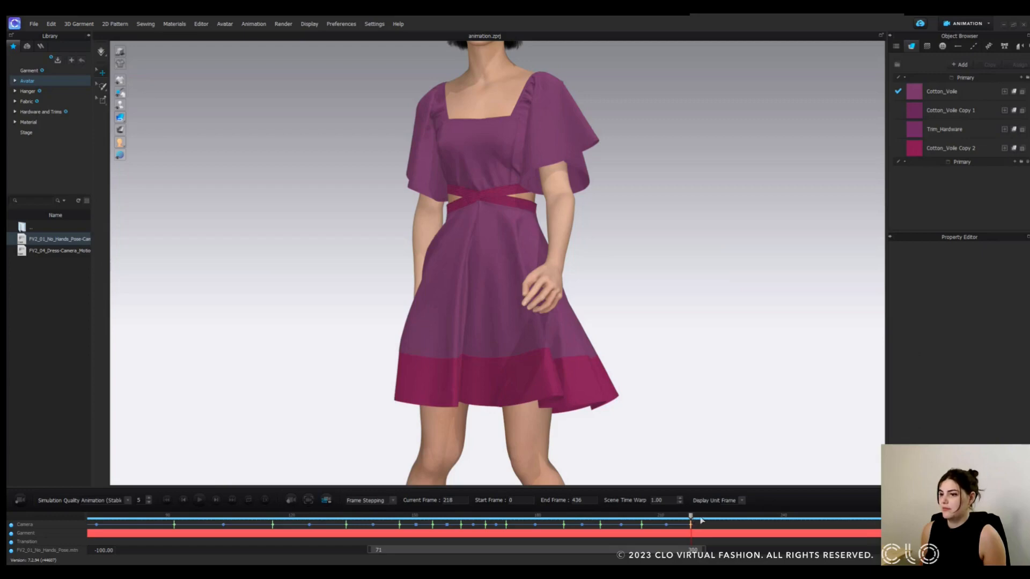
Preview the walk up to frame 251, go back to frame 240, and add a camera keyframe with the same close view.
{"action": "left_click_drag", "start_coordinate": [701, 519], "coordinate": [826, 523]}
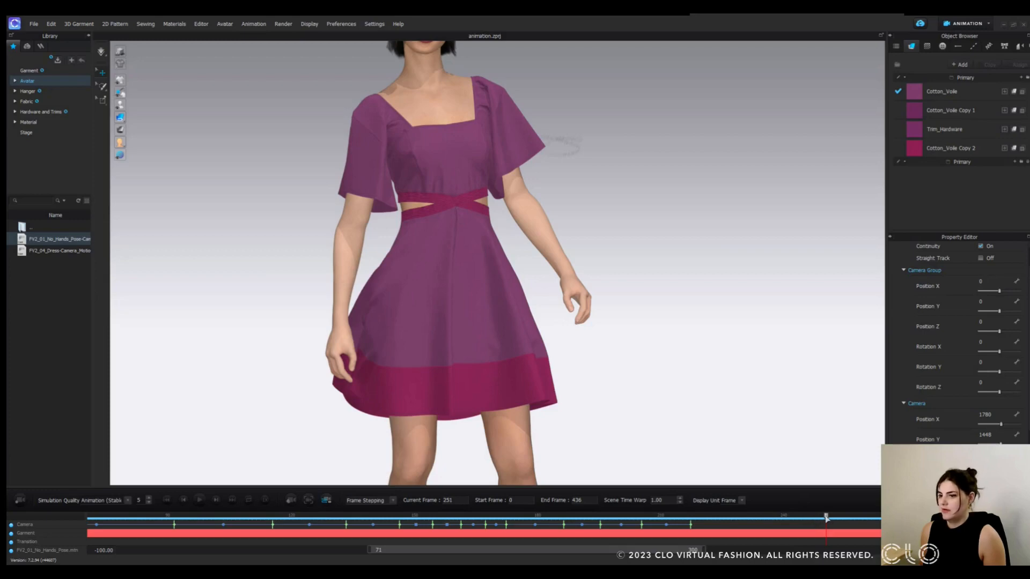
{"action": "left_click_drag", "start_coordinate": [816, 519], "coordinate": [781, 519]}
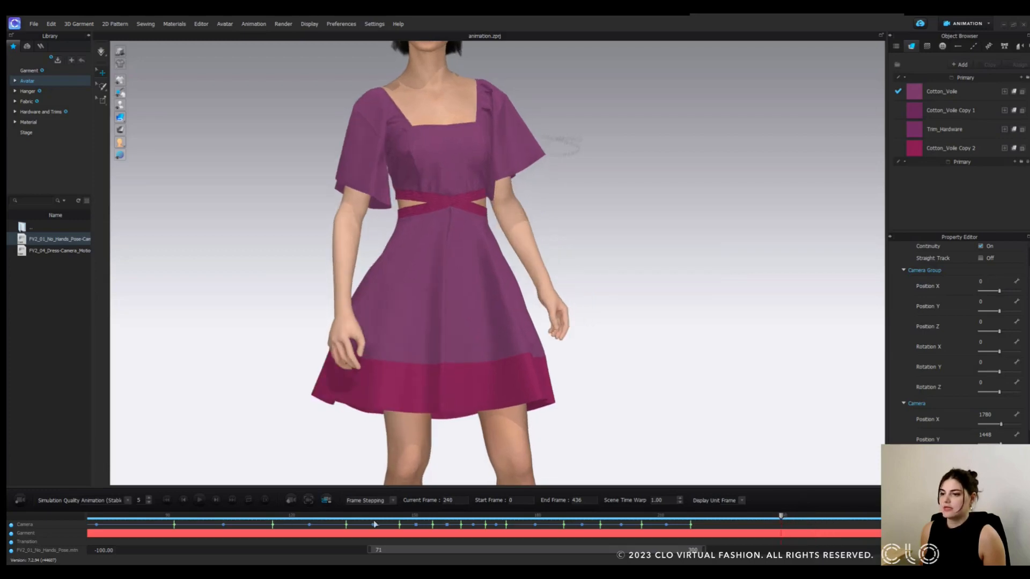
{"action": "left_click", "coordinate": [288, 501]}
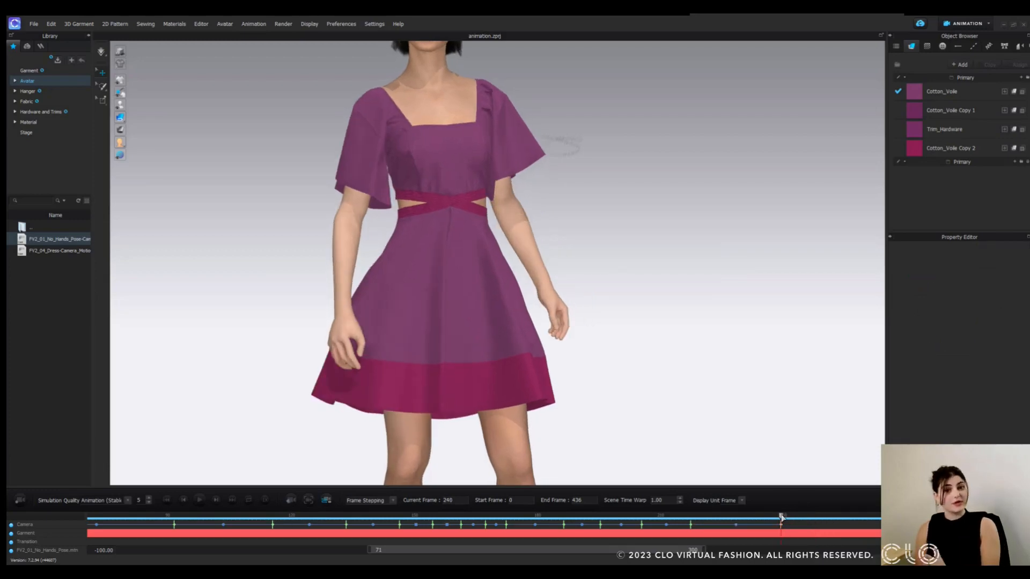
Go to frame 255, zoom the camera out to frame the full avatar, and add a camera keyframe there.
{"action": "left_click_drag", "start_coordinate": [781, 517], "coordinate": [843, 519]}
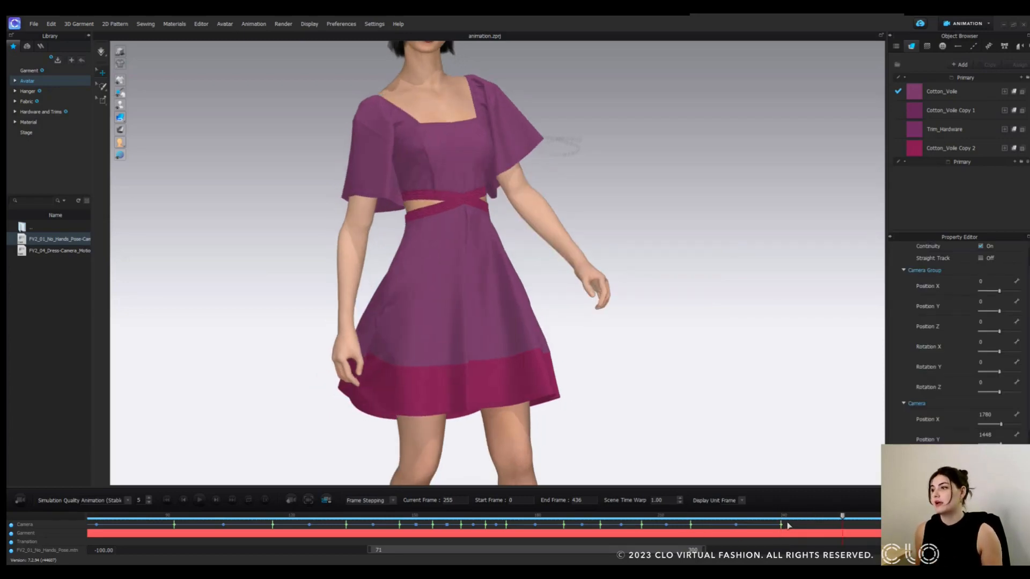
{"action": "scroll", "coordinate": [516, 348], "scroll_direction": "down", "scroll_amount": 5}
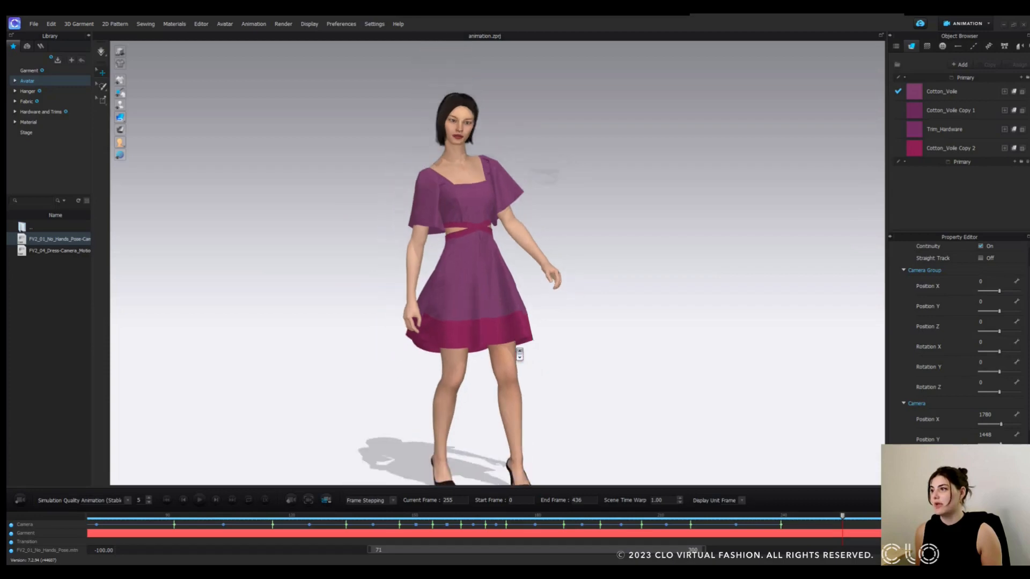
{"action": "scroll", "coordinate": [519, 354], "scroll_direction": "down", "scroll_amount": 5}
{"action": "left_click", "coordinate": [289, 502]}
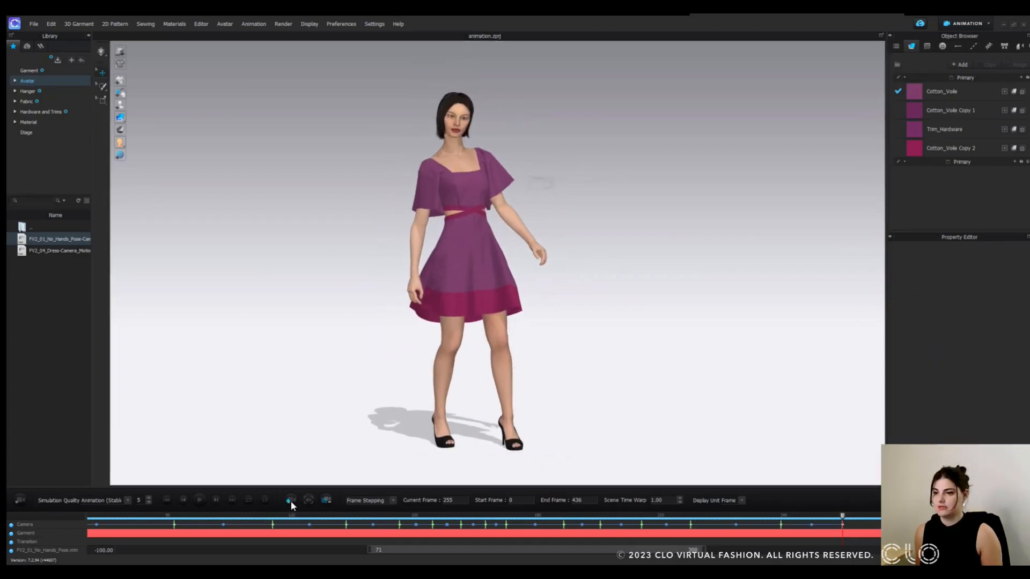
Scrub through the rest of the walk past frame 255 to about frame 392 to check the camera framing.
{"action": "left_click_drag", "start_coordinate": [843, 518], "coordinate": [988, 518]}
{"action": "left_click_drag", "start_coordinate": [641, 552], "coordinate": [910, 519]}
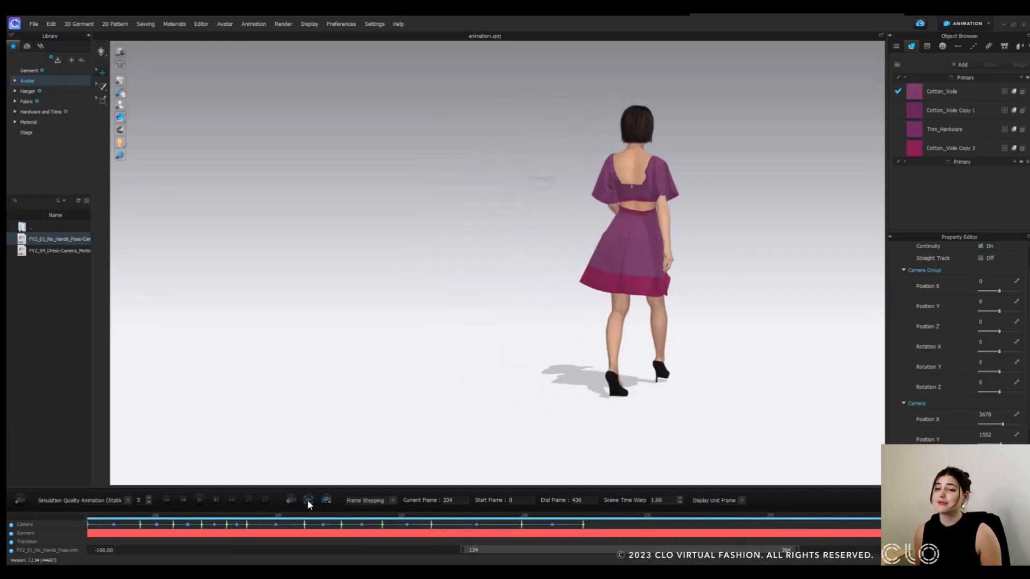
{"action": "left_click", "coordinate": [307, 500]}
{"action": "left_click_drag", "start_coordinate": [692, 551], "coordinate": [831, 551]}
{"action": "left_click_drag", "start_coordinate": [524, 518], "coordinate": [761, 518]}
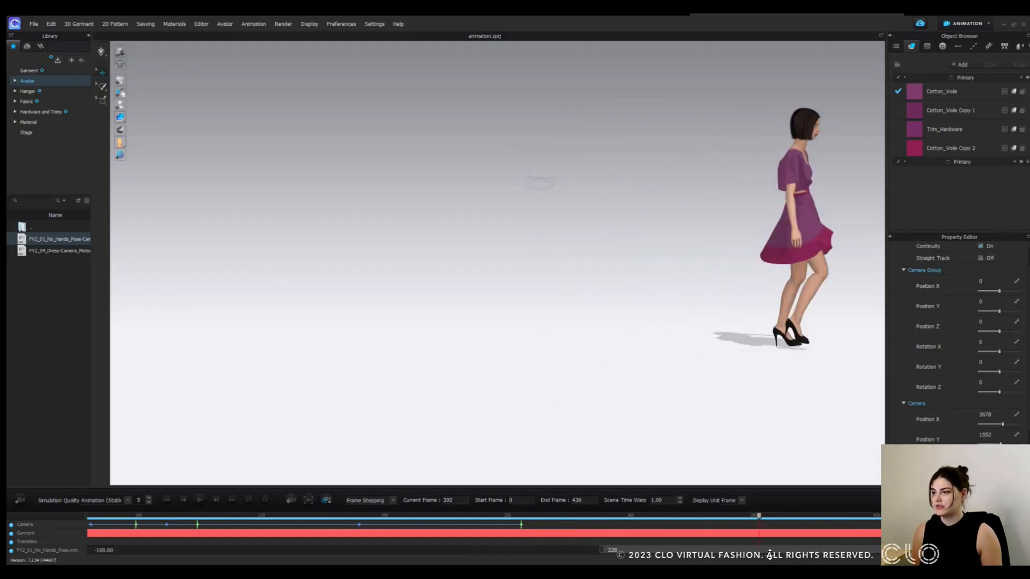
Return to the beginning of the timeline, set the start frame to 30 and the end frame to 420, and play the animation.
{"action": "left_click_drag", "start_coordinate": [771, 554], "coordinate": [353, 538]}
{"action": "left_click", "coordinate": [260, 517]}
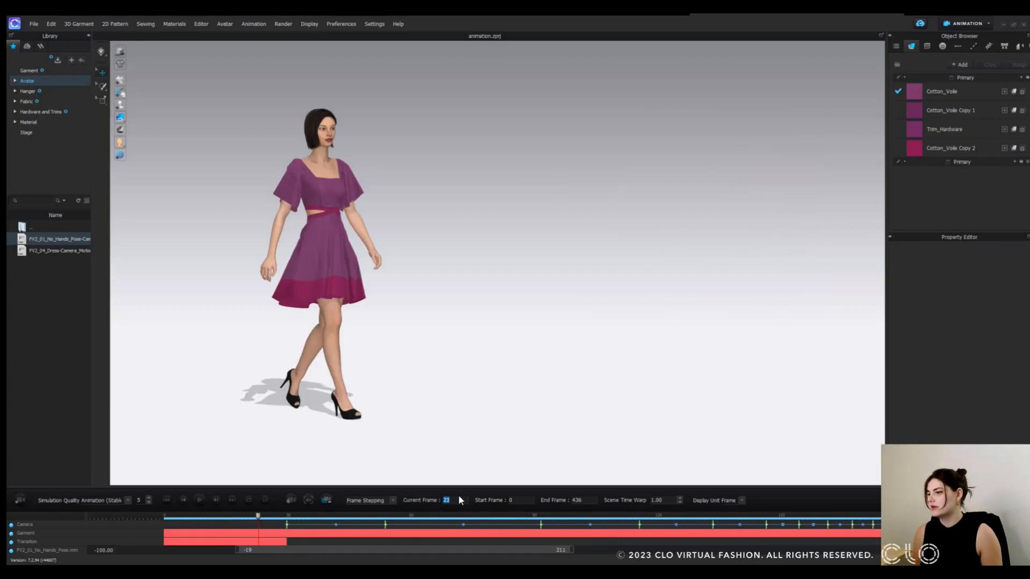
{"action": "left_click", "coordinate": [518, 500]}
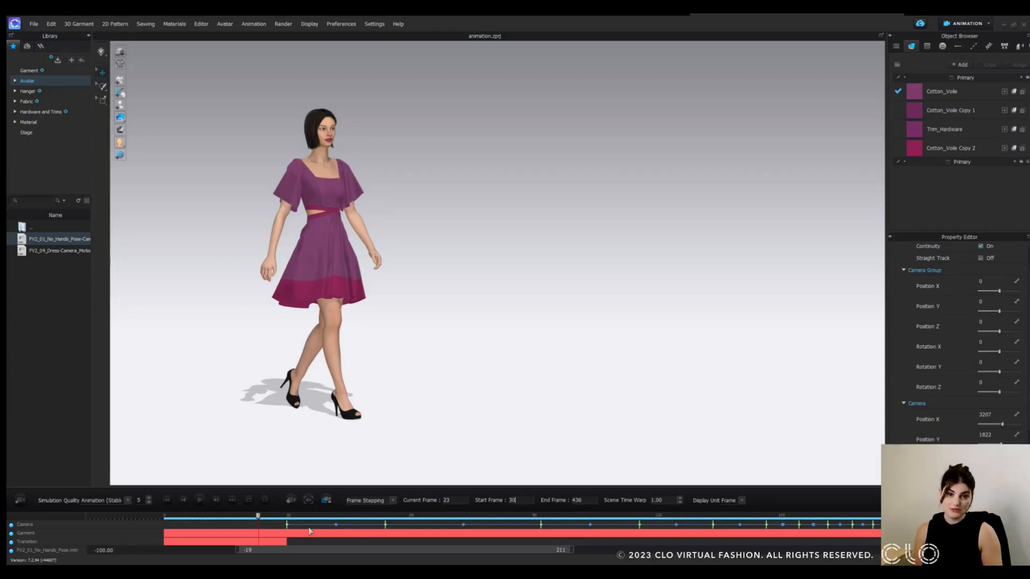
{"action": "left_click", "coordinate": [589, 503]}
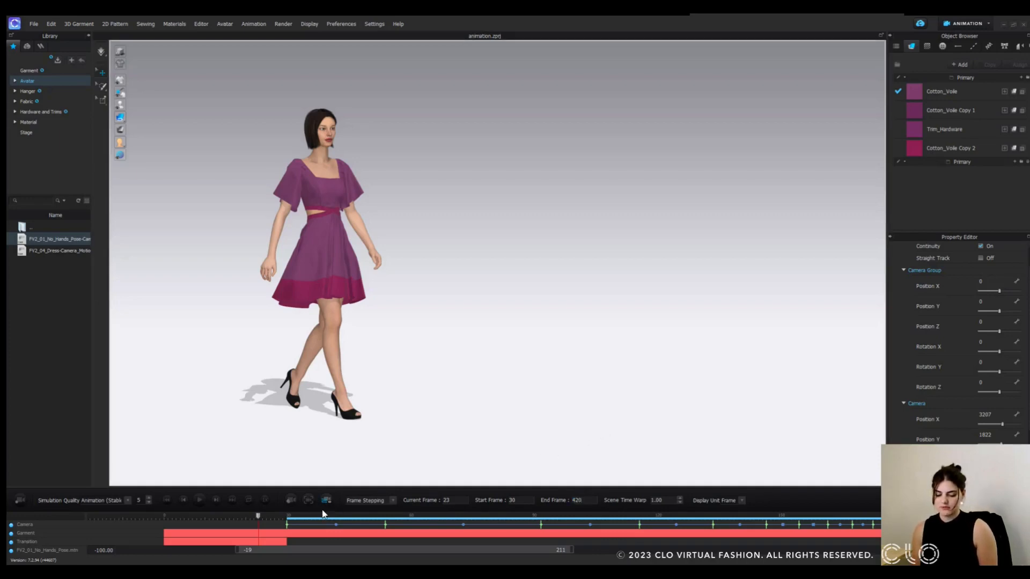
{"action": "left_click", "coordinate": [200, 500]}
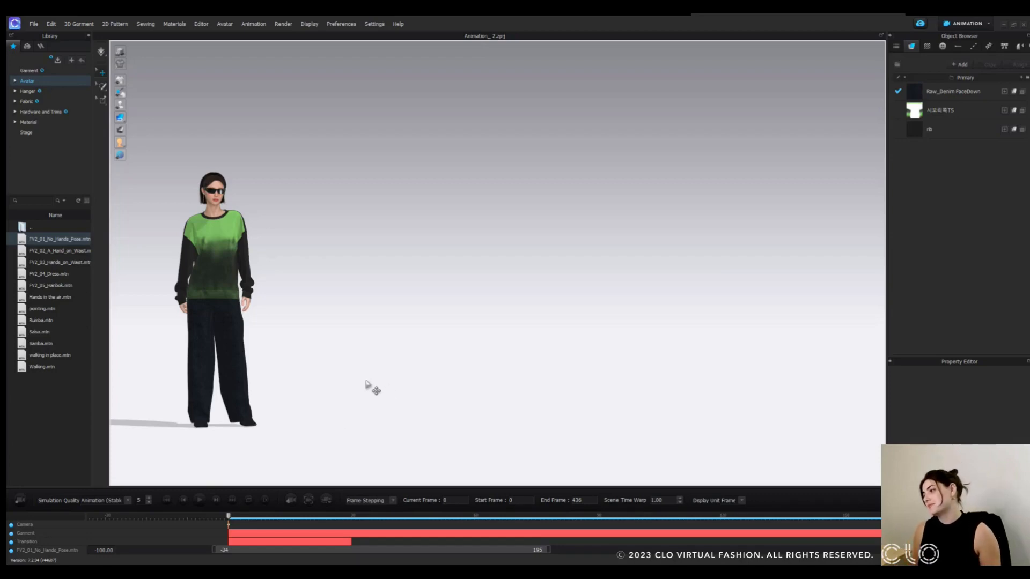
Delete the existing camera keyframe at frame 0 in the Animation_ 2 project.
{"action": "left_click", "coordinate": [239, 533]}
{"action": "right_click", "coordinate": [237, 530]}
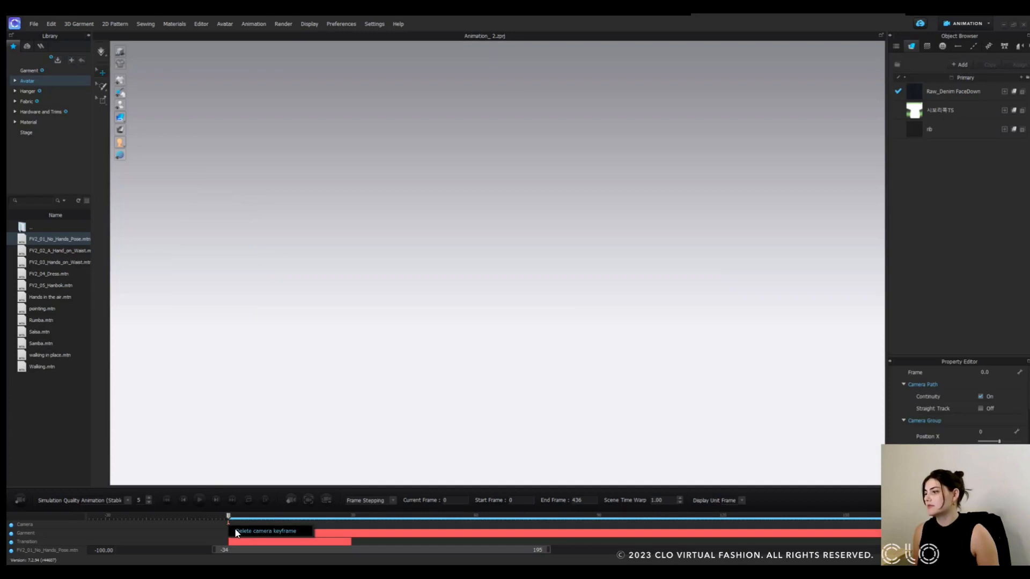
{"action": "left_click", "coordinate": [240, 532]}
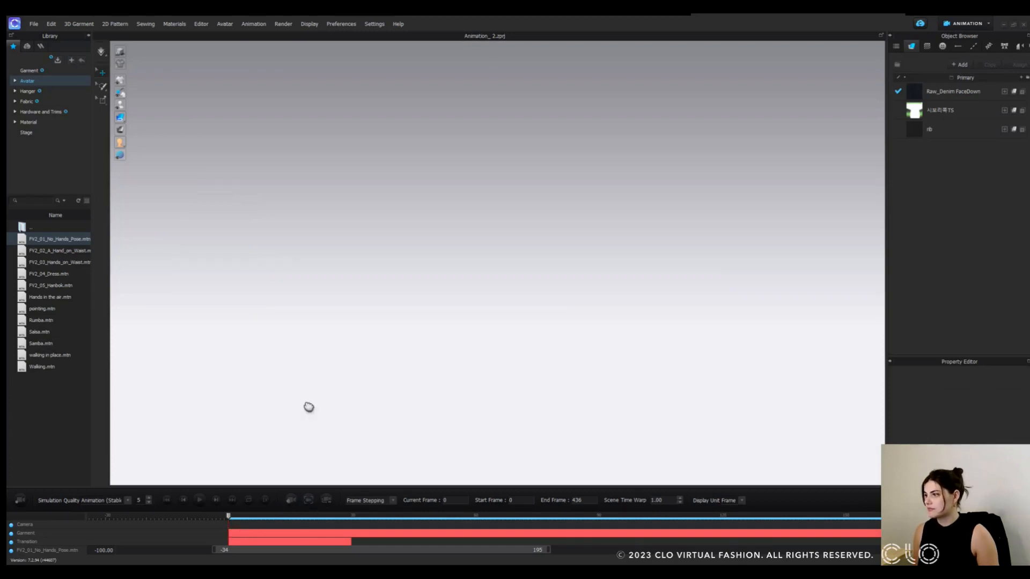
Frame the full avatar at an angle with open space ahead of the walk, and add a camera keyframe at frame 0.
{"action": "scroll", "coordinate": [438, 400], "scroll_direction": "down", "scroll_amount": 3}
{"action": "key", "text": "2"}
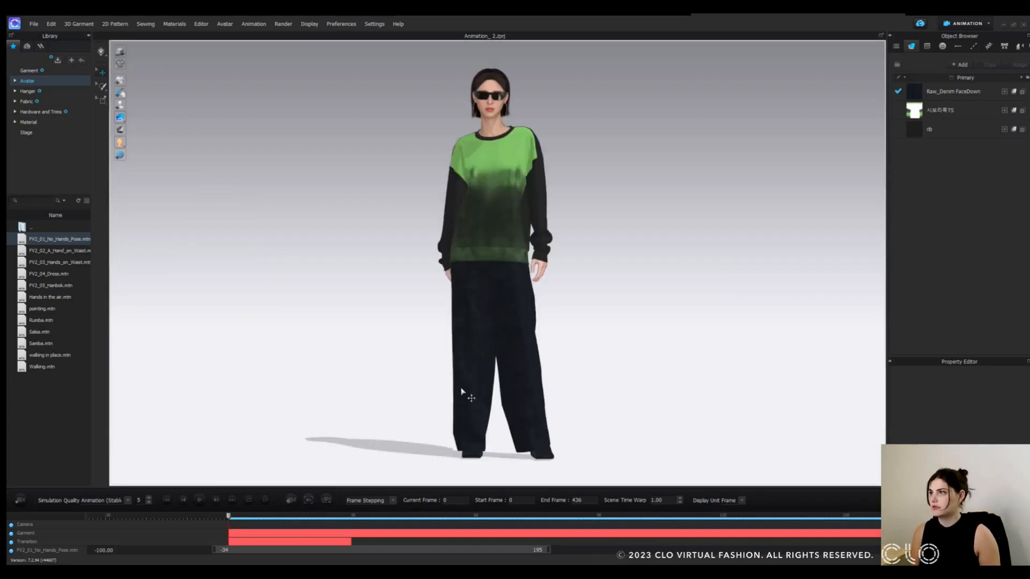
{"action": "scroll", "coordinate": [519, 400], "scroll_direction": "down", "scroll_amount": 5}
{"action": "middle_click_drag", "start_coordinate": [521, 398], "coordinate": [368, 429]}
{"action": "right_click_drag", "start_coordinate": [437, 412], "coordinate": [463, 410]}
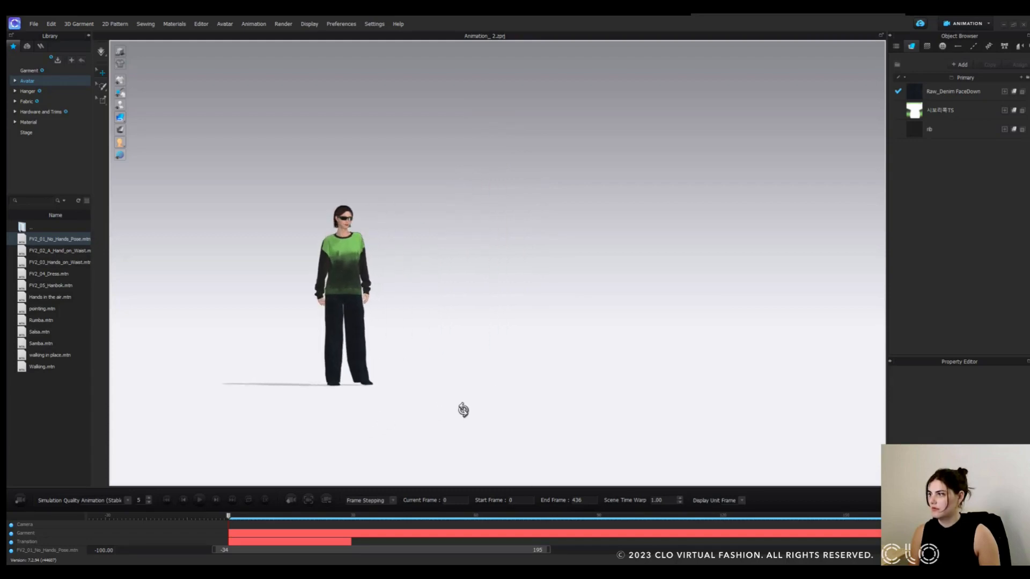
{"action": "middle_click_drag", "start_coordinate": [481, 409], "coordinate": [442, 362]}
{"action": "scroll", "coordinate": [405, 409], "scroll_direction": "up", "scroll_amount": 2}
{"action": "scroll", "coordinate": [429, 403], "scroll_direction": "up", "scroll_amount": 1}
{"action": "left_click", "coordinate": [291, 500]}
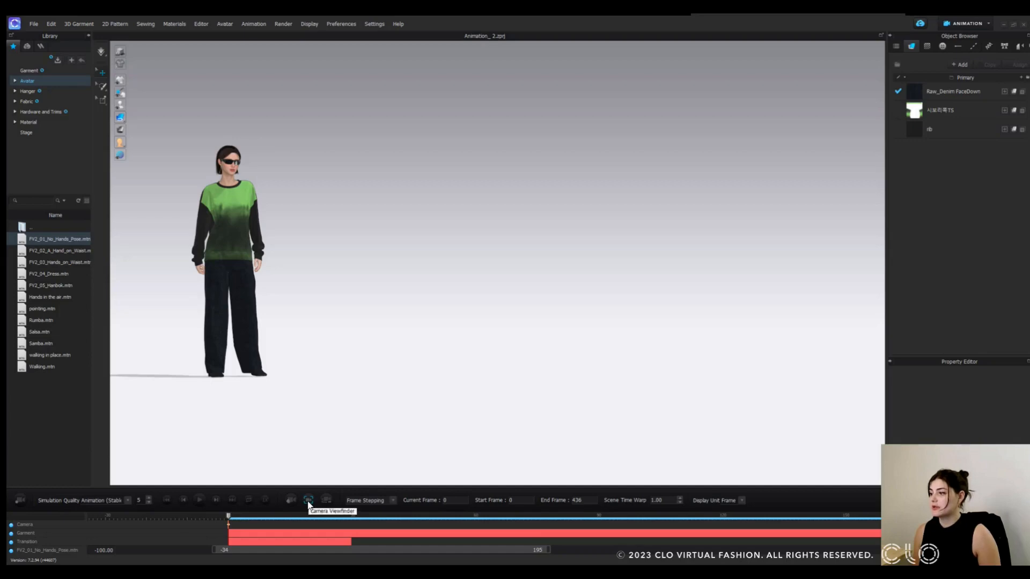
Open the Camera Viewfinder, move its preview clear of the avatar, bring the scene camera and avatar into view, and toggle Show Camera Path.
{"action": "left_click", "coordinate": [308, 502]}
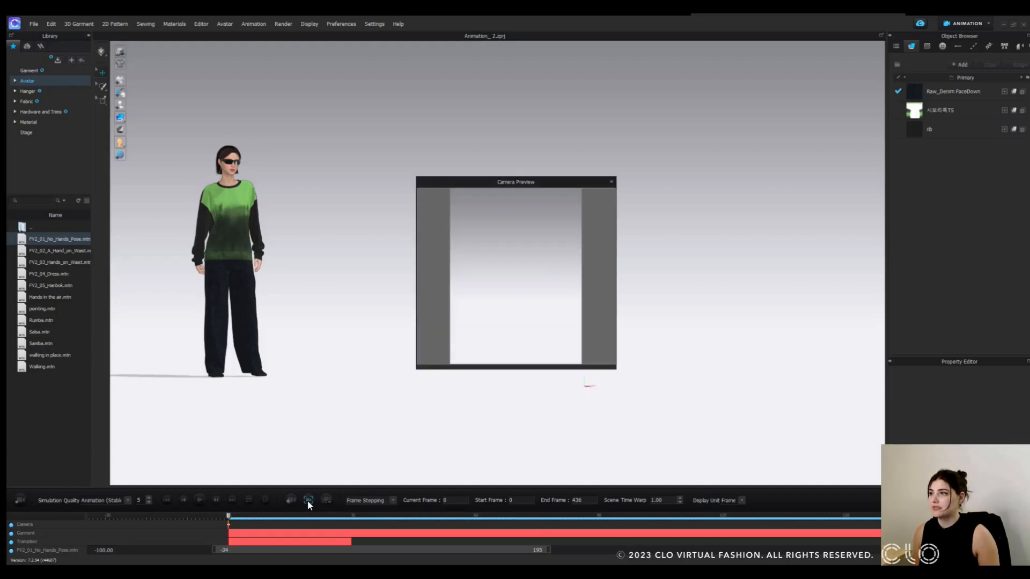
{"action": "left_click_drag", "start_coordinate": [553, 186], "coordinate": [936, 211]}
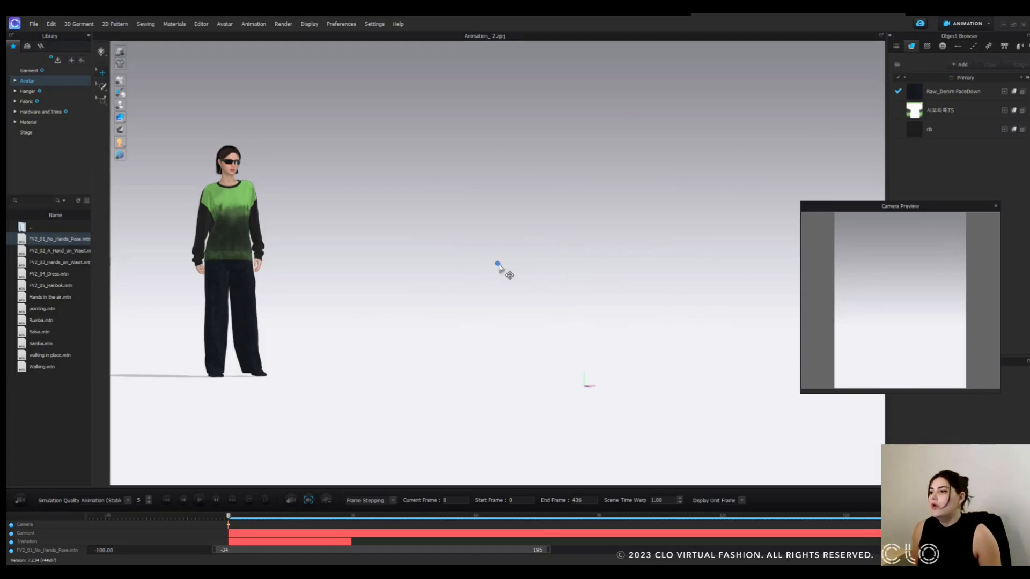
{"action": "scroll", "coordinate": [603, 375], "scroll_direction": "down", "scroll_amount": 3}
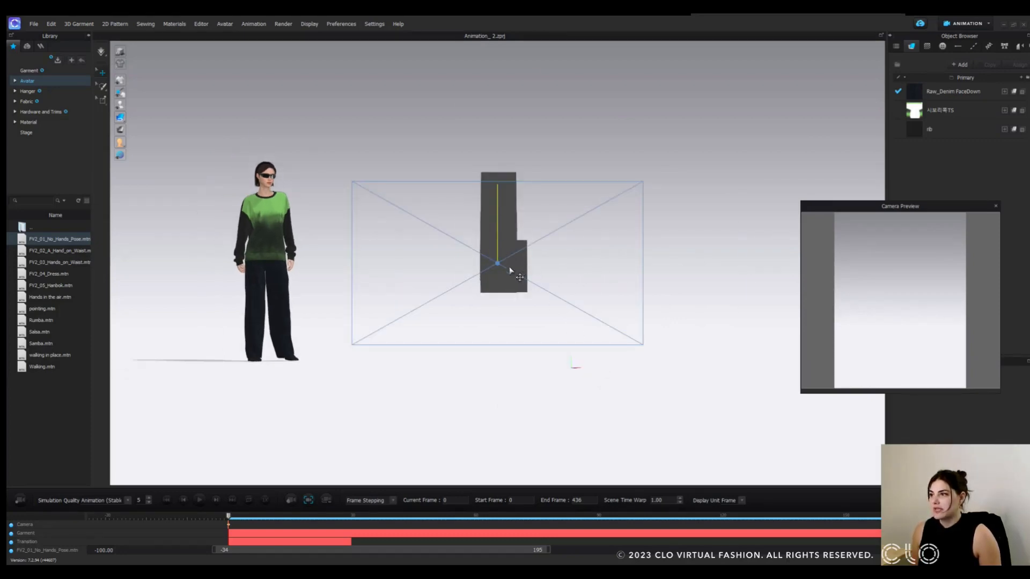
{"action": "scroll", "coordinate": [501, 262], "scroll_direction": "down", "scroll_amount": 3}
{"action": "right_click_drag", "start_coordinate": [494, 280], "coordinate": [588, 278]}
{"action": "middle_click_drag", "start_coordinate": [589, 279], "coordinate": [285, 256]}
{"action": "scroll", "coordinate": [472, 287], "scroll_direction": "down", "scroll_amount": 5}
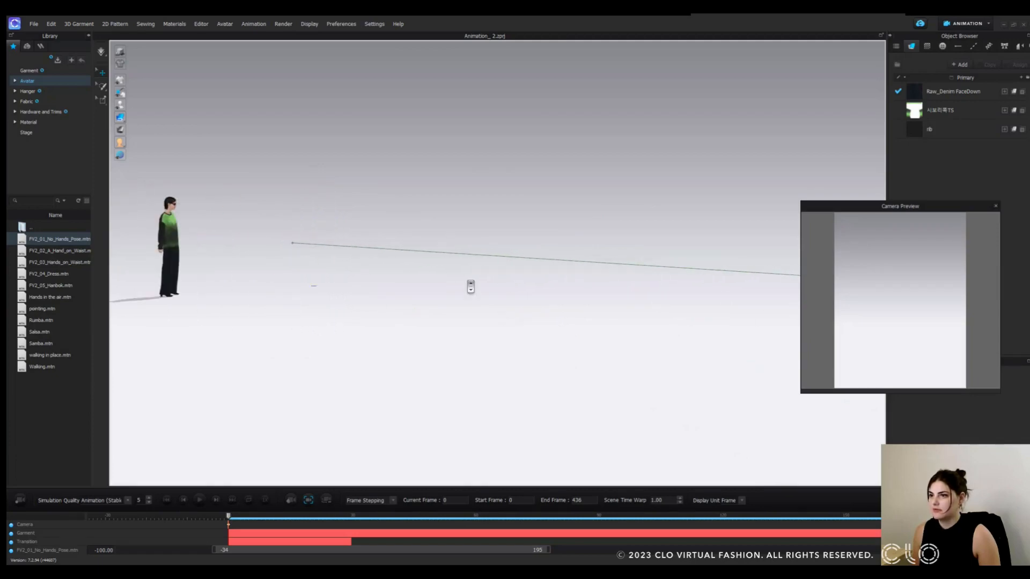
{"action": "middle_click_drag", "start_coordinate": [472, 287], "coordinate": [416, 285]}
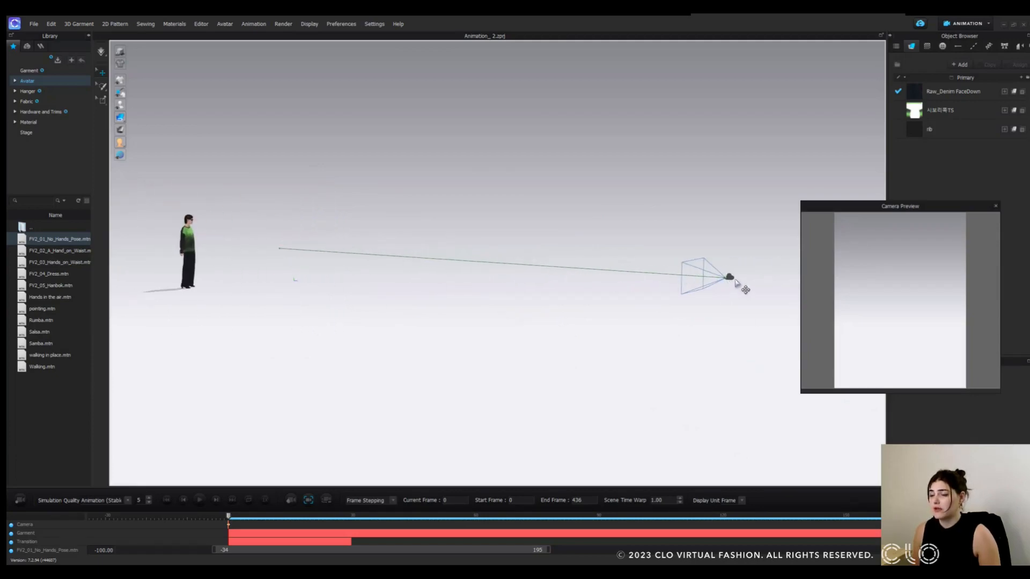
{"action": "right_click_drag", "start_coordinate": [699, 338], "coordinate": [563, 332]}
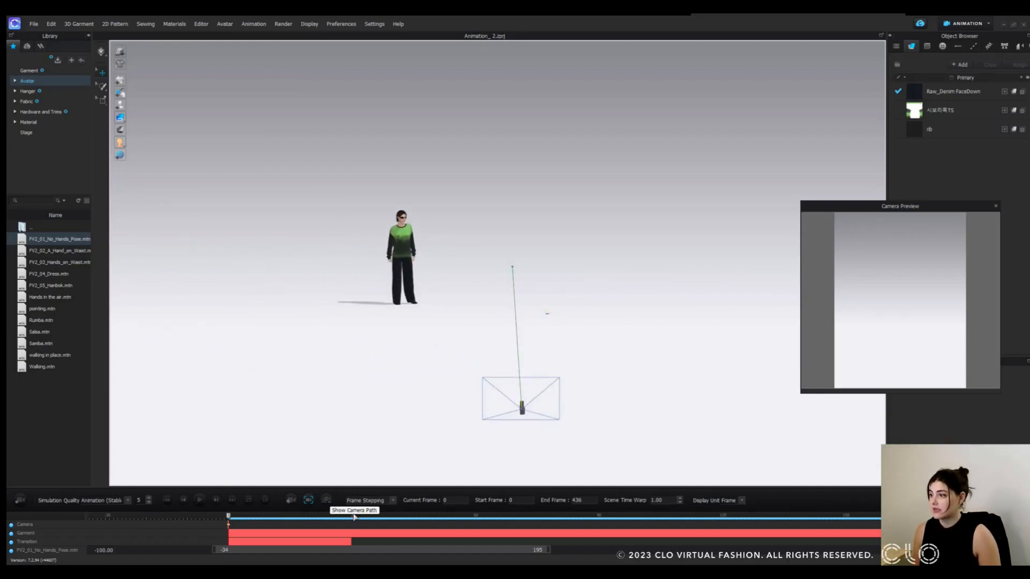
{"action": "left_click", "coordinate": [328, 500]}
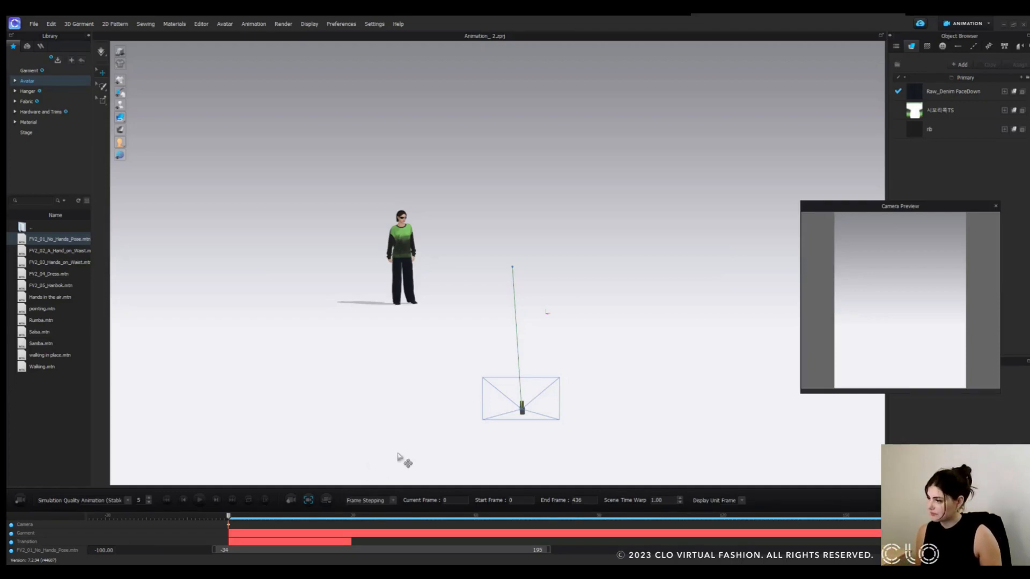
Scrub the walk to frame 63 and back to frame 31 to check the Camera Preview, repositioning it and enlarging the camera property area.
{"action": "left_click_drag", "start_coordinate": [230, 516], "coordinate": [257, 517]}
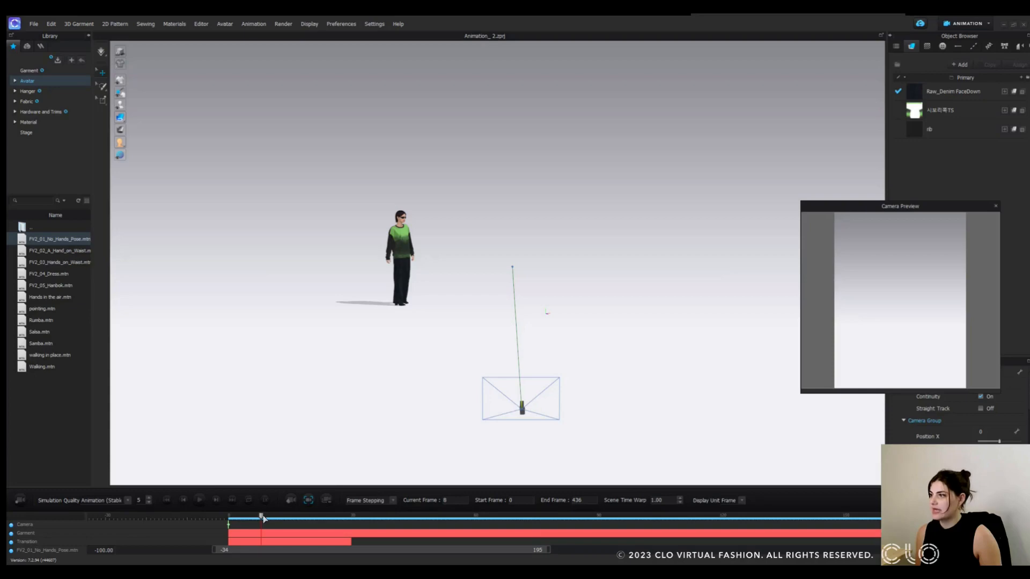
{"action": "left_click_drag", "start_coordinate": [313, 520], "coordinate": [422, 525]}
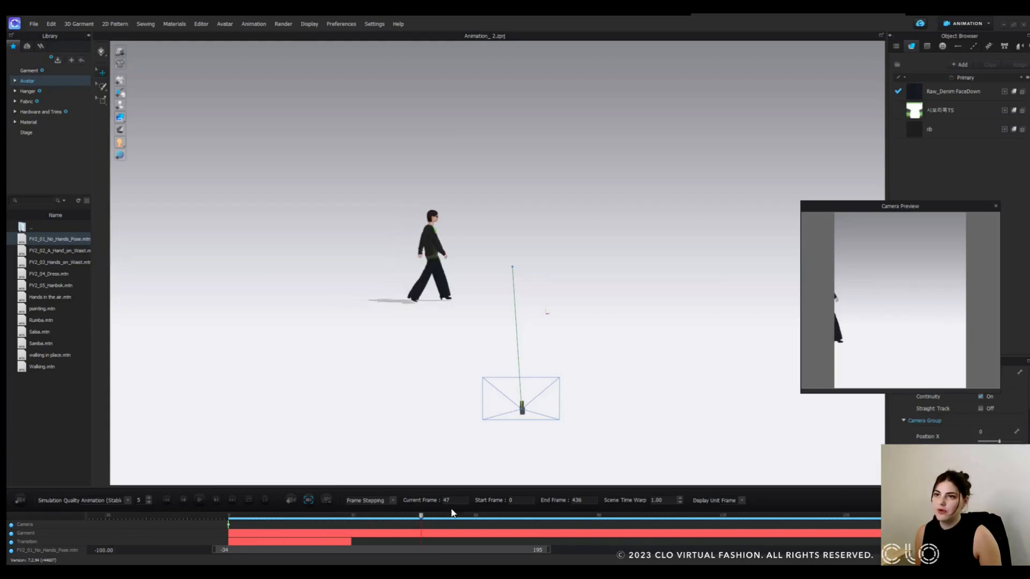
{"action": "left_click_drag", "start_coordinate": [913, 206], "coordinate": [719, 166]}
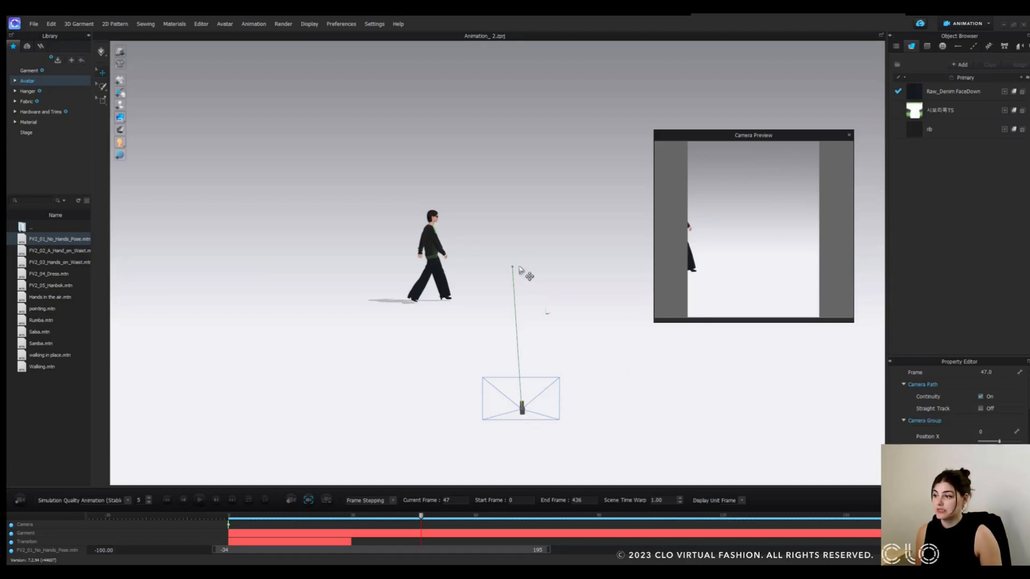
{"action": "left_click_drag", "start_coordinate": [423, 519], "coordinate": [433, 519]}
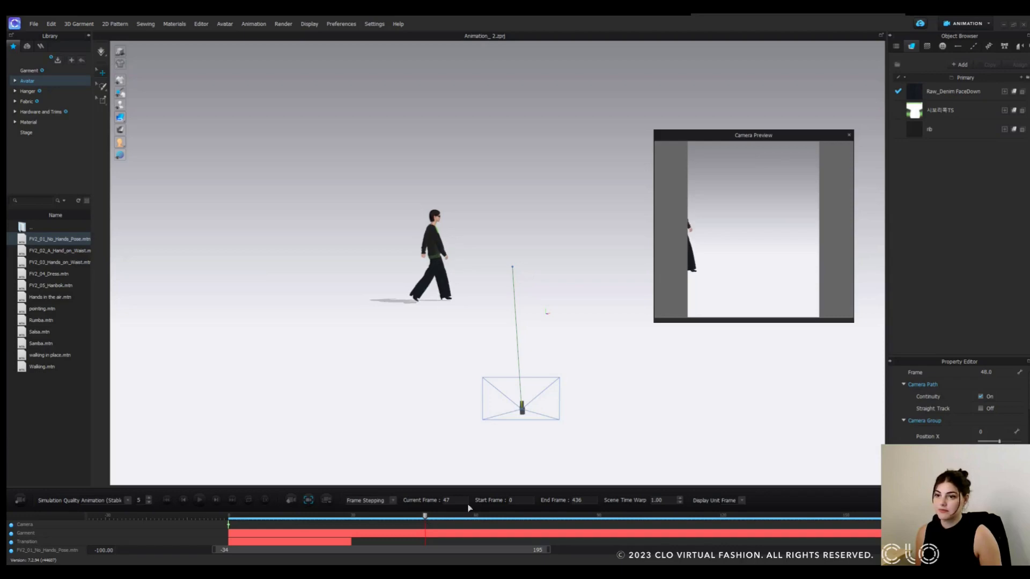
{"action": "left_click_drag", "start_coordinate": [947, 359], "coordinate": [955, 171]}
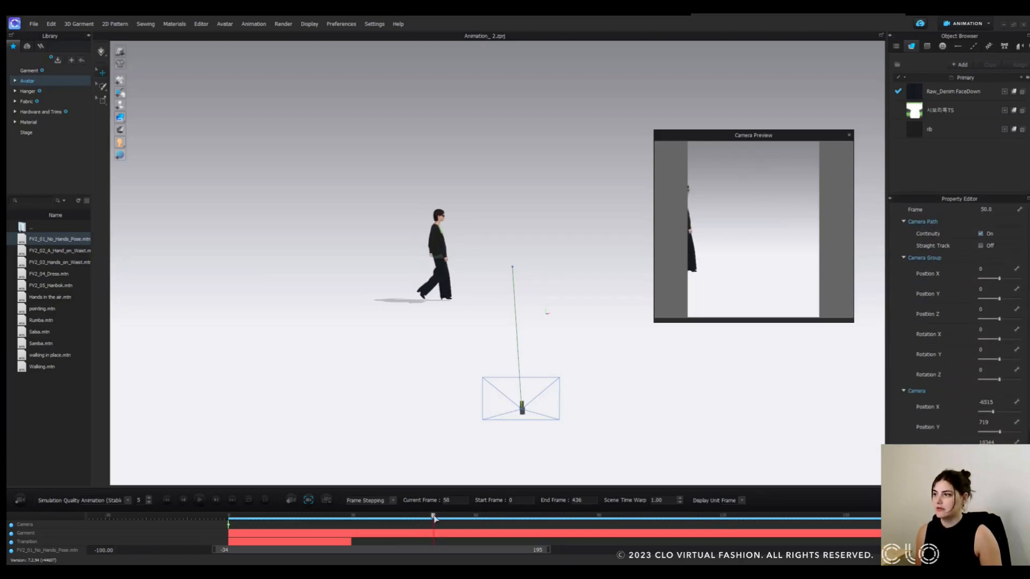
{"action": "left_click_drag", "start_coordinate": [433, 517], "coordinate": [487, 518]}
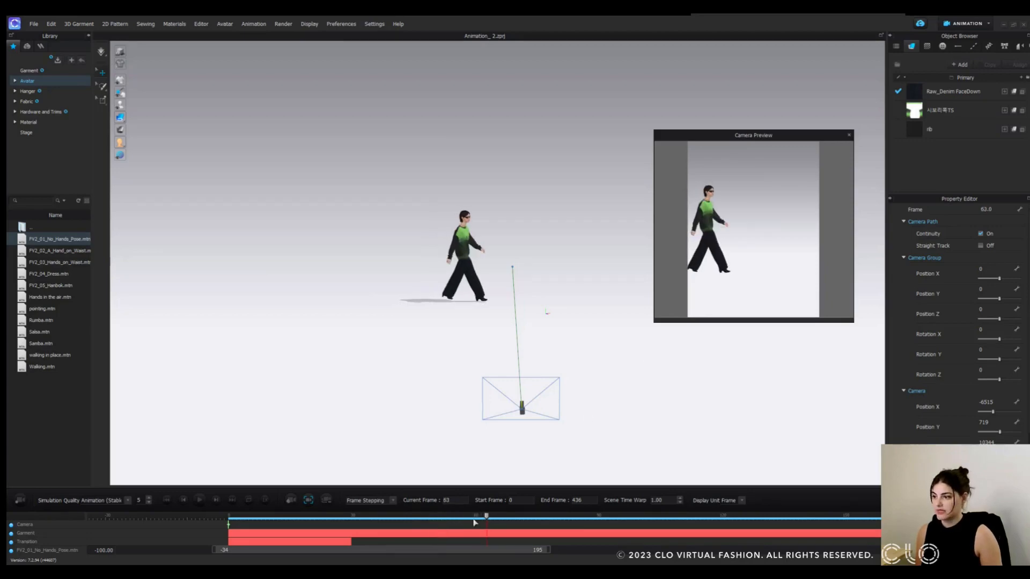
{"action": "left_click_drag", "start_coordinate": [487, 518], "coordinate": [356, 523]}
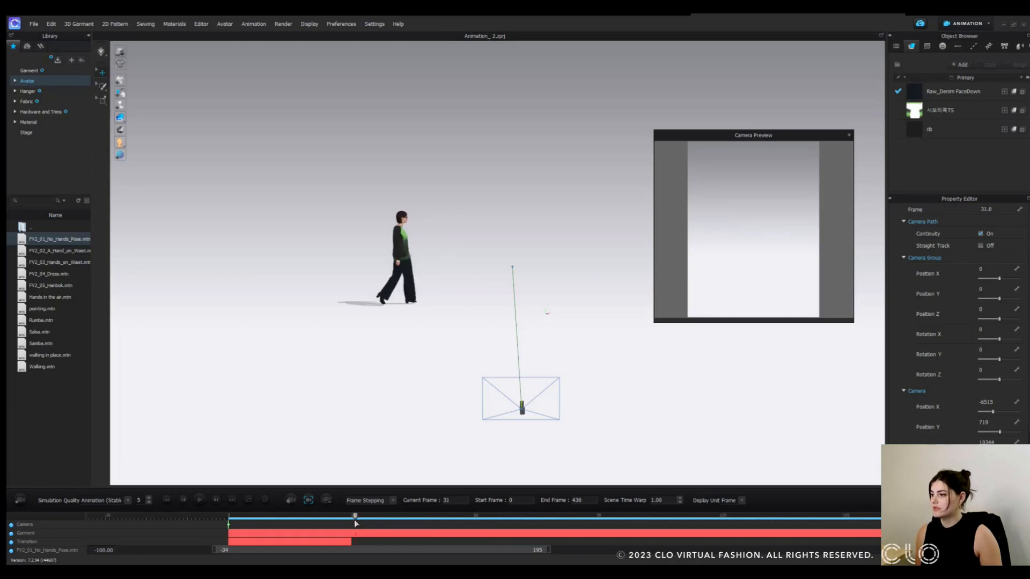
Add camera keyframes at frames 31 and 65, keeping the camera still while the avatar walks into the shot.
{"action": "left_click", "coordinate": [291, 500]}
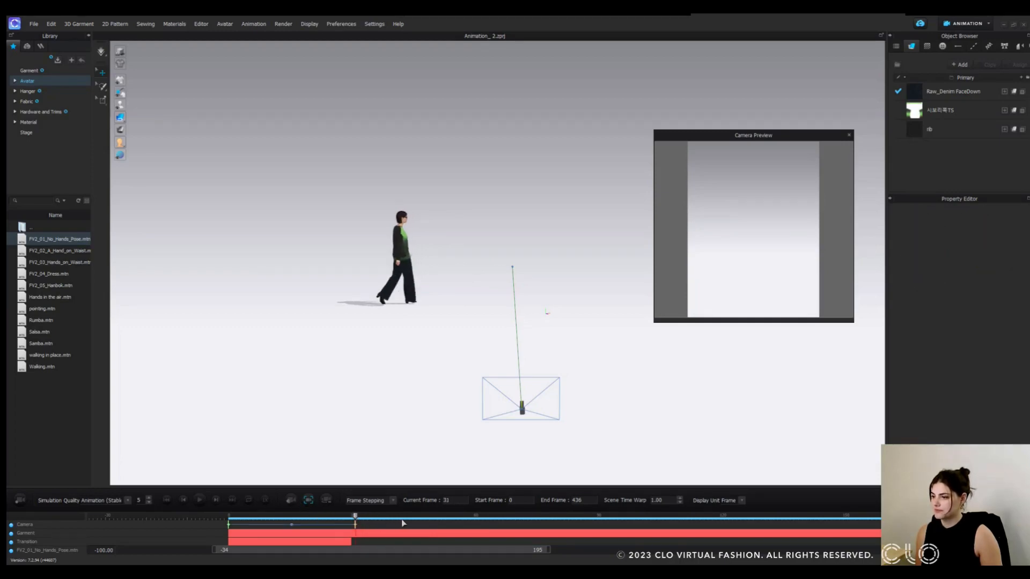
{"action": "left_click_drag", "start_coordinate": [403, 523], "coordinate": [495, 521]}
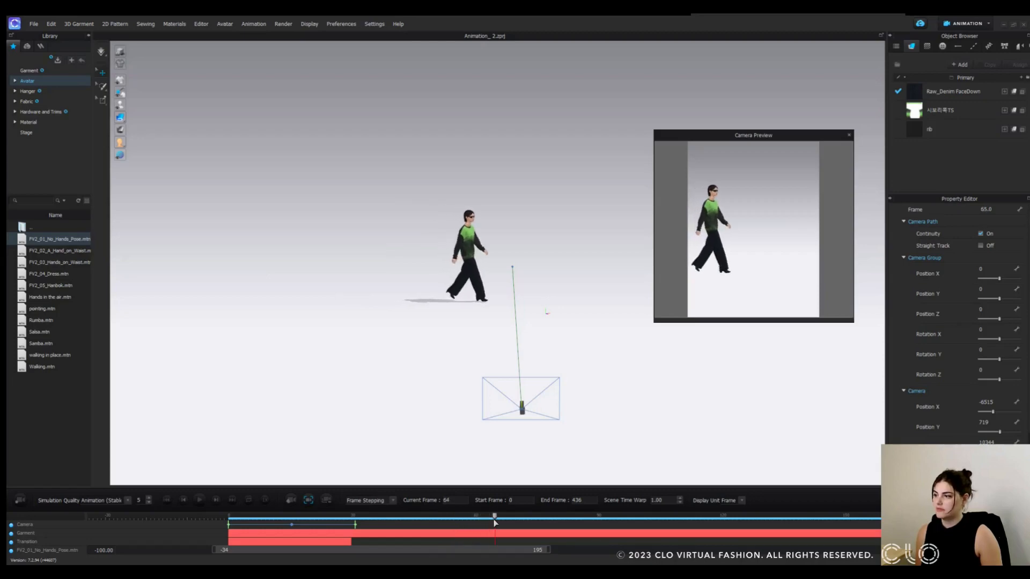
{"action": "left_click", "coordinate": [293, 502]}
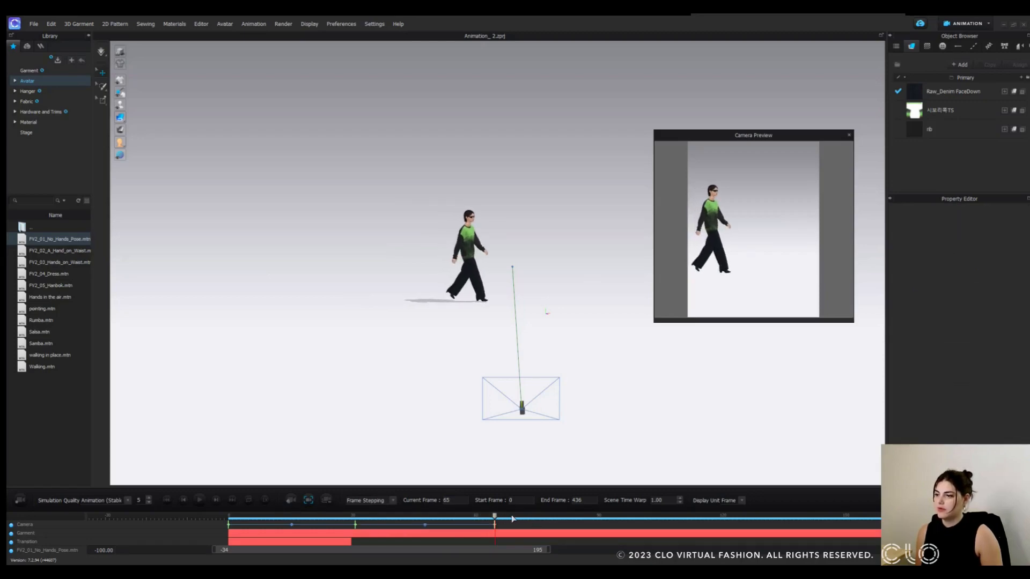
At frame 89, move the scene camera closer to the avatar along its viewing direction and shift it sideways behind the walk.
{"action": "left_click_drag", "start_coordinate": [512, 519], "coordinate": [593, 521]}
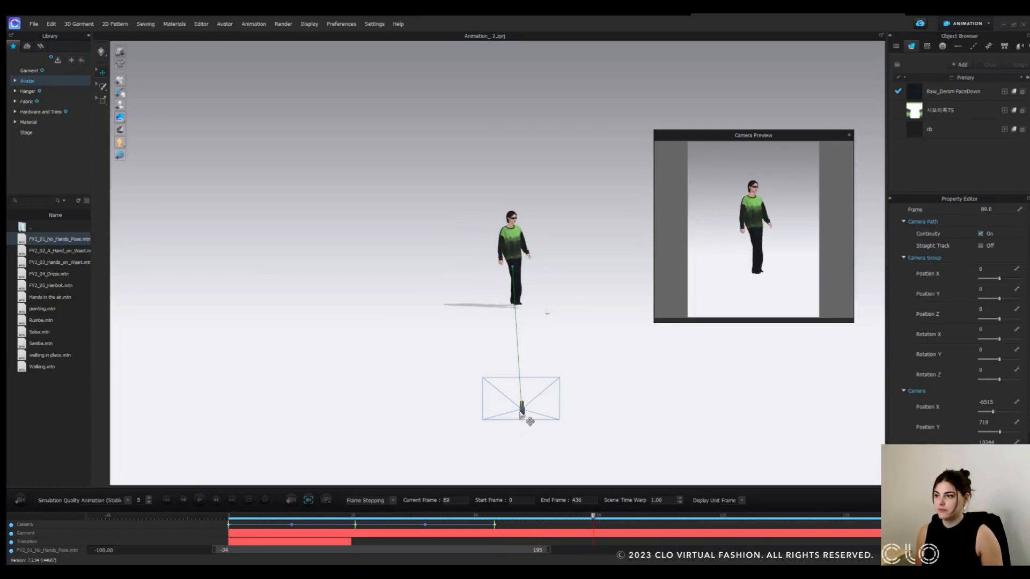
{"action": "left_click", "coordinate": [531, 421]}
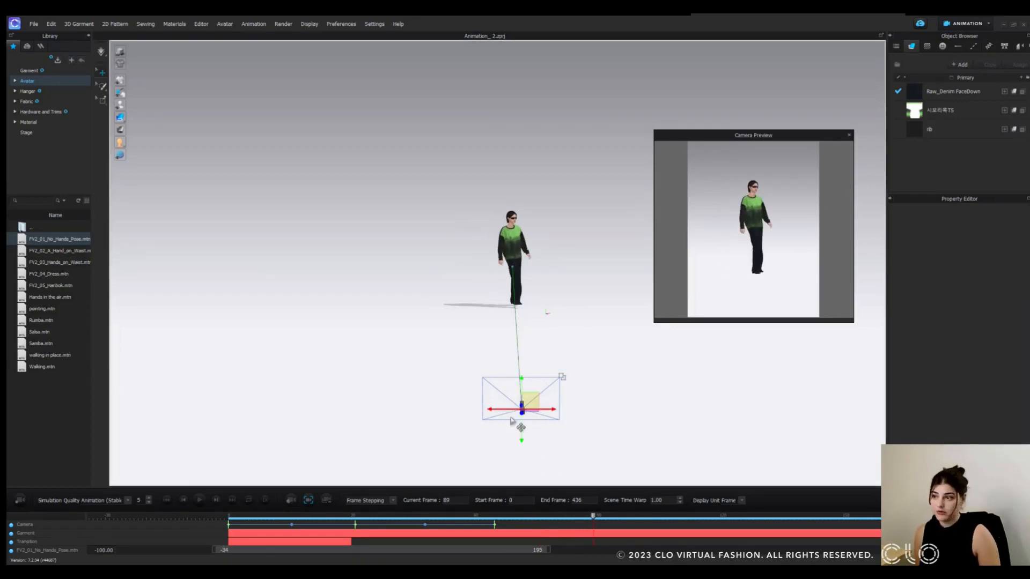
{"action": "right_click_drag", "start_coordinate": [522, 423], "coordinate": [633, 365]}
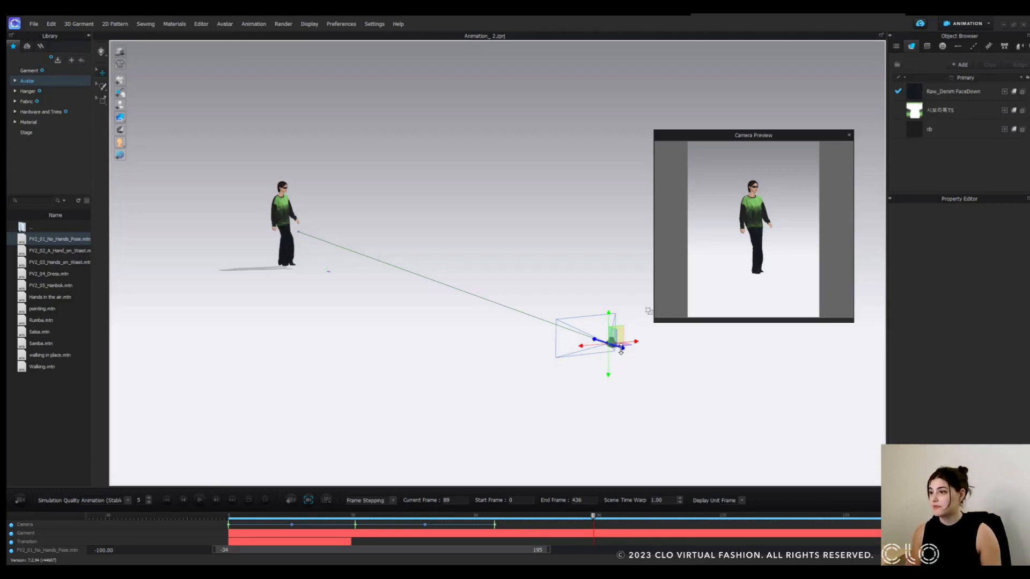
{"action": "left_click_drag", "start_coordinate": [622, 349], "coordinate": [421, 291]}
{"action": "middle_click_drag", "start_coordinate": [497, 310], "coordinate": [578, 335]}
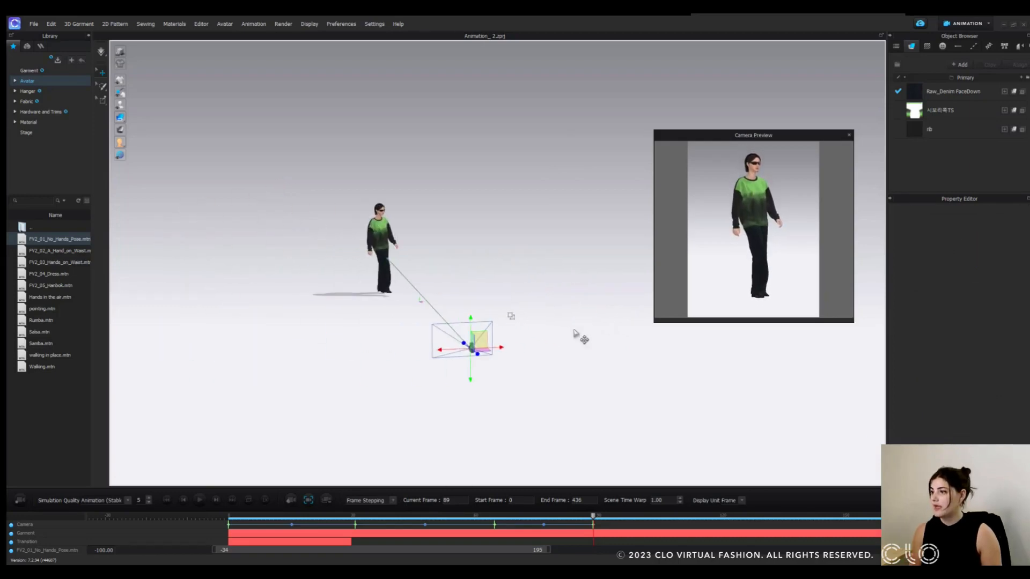
{"action": "left_click_drag", "start_coordinate": [498, 346], "coordinate": [420, 349]}
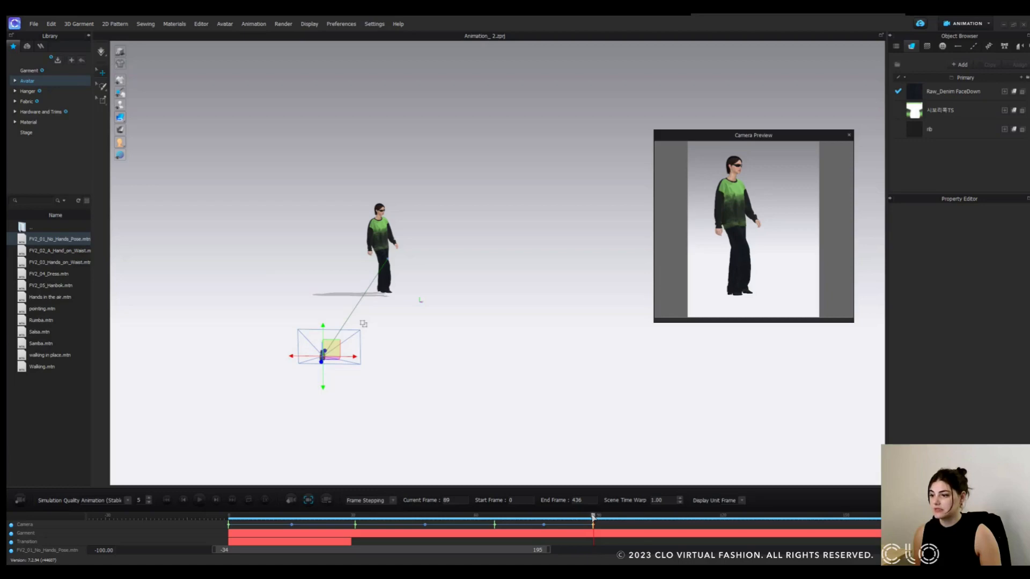
At frame 106, pull the camera back from the avatar to about X -8444, Z 7364, and turn on Show Camera Path.
{"action": "left_click_drag", "start_coordinate": [593, 517], "coordinate": [664, 519]}
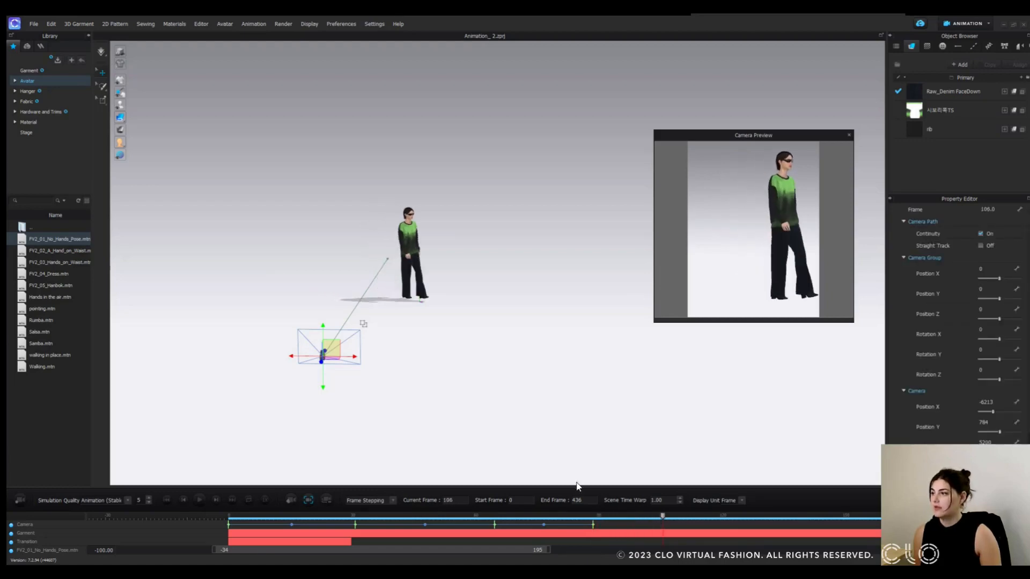
{"action": "left_click_drag", "start_coordinate": [321, 363], "coordinate": [319, 396]}
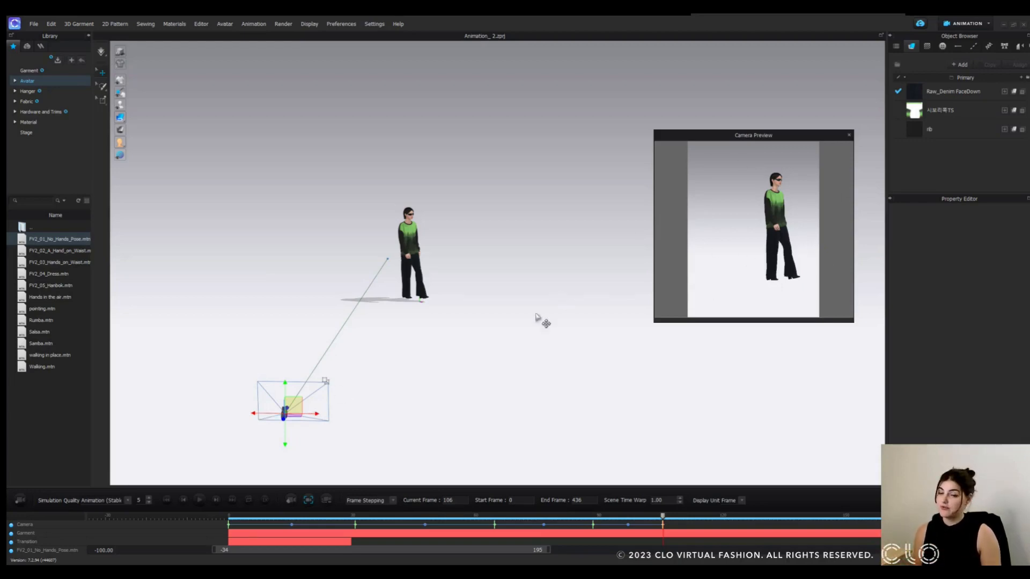
{"action": "left_click", "coordinate": [324, 501]}
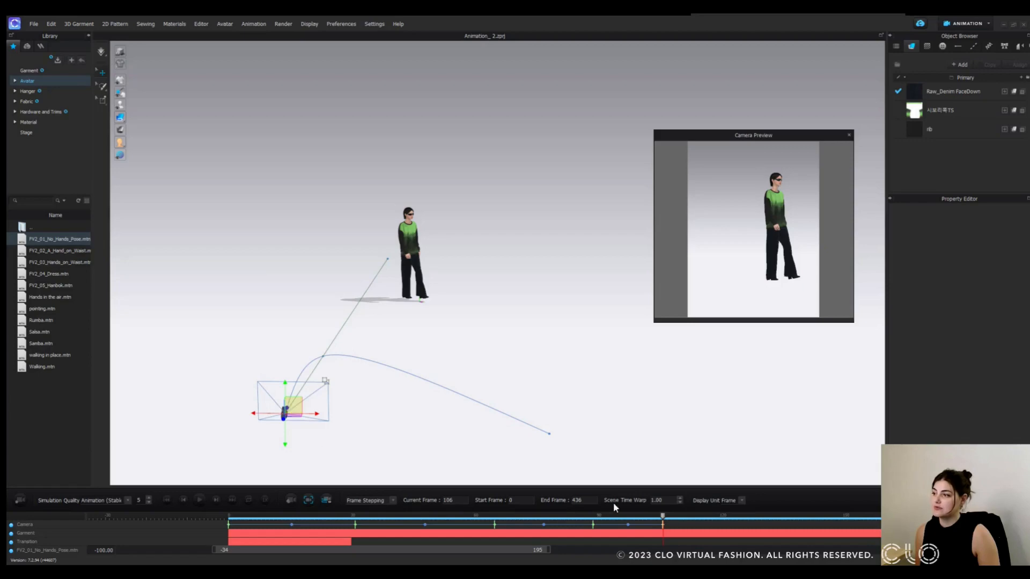
Set the Camera Position X to -8586 at frame 105.
{"action": "mouse_move", "coordinate": [663, 517]}
{"action": "left_mouse_down"}
{"action": "mouse_move", "coordinate": [399, 516]}
{"action": "mouse_move", "coordinate": [663, 527]}
{"action": "left_mouse_up"}
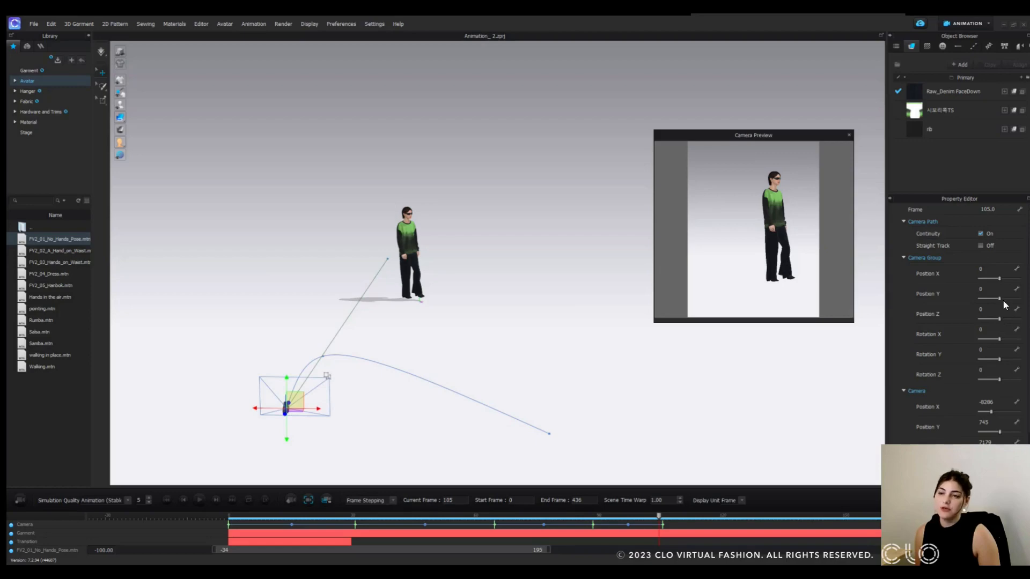
{"action": "scroll", "coordinate": [956, 421], "scroll_direction": "down", "scroll_amount": 1}
{"action": "scroll", "coordinate": [955, 421], "scroll_direction": "down", "scroll_amount": 1}
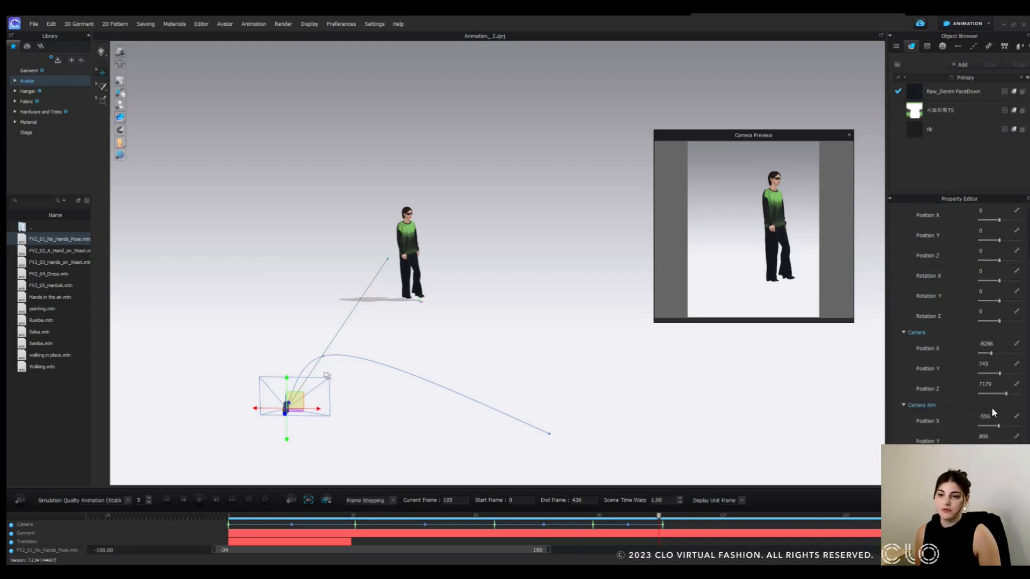
{"action": "left_click_drag", "start_coordinate": [990, 354], "coordinate": [1012, 360]}
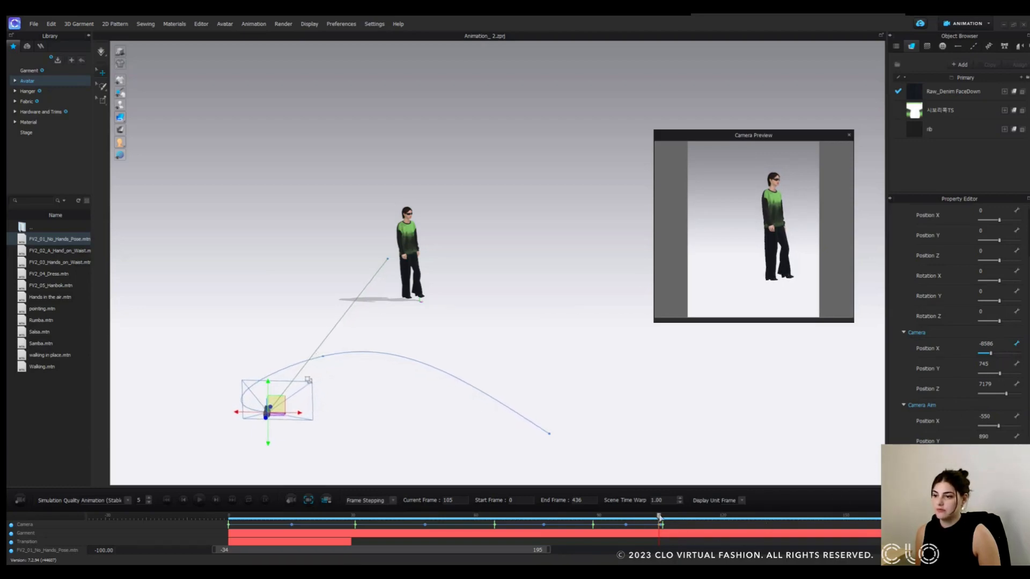
At frame 121, set the Camera Position to X -11208, Y 2417 and Z 14285.
{"action": "left_click_drag", "start_coordinate": [660, 517], "coordinate": [724, 518]}
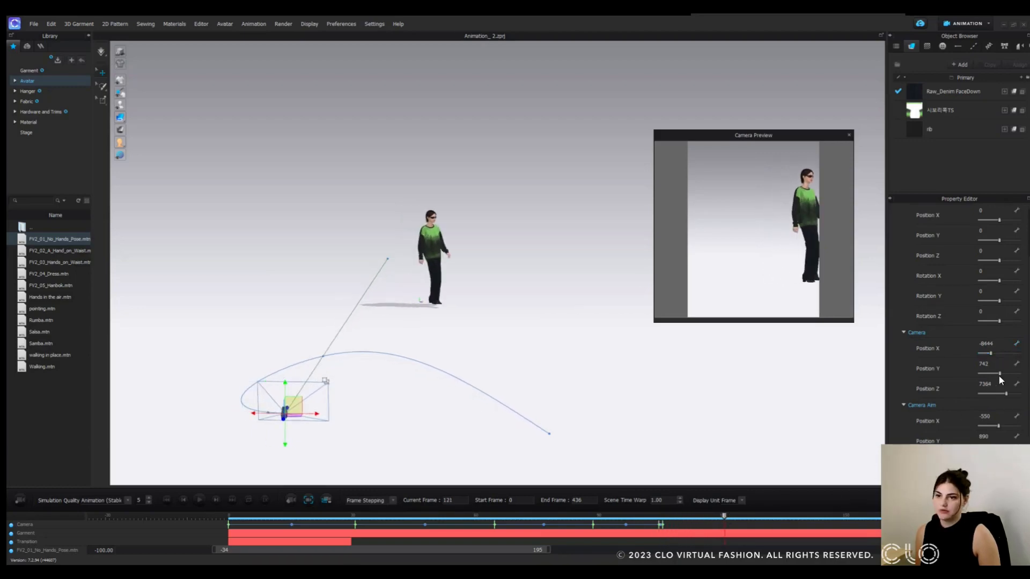
{"action": "left_click_drag", "start_coordinate": [999, 373], "coordinate": [1014, 393]}
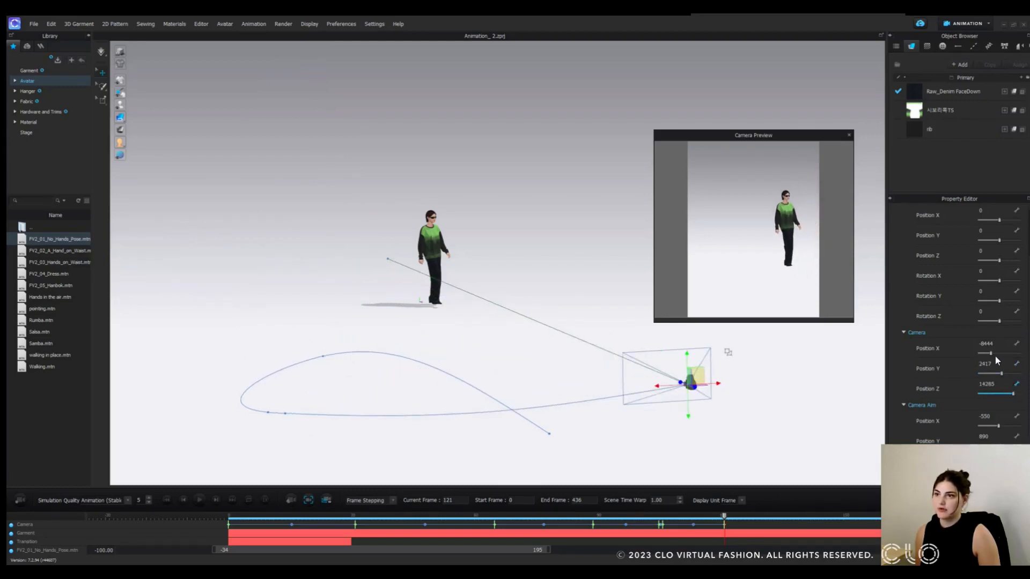
{"action": "left_click_drag", "start_coordinate": [989, 355], "coordinate": [754, 352]}
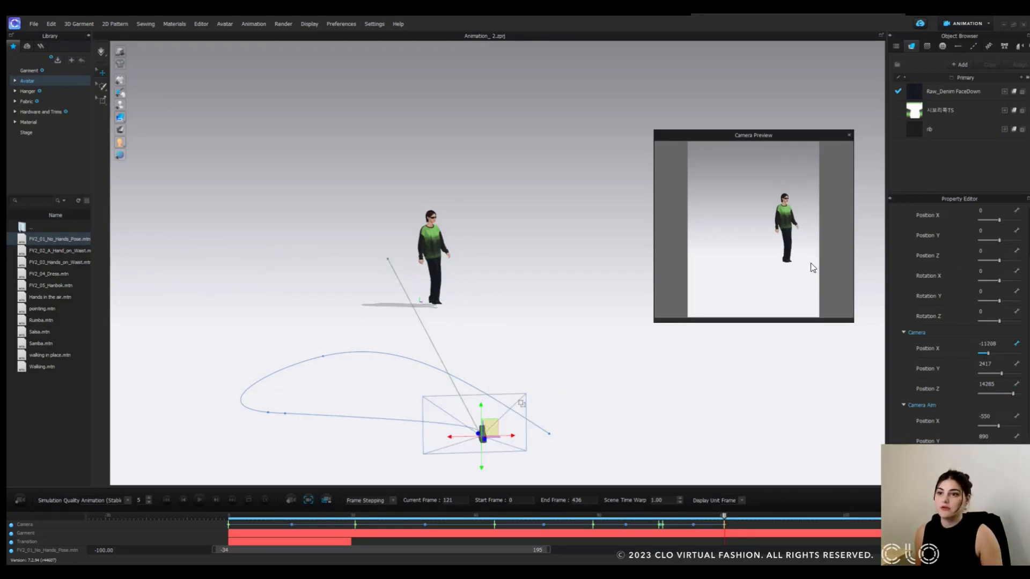
Move the camera aim onto the avatar at frame 121, setting Camera Aim X to -220 and Y to 1338, and keyframe it.
{"action": "left_click", "coordinate": [387, 261]}
{"action": "left_click_drag", "start_coordinate": [388, 260], "coordinate": [452, 269]}
{"action": "left_click", "coordinate": [461, 276]}
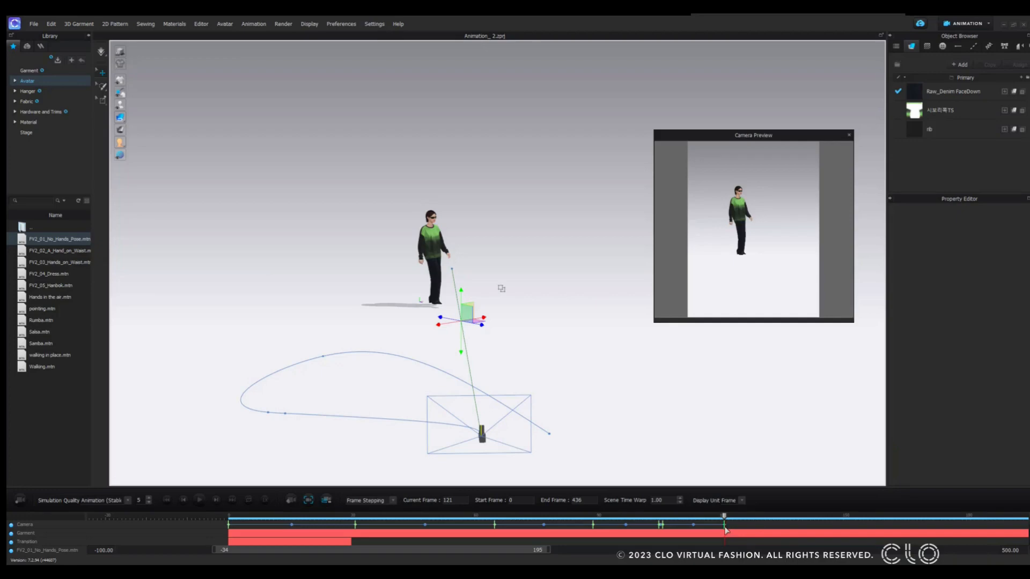
{"action": "left_click", "coordinate": [725, 527]}
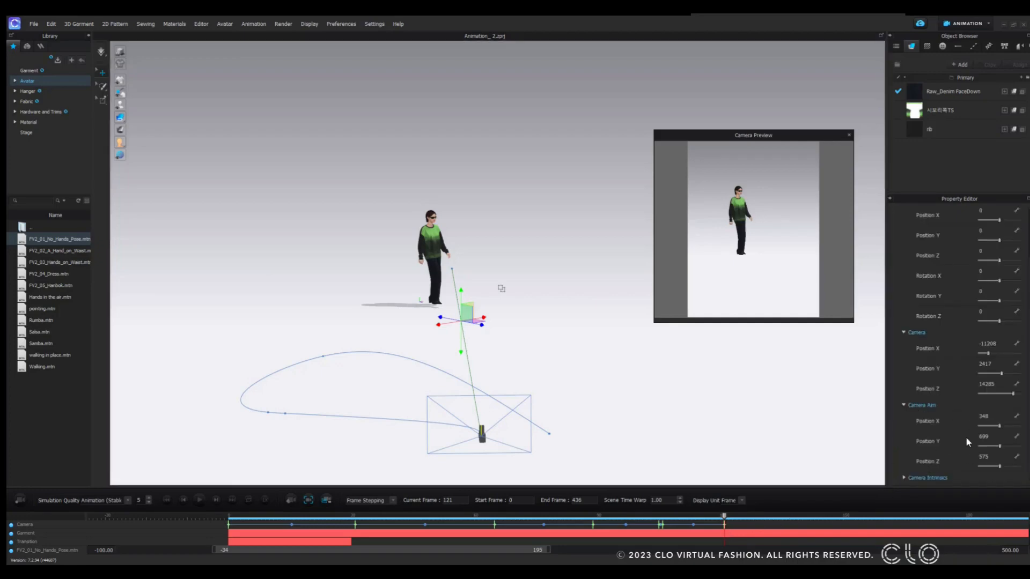
{"action": "left_click_drag", "start_coordinate": [998, 426], "coordinate": [998, 443]}
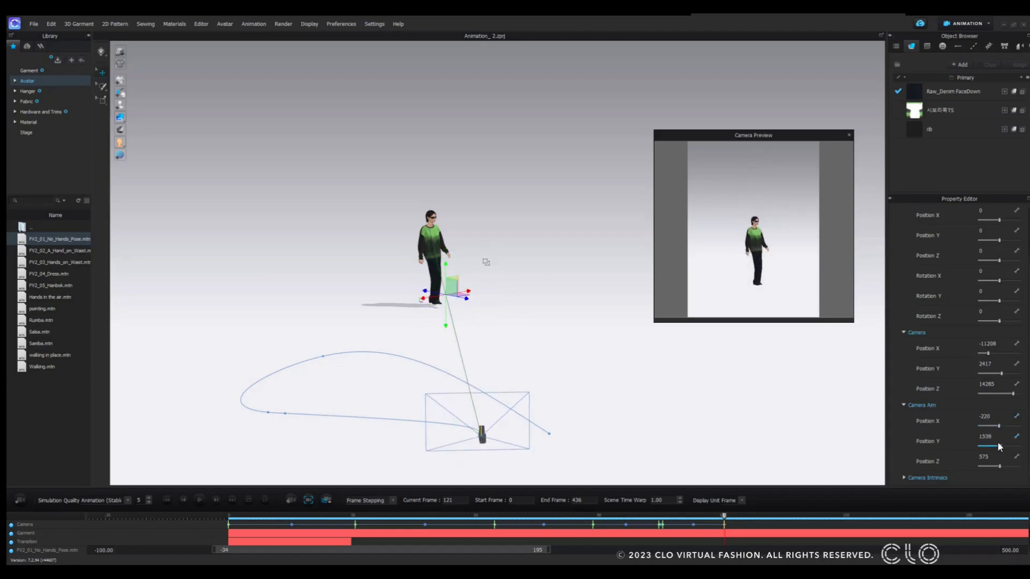
{"action": "left_click", "coordinate": [291, 502]}
At frame 143, set Camera Aim Position X and Y to 659 and add a camera keyframe.
{"action": "left_click_drag", "start_coordinate": [725, 517], "coordinate": [814, 516]}
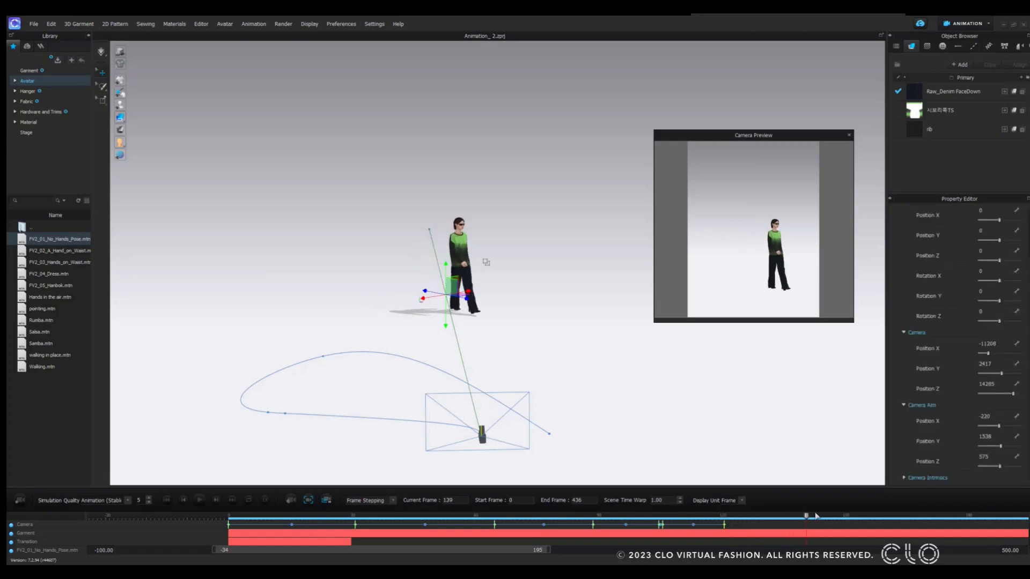
{"action": "left_click_drag", "start_coordinate": [999, 446], "coordinate": [1002, 423]}
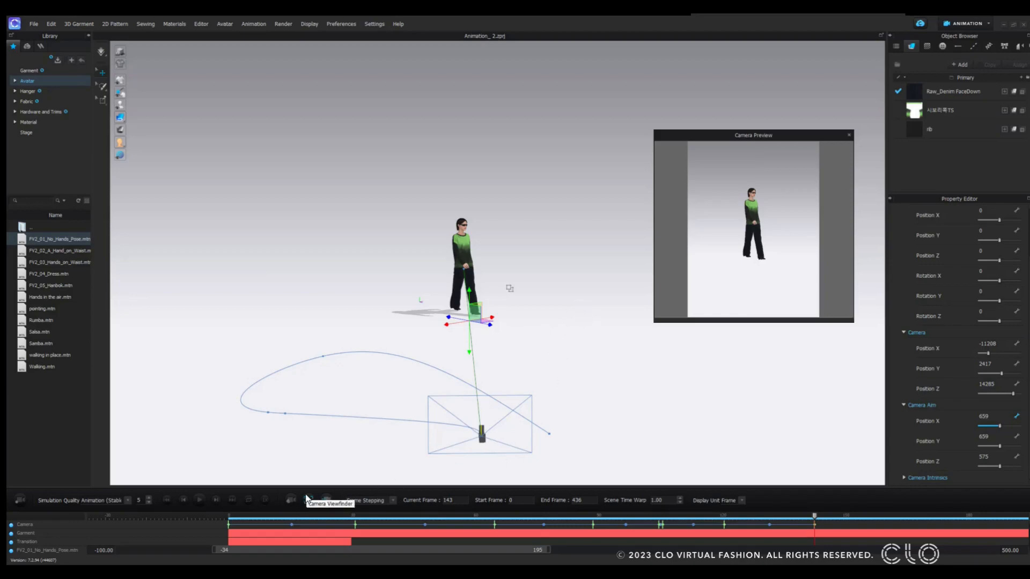
{"action": "left_click", "coordinate": [290, 500]}
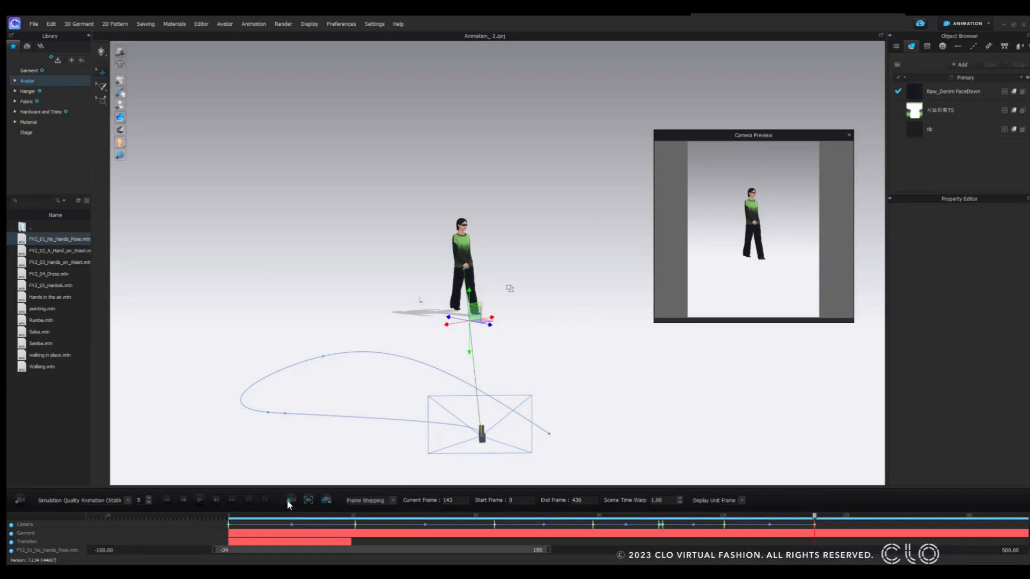
At frame 177, reposition the camera to about X -10254, Y 3504, Z 15229, moving the Camera Preview out of its way.
{"action": "left_click_drag", "start_coordinate": [815, 517], "coordinate": [956, 517]}
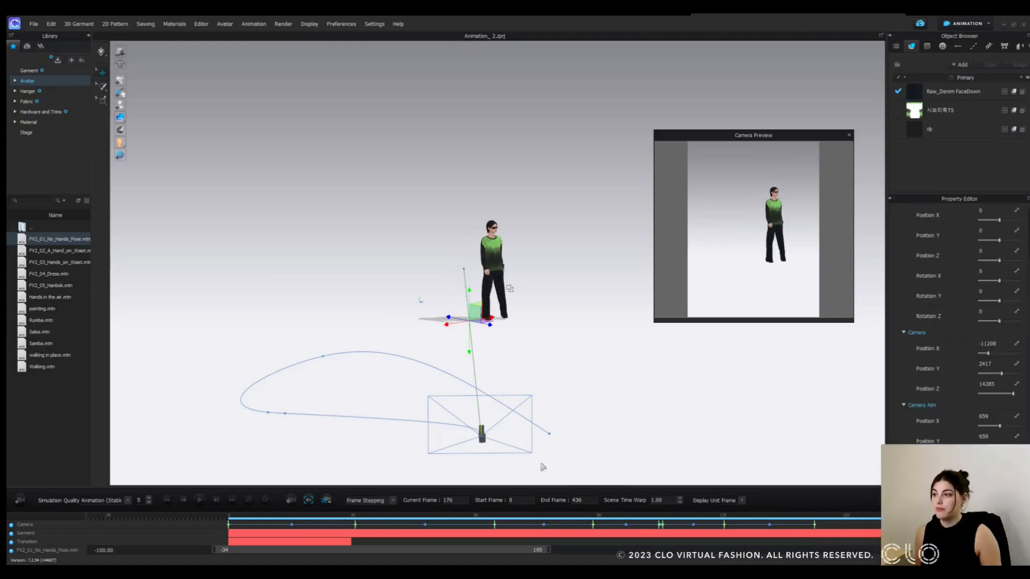
{"action": "left_click", "coordinate": [537, 441]}
{"action": "left_click", "coordinate": [482, 433]}
{"action": "left_click_drag", "start_coordinate": [512, 434], "coordinate": [783, 351]}
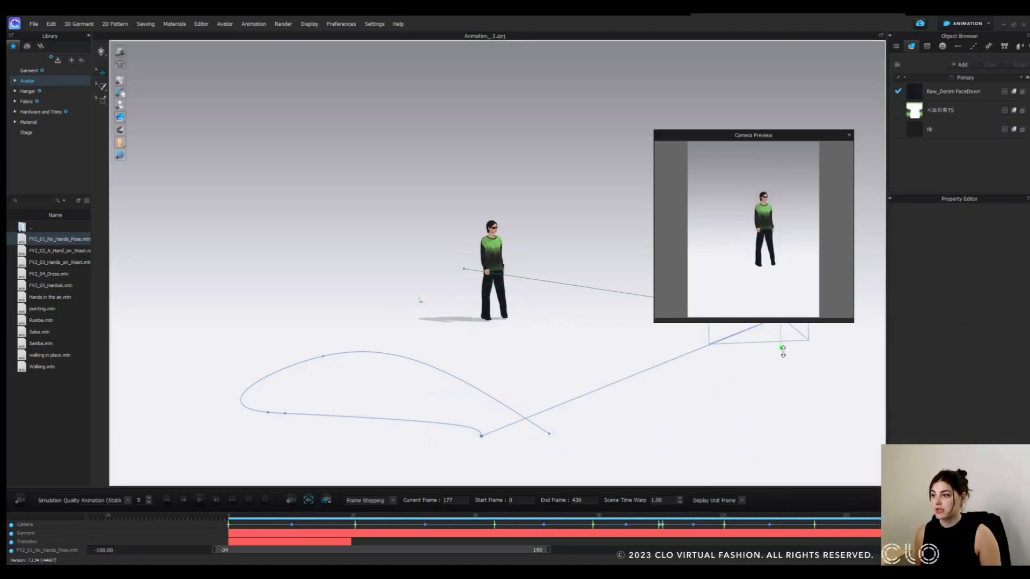
{"action": "left_click_drag", "start_coordinate": [991, 353], "coordinate": [973, 354]}
{"action": "mouse_move", "coordinate": [1000, 426]}
{"action": "left_mouse_down"}
{"action": "mouse_move", "coordinate": [980, 426]}
{"action": "mouse_move", "coordinate": [1002, 428]}
{"action": "left_mouse_up"}
{"action": "left_click_drag", "start_coordinate": [479, 551], "coordinate": [604, 550]}
{"action": "left_click_drag", "start_coordinate": [795, 135], "coordinate": [816, 58]}
{"action": "left_click_drag", "start_coordinate": [777, 307], "coordinate": [644, 306]}
Move the camera aim beside the avatar at frame 177, to about X -442, Y 843, so the Camera Preview frames the full figure.
{"action": "left_click", "coordinate": [513, 261]}
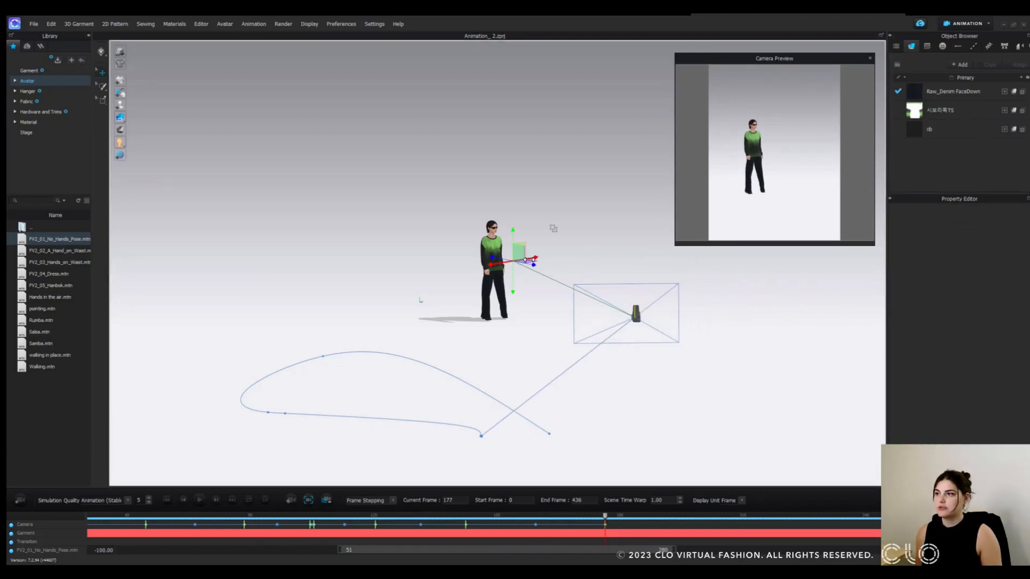
{"action": "left_click_drag", "start_coordinate": [529, 261], "coordinate": [505, 264]}
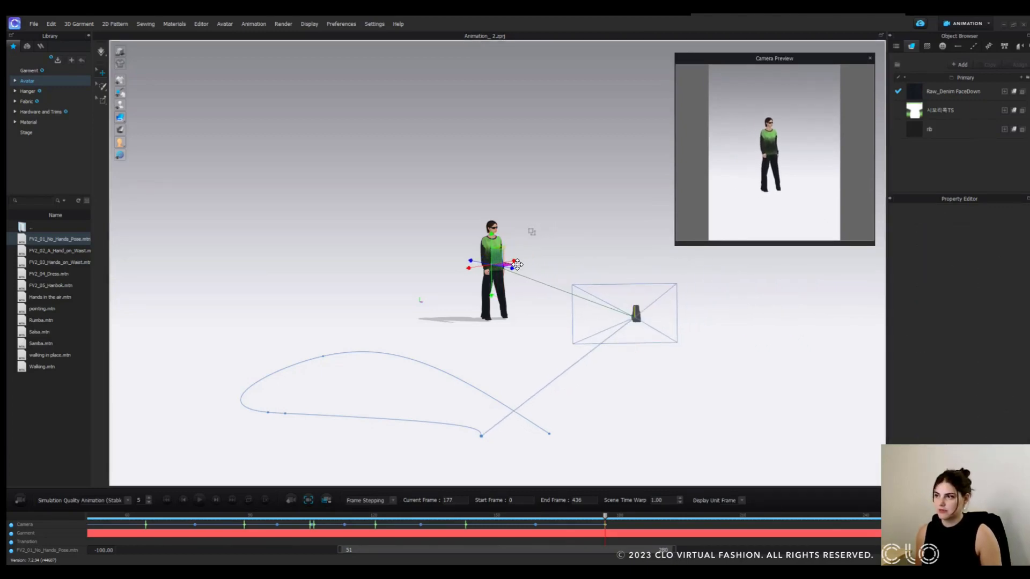
{"action": "right_click_drag", "start_coordinate": [518, 291], "coordinate": [561, 267]}
{"action": "left_click_drag", "start_coordinate": [553, 264], "coordinate": [656, 260]}
{"action": "right_click_drag", "start_coordinate": [657, 259], "coordinate": [715, 300]}
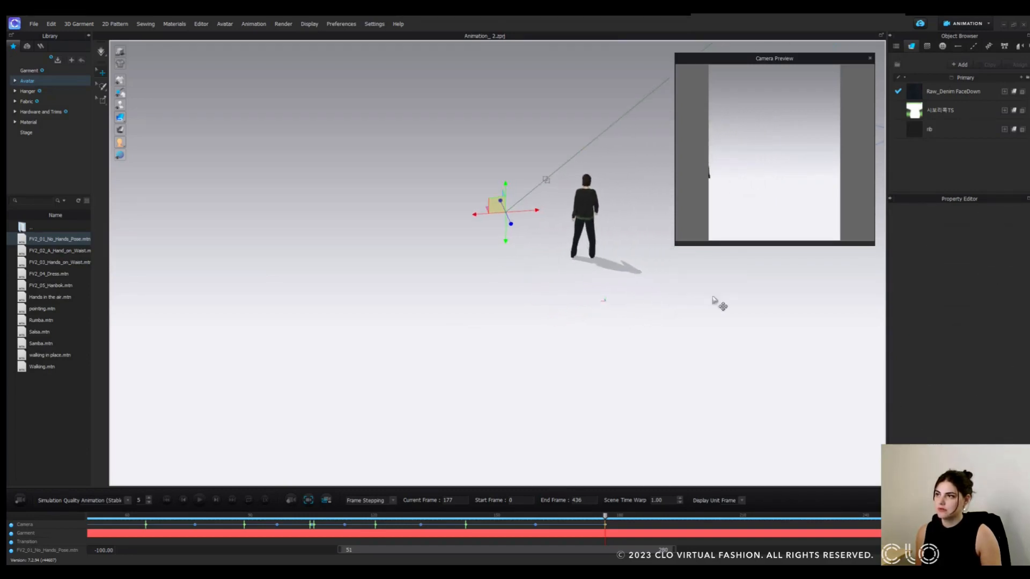
{"action": "left_click_drag", "start_coordinate": [524, 213], "coordinate": [596, 212]}
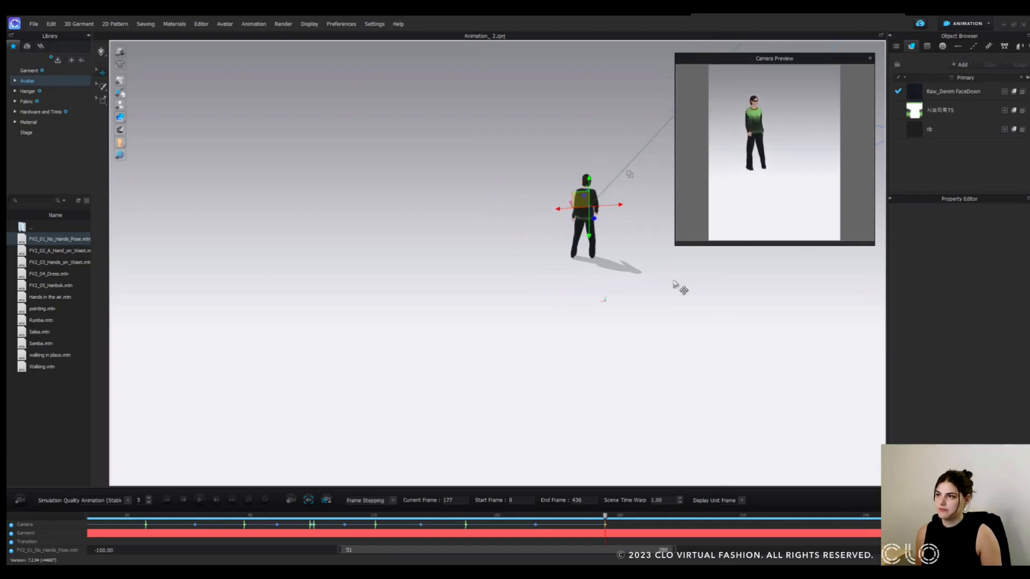
{"action": "right_click_drag", "start_coordinate": [678, 287], "coordinate": [531, 268]}
{"action": "left_click_drag", "start_coordinate": [472, 211], "coordinate": [472, 203]}
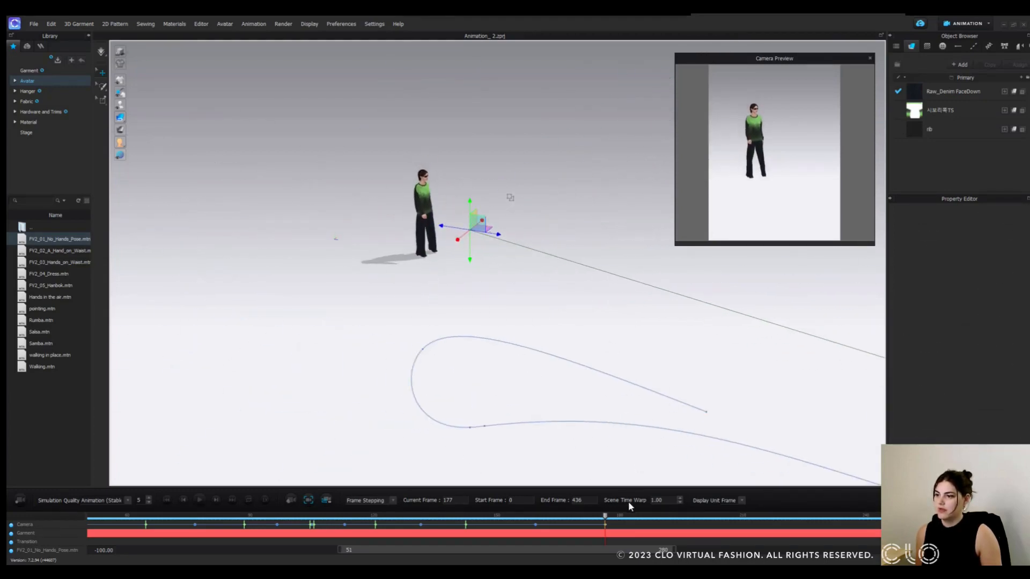
Advance the walk to about frame 200, bring the avatar and whole camera path into view, and add a camera keyframe there.
{"action": "left_click_drag", "start_coordinate": [606, 519], "coordinate": [679, 520]}
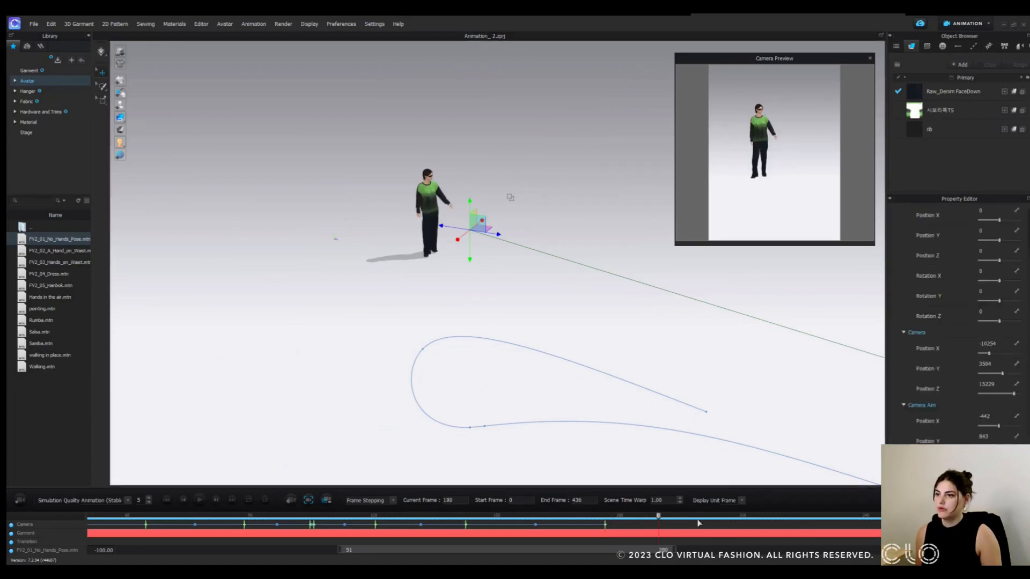
{"action": "scroll", "coordinate": [696, 406], "scroll_direction": "down", "scroll_amount": 4}
{"action": "middle_click_drag", "start_coordinate": [692, 412], "coordinate": [653, 430]}
{"action": "right_click_drag", "start_coordinate": [652, 430], "coordinate": [633, 418]}
{"action": "middle_click_drag", "start_coordinate": [633, 419], "coordinate": [693, 424]}
{"action": "right_click_drag", "start_coordinate": [570, 423], "coordinate": [583, 421]}
{"action": "double_click", "coordinate": [701, 524]}
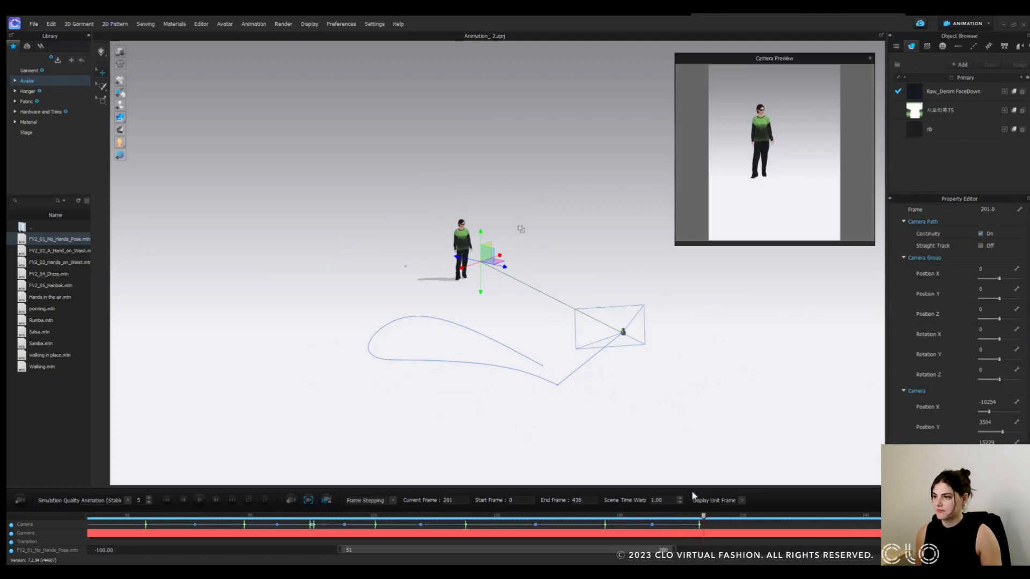
Examine the shape of the camera path around the scene, and go back to the camera keyframe at frame 65.
{"action": "scroll", "coordinate": [556, 322], "scroll_direction": "up", "scroll_amount": 4}
{"action": "scroll", "coordinate": [556, 321], "scroll_direction": "up", "scroll_amount": 2}
{"action": "mouse_move", "coordinate": [581, 335]}
{"action": "right_mouse_down"}
{"action": "mouse_move", "coordinate": [595, 322]}
{"action": "mouse_move", "coordinate": [577, 333]}
{"action": "right_mouse_up"}
{"action": "middle_click_drag", "start_coordinate": [577, 333], "coordinate": [222, 333]}
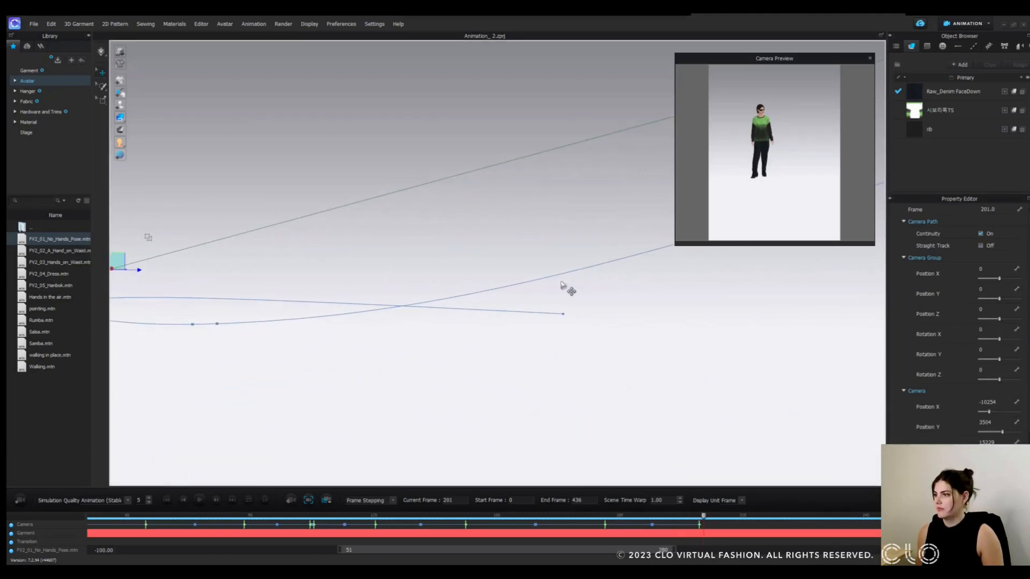
{"action": "scroll", "coordinate": [561, 286], "scroll_direction": "down", "scroll_amount": 4}
{"action": "right_click_drag", "start_coordinate": [550, 290], "coordinate": [545, 303]}
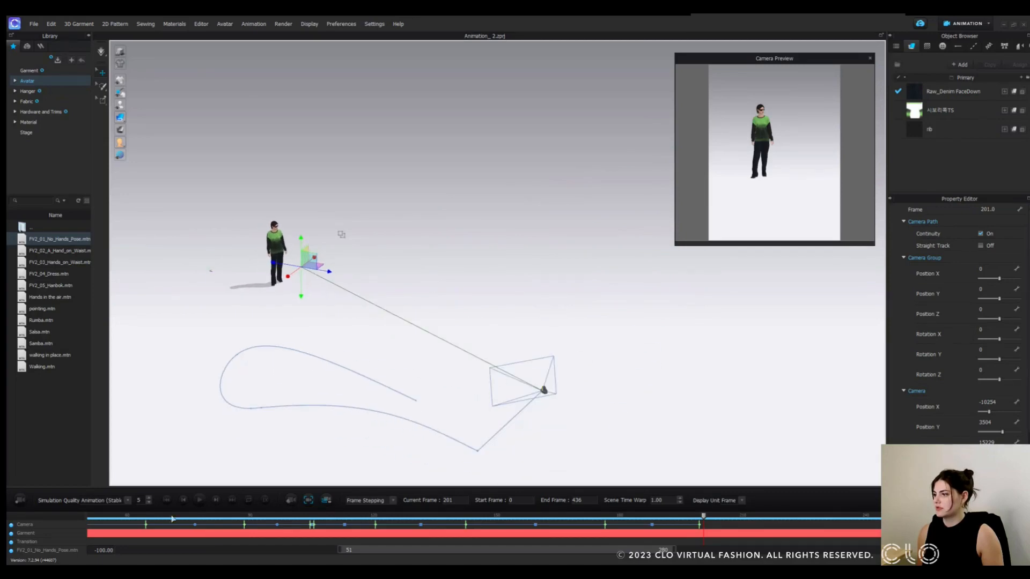
{"action": "left_click", "coordinate": [146, 525]}
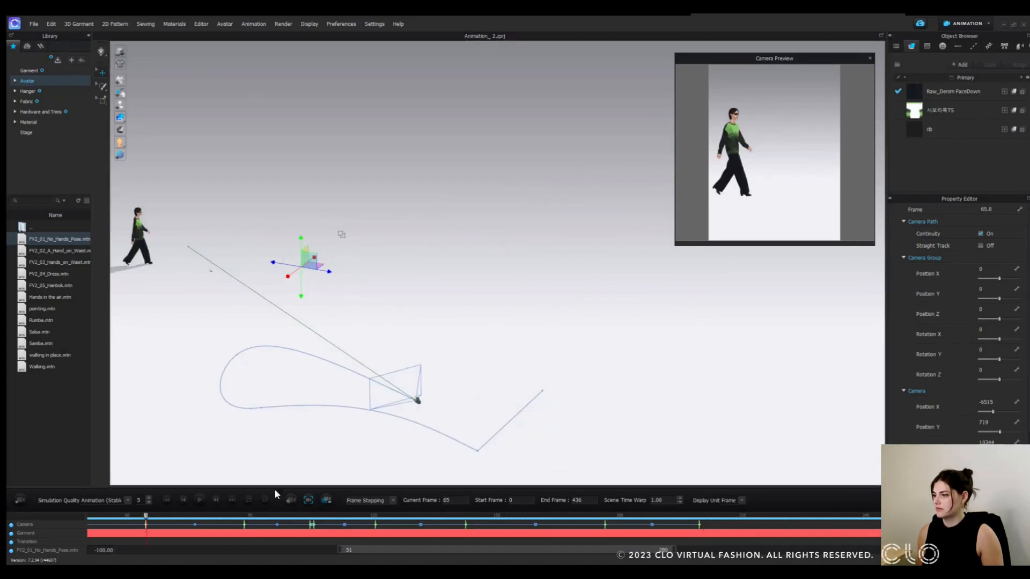
Turn on Straight Track for the camera keyframe at frame 89, and scrub the walk to frame 151 to check the path.
{"action": "left_click", "coordinate": [244, 525]}
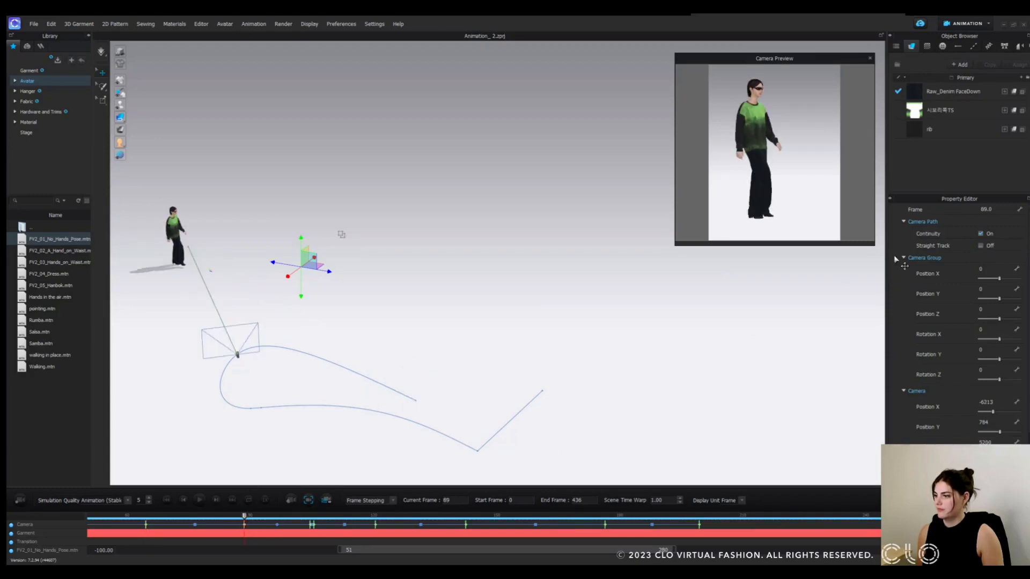
{"action": "left_click", "coordinate": [981, 246]}
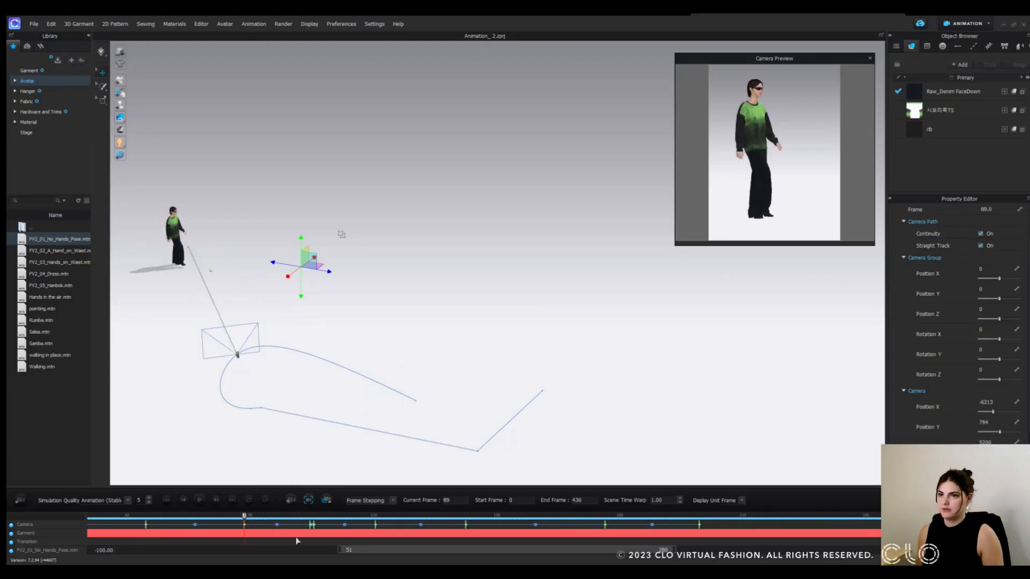
{"action": "left_click_drag", "start_coordinate": [392, 550], "coordinate": [329, 555]}
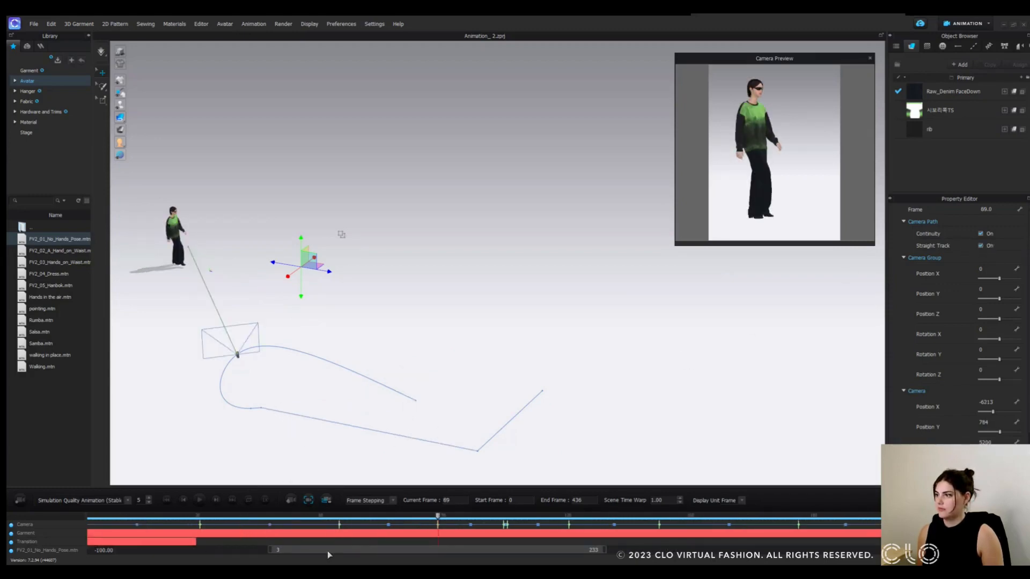
{"action": "left_click", "coordinate": [199, 526]}
{"action": "left_click", "coordinate": [199, 525]}
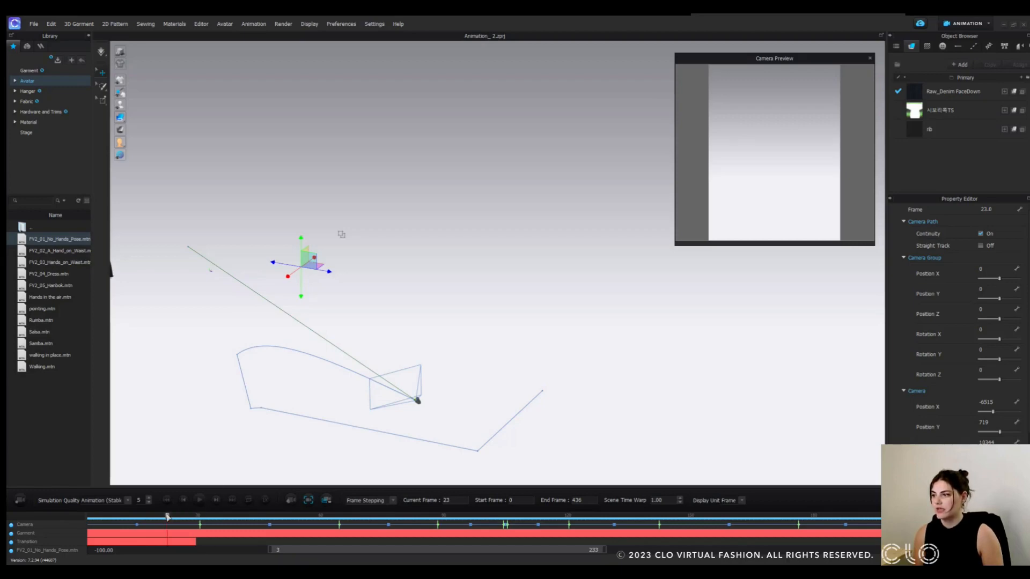
{"action": "left_click_drag", "start_coordinate": [168, 517], "coordinate": [691, 521]}
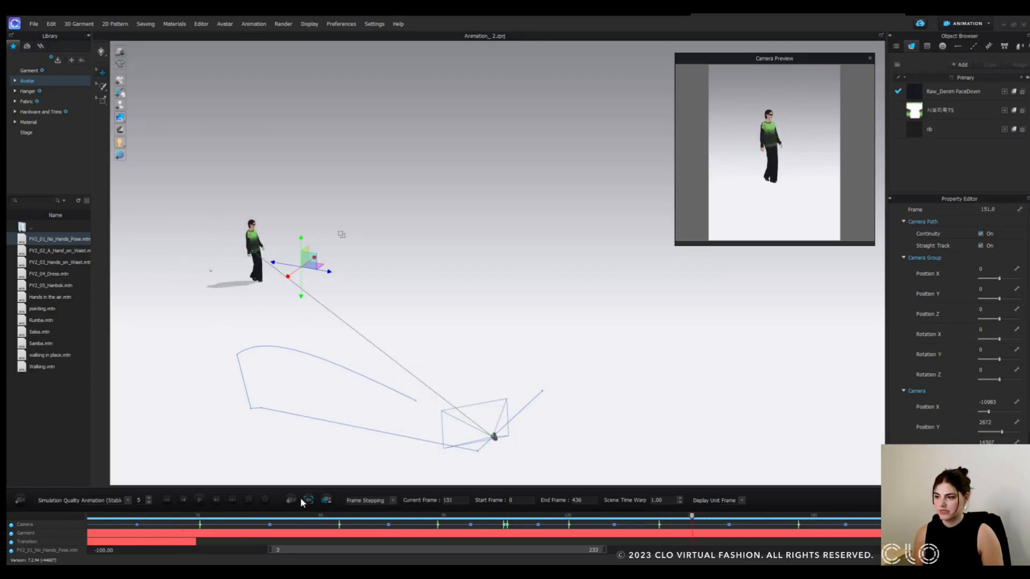
Delete the existing camera track and open the camera motion file Camrea.cak from the Desktop.
{"action": "left_click", "coordinate": [54, 523]}
{"action": "key", "text": "Delete"}
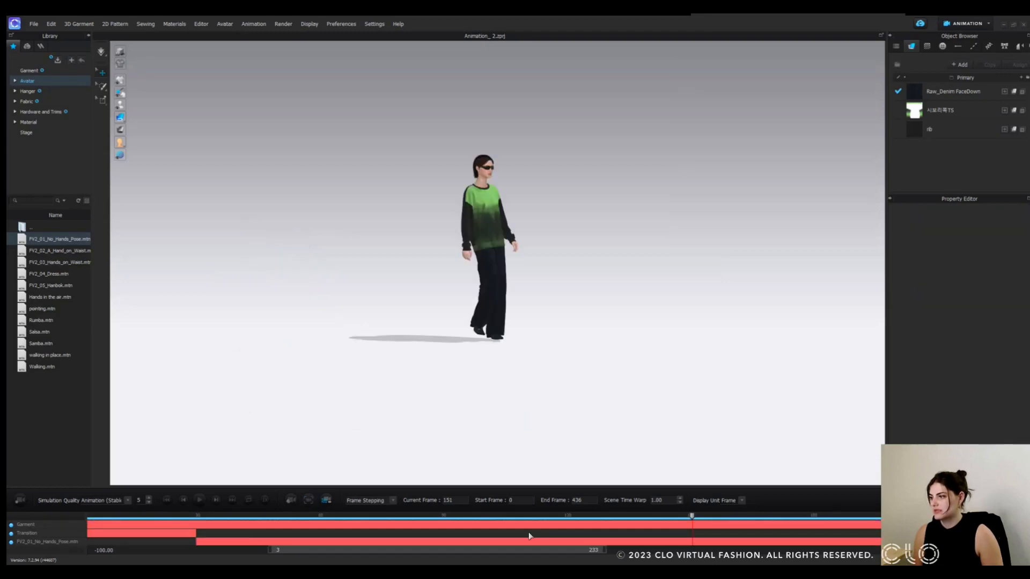
{"action": "left_click", "coordinate": [34, 23]}
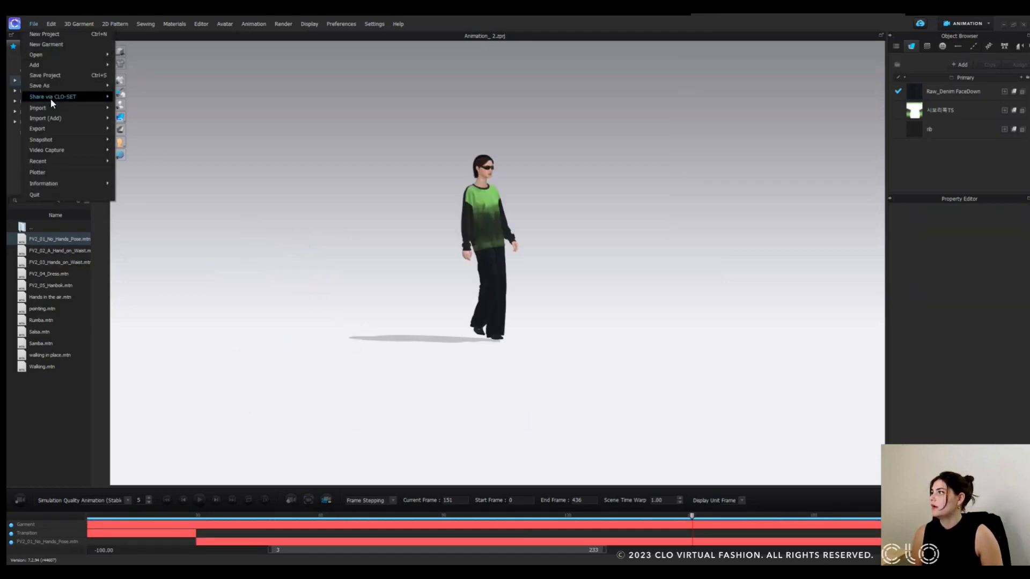
{"action": "mouse_move", "coordinate": [69, 54]}
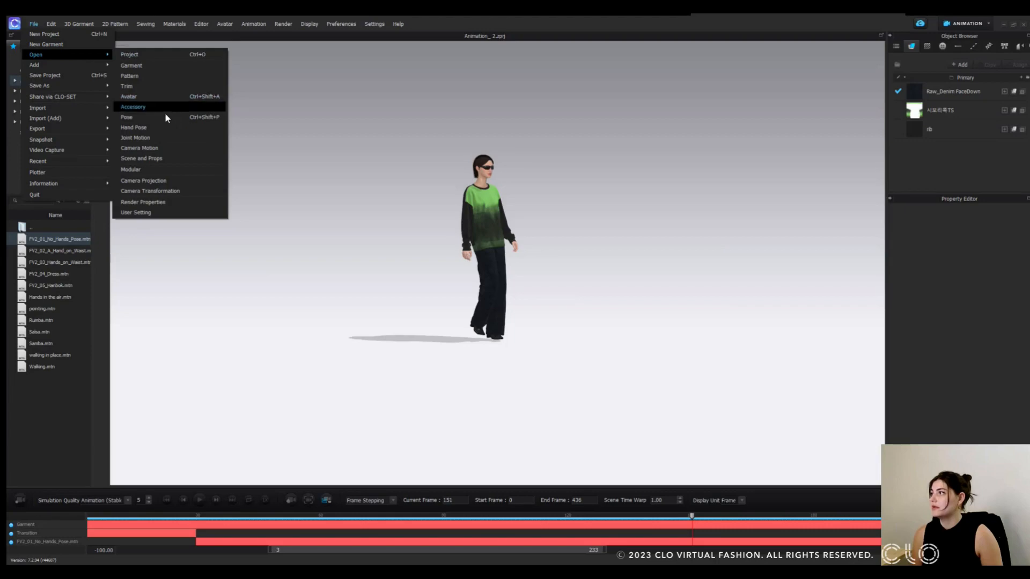
{"action": "left_click", "coordinate": [159, 148]}
{"action": "left_click", "coordinate": [50, 134]}
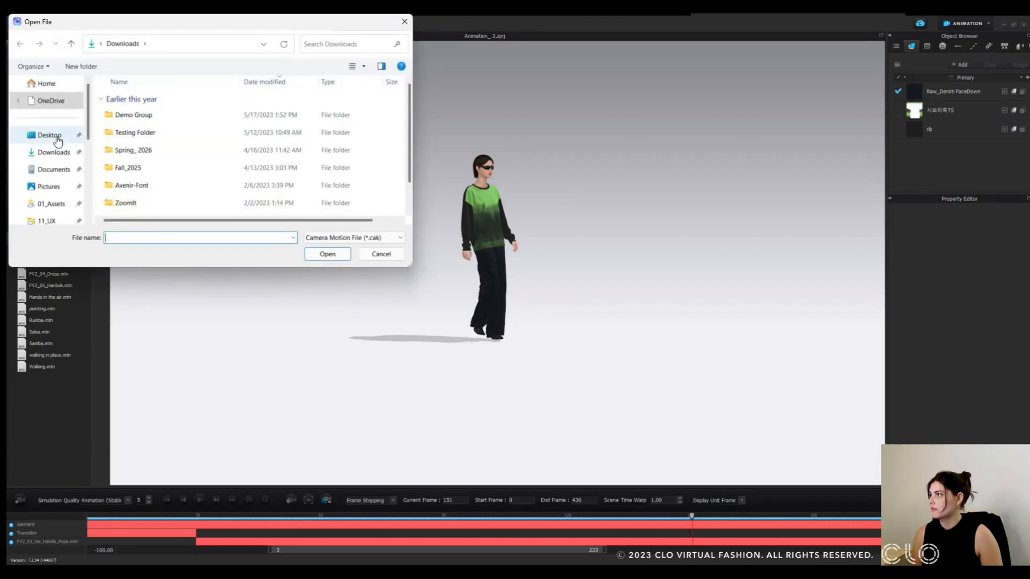
{"action": "left_click", "coordinate": [316, 110]}
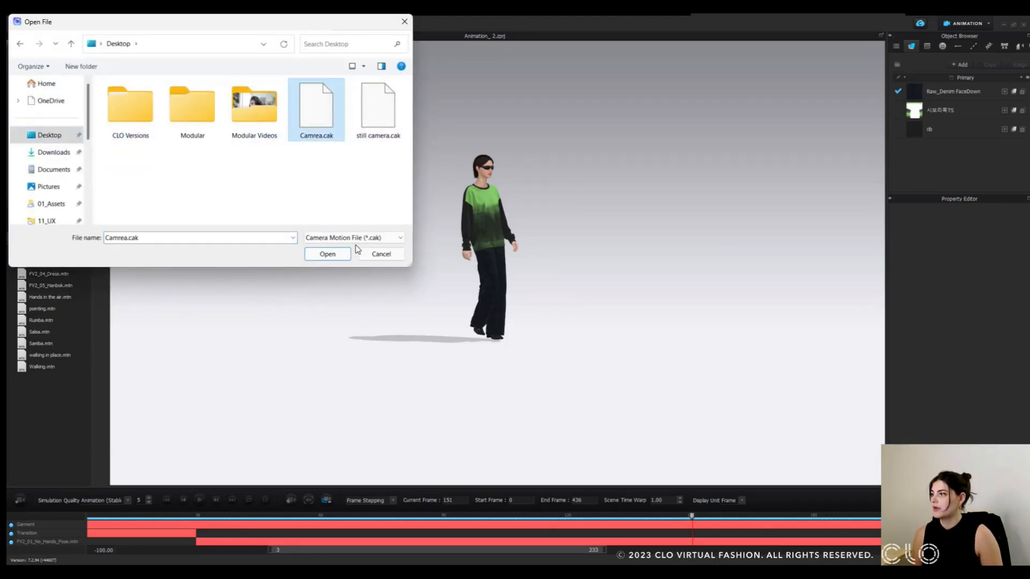
{"action": "left_click", "coordinate": [338, 253]}
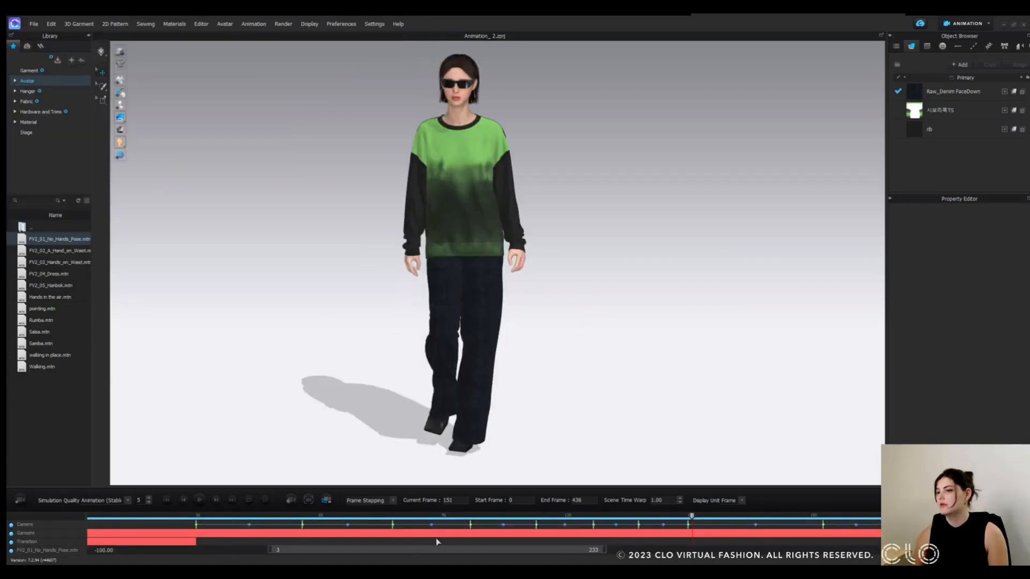
Show the Camera Viewfinder, bring the loaded camera path into view, and scrub the walk from about frame 76 to 94.
{"action": "left_click_drag", "start_coordinate": [692, 517], "coordinate": [420, 517]}
{"action": "left_click_drag", "start_coordinate": [395, 518], "coordinate": [358, 510]}
{"action": "left_click", "coordinate": [309, 500]}
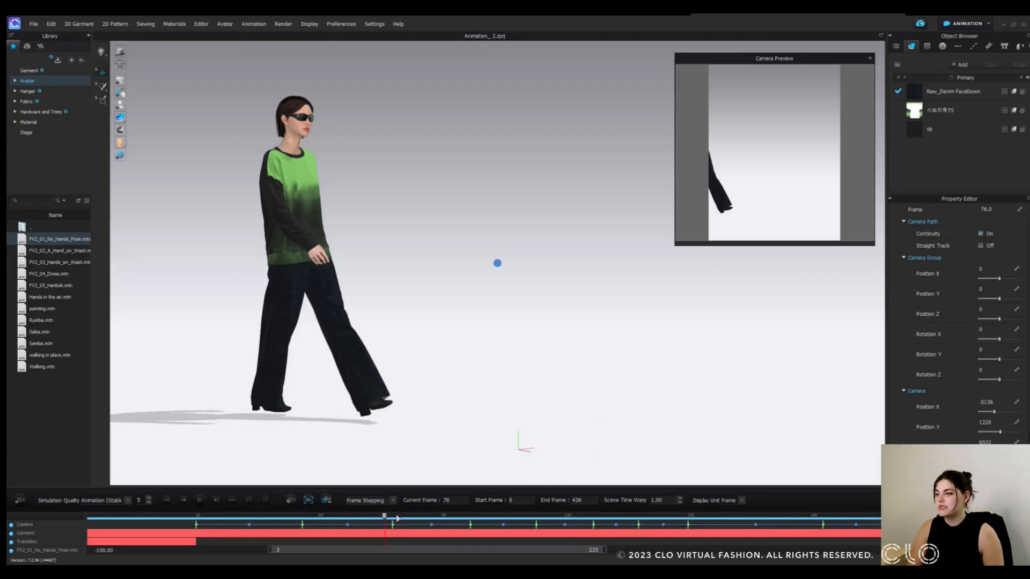
{"action": "left_click_drag", "start_coordinate": [397, 518], "coordinate": [417, 517]}
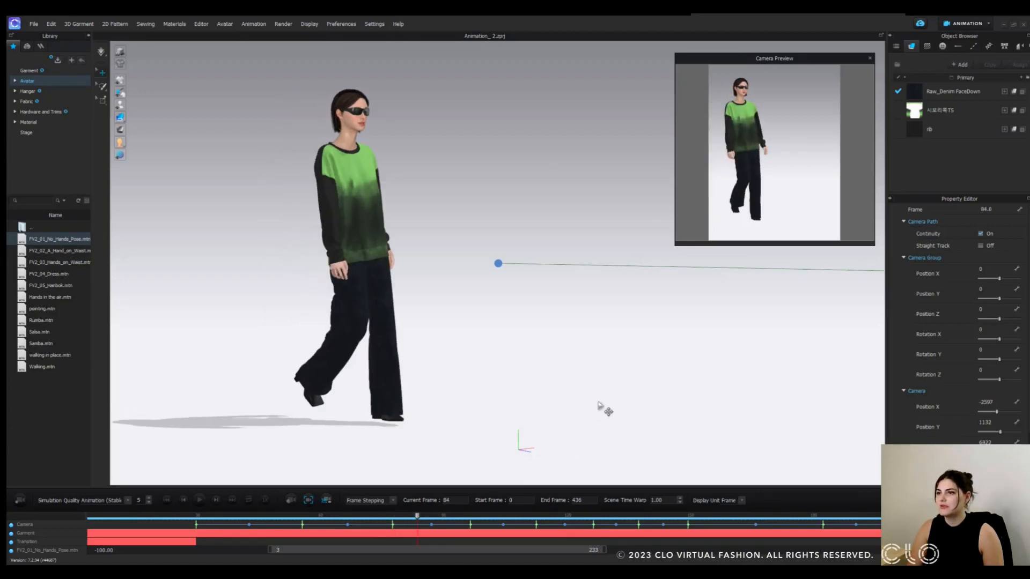
{"action": "scroll", "coordinate": [665, 373], "scroll_direction": "down", "scroll_amount": 10}
{"action": "right_click_drag", "start_coordinate": [664, 373], "coordinate": [566, 438]}
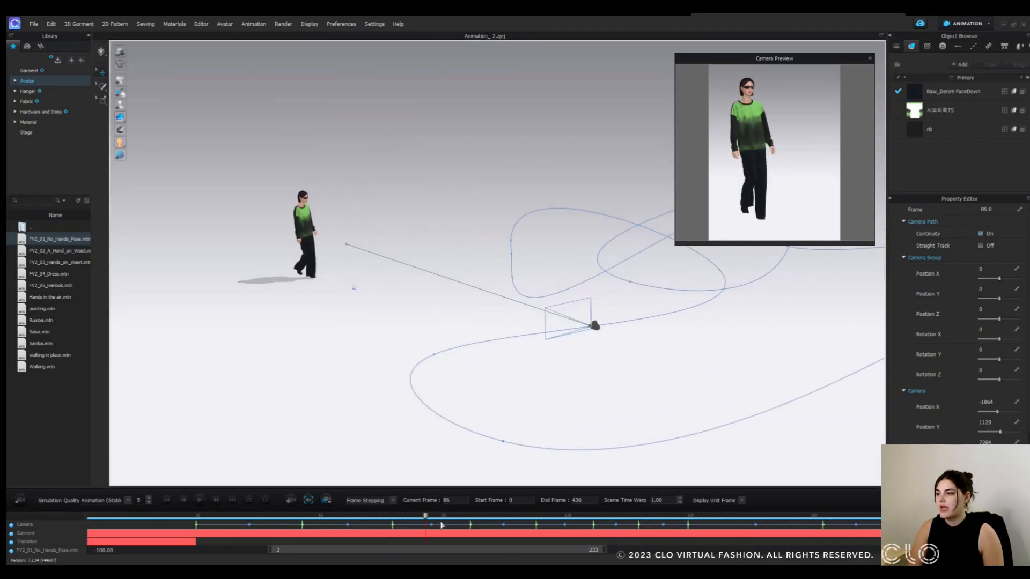
{"action": "left_click_drag", "start_coordinate": [427, 517], "coordinate": [496, 524]}
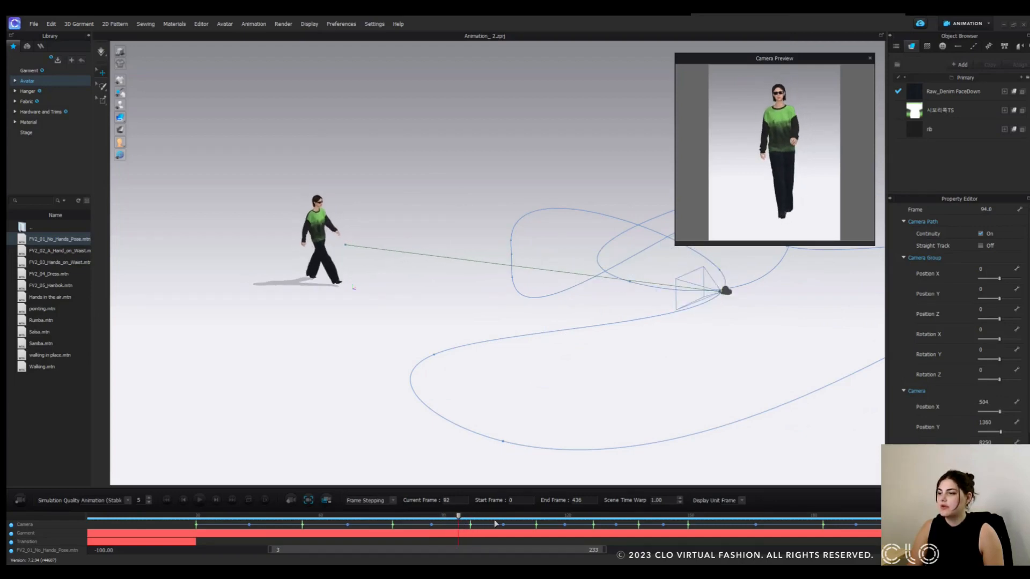
Set the camera's Position X to about -3736 at the frame 97 keyframe, and scrub back to about frame 82 and forward to check it.
{"action": "left_click", "coordinate": [471, 527]}
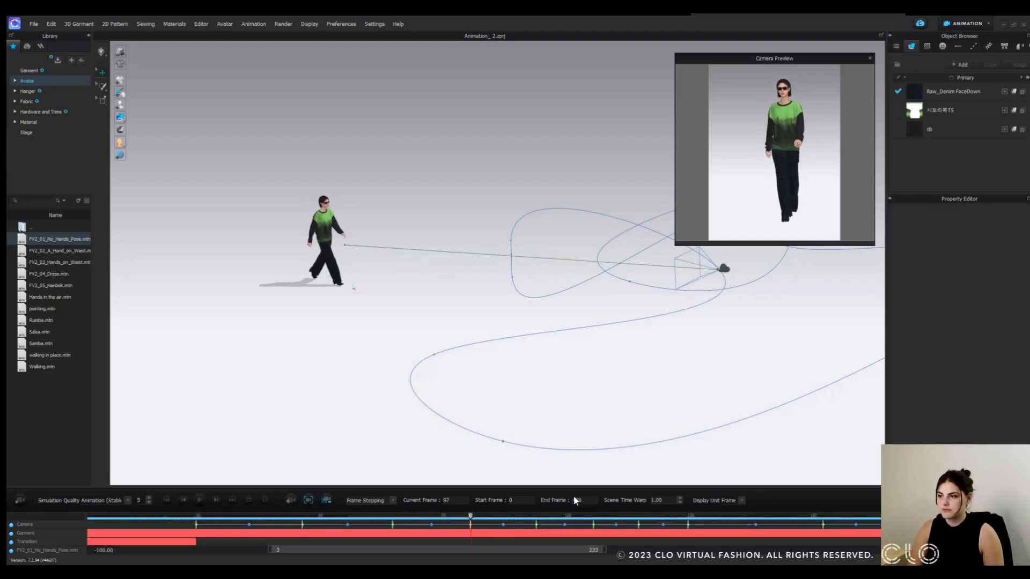
{"action": "left_click", "coordinate": [471, 526]}
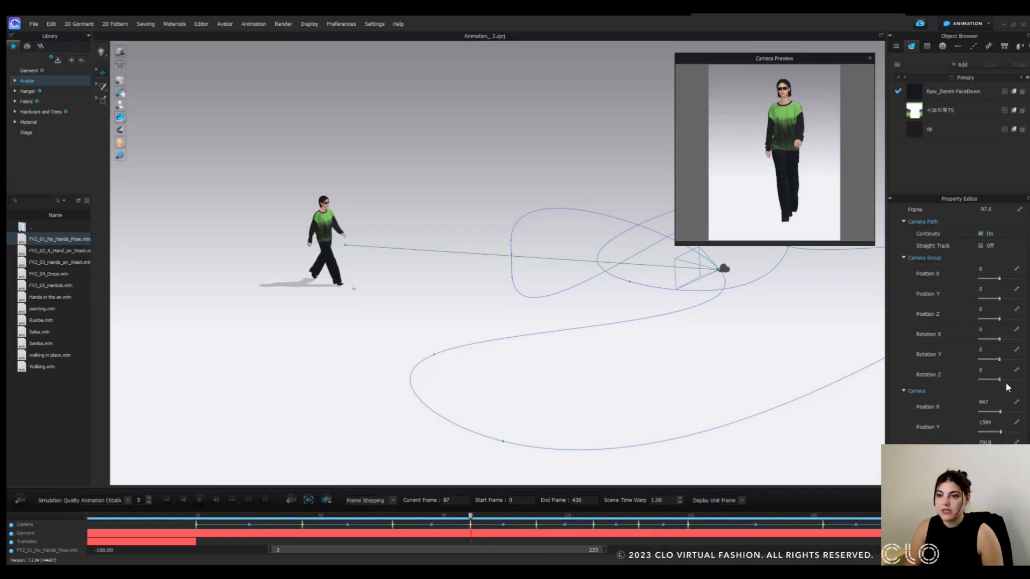
{"action": "mouse_move", "coordinate": [998, 410]}
{"action": "left_mouse_down"}
{"action": "mouse_move", "coordinate": [972, 411]}
{"action": "mouse_move", "coordinate": [995, 412]}
{"action": "left_mouse_up"}
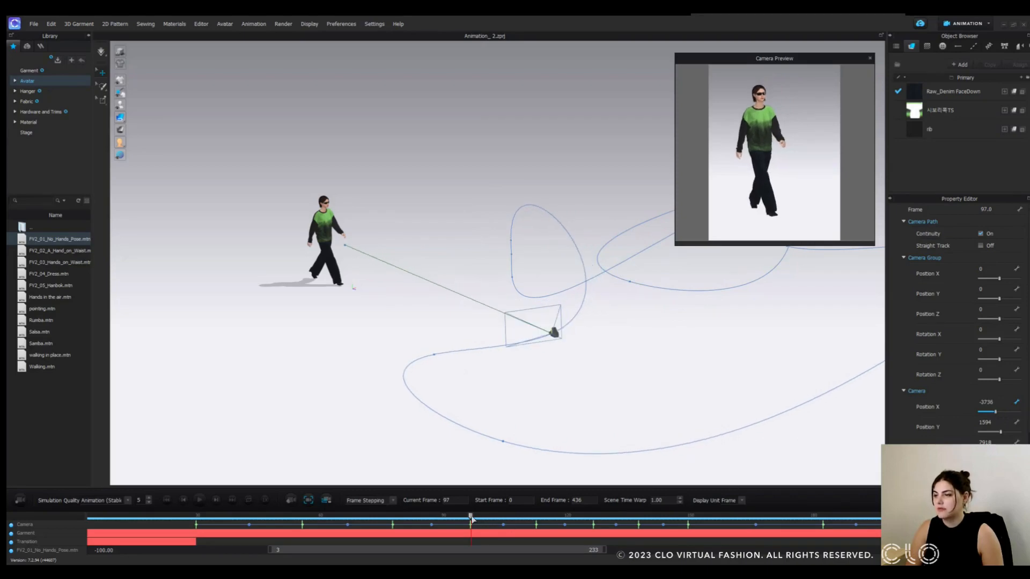
{"action": "left_click_drag", "start_coordinate": [472, 519], "coordinate": [412, 525]}
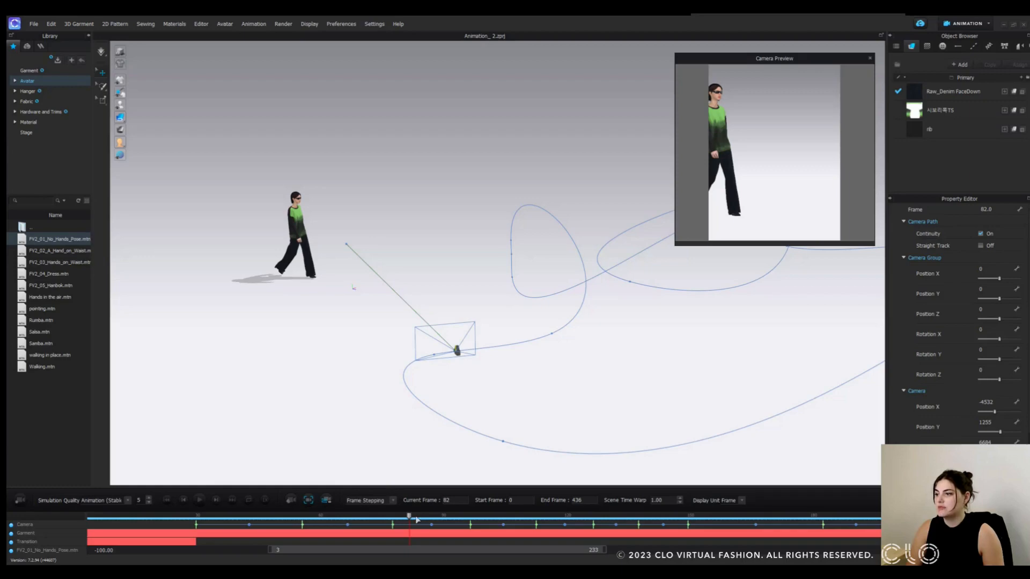
{"action": "left_click_drag", "start_coordinate": [435, 521], "coordinate": [470, 526]}
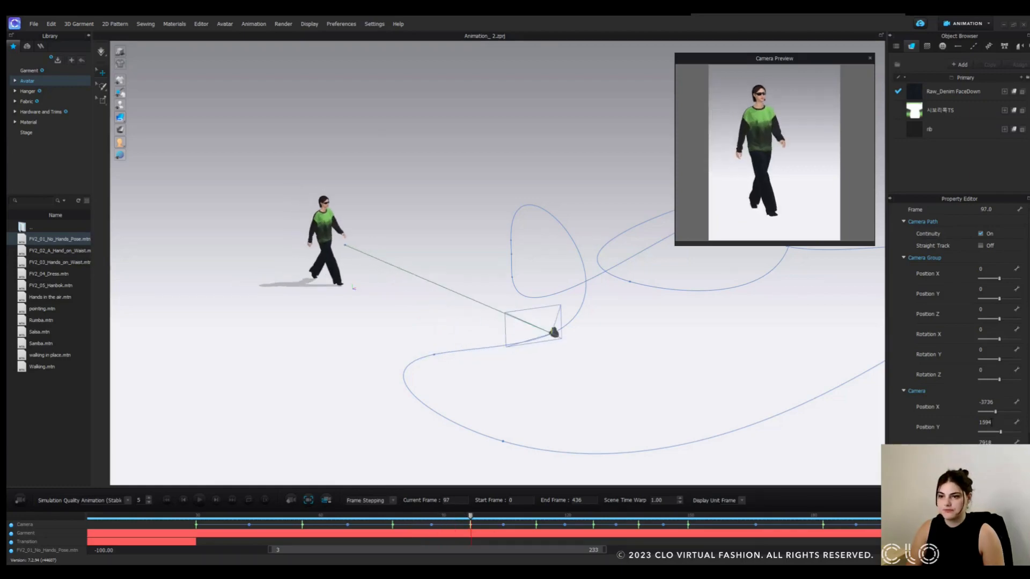
Shift the camera aim away from the avatar at frame 97, adjust it again at an earlier frame, and scrub the walk to review it.
{"action": "scroll", "coordinate": [1015, 434], "scroll_direction": "down", "scroll_amount": 2}
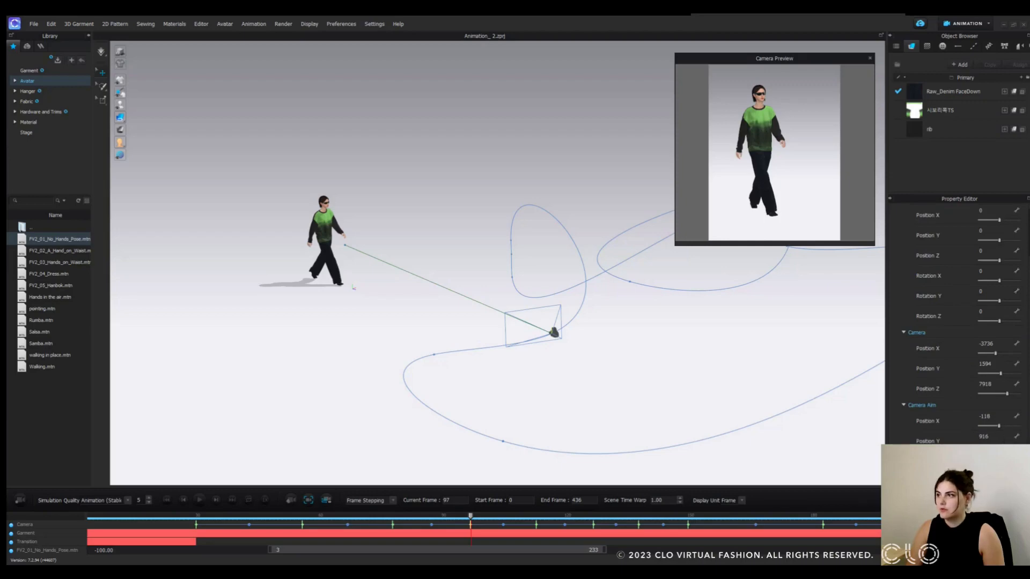
{"action": "left_click", "coordinate": [346, 247]}
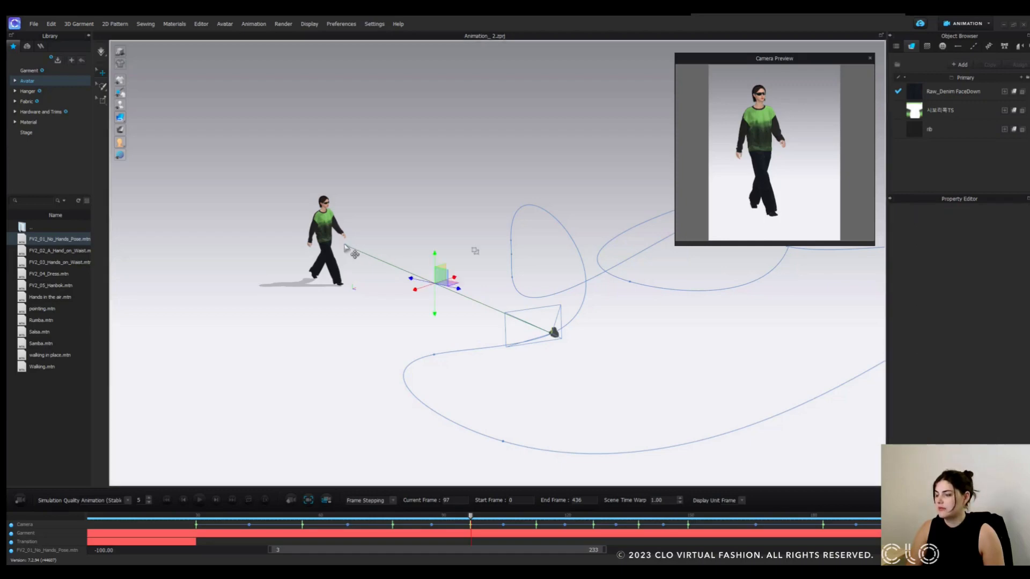
{"action": "left_click", "coordinate": [345, 245]}
{"action": "left_click_drag", "start_coordinate": [369, 250], "coordinate": [407, 259]}
{"action": "left_click_drag", "start_coordinate": [470, 518], "coordinate": [421, 521]}
{"action": "left_click", "coordinate": [382, 251]}
{"action": "left_click_drag", "start_coordinate": [345, 253], "coordinate": [318, 260]}
{"action": "left_click_drag", "start_coordinate": [388, 519], "coordinate": [728, 512]}
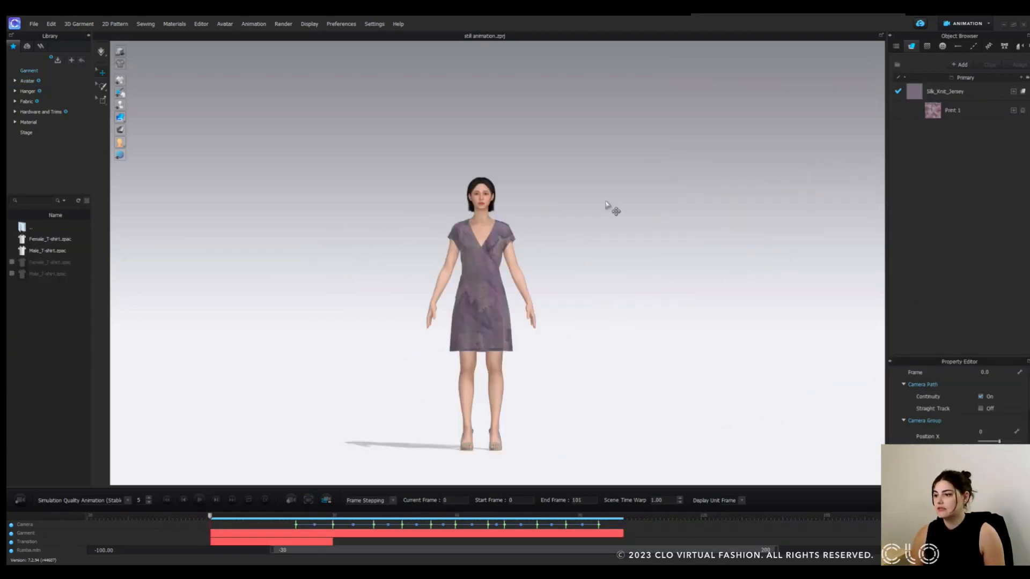
Play the still animation project from about frame 20, and scrub through the start of its camera keyframes to about frame 28.
{"action": "left_click", "coordinate": [293, 517]}
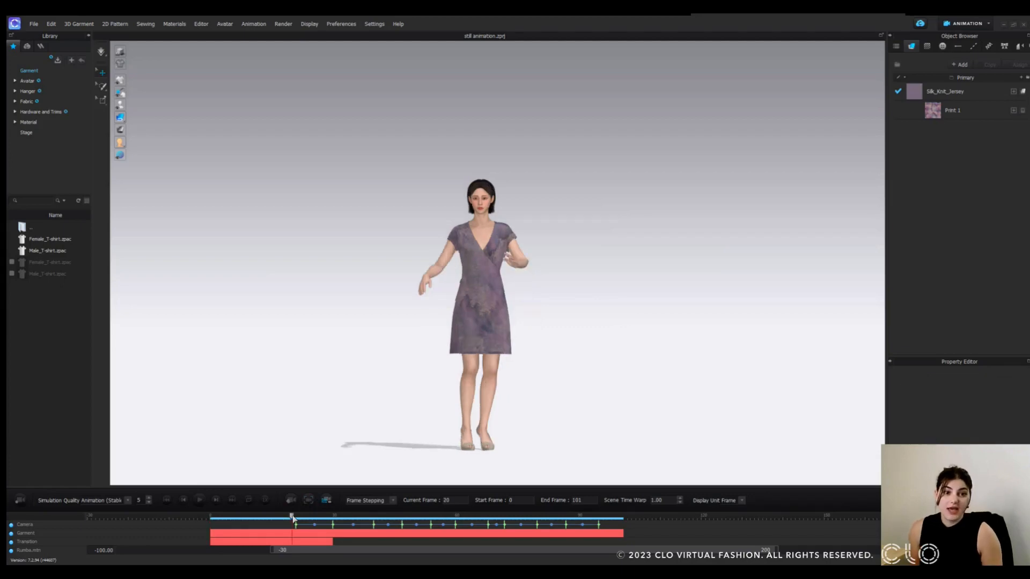
{"action": "left_click", "coordinate": [200, 500]}
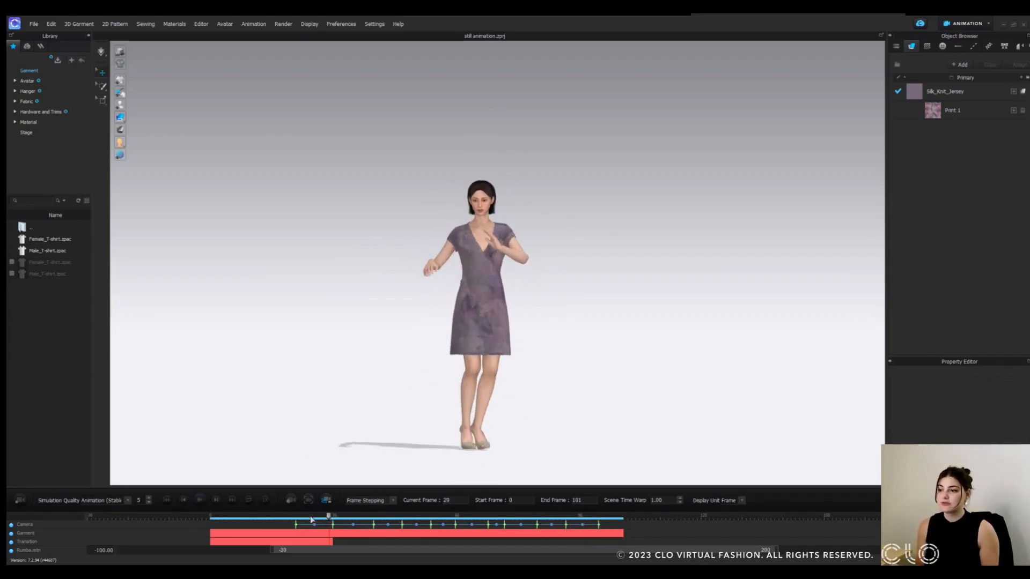
{"action": "left_click", "coordinate": [288, 517]}
{"action": "mouse_move", "coordinate": [313, 521]}
{"action": "left_mouse_down"}
{"action": "mouse_move", "coordinate": [620, 529]}
{"action": "mouse_move", "coordinate": [332, 524]}
{"action": "left_mouse_up"}
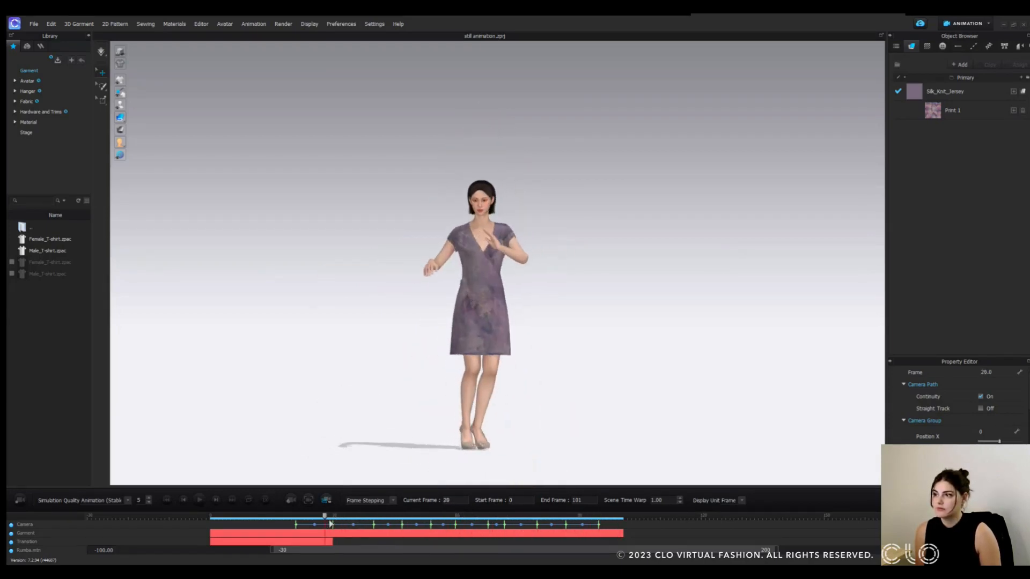